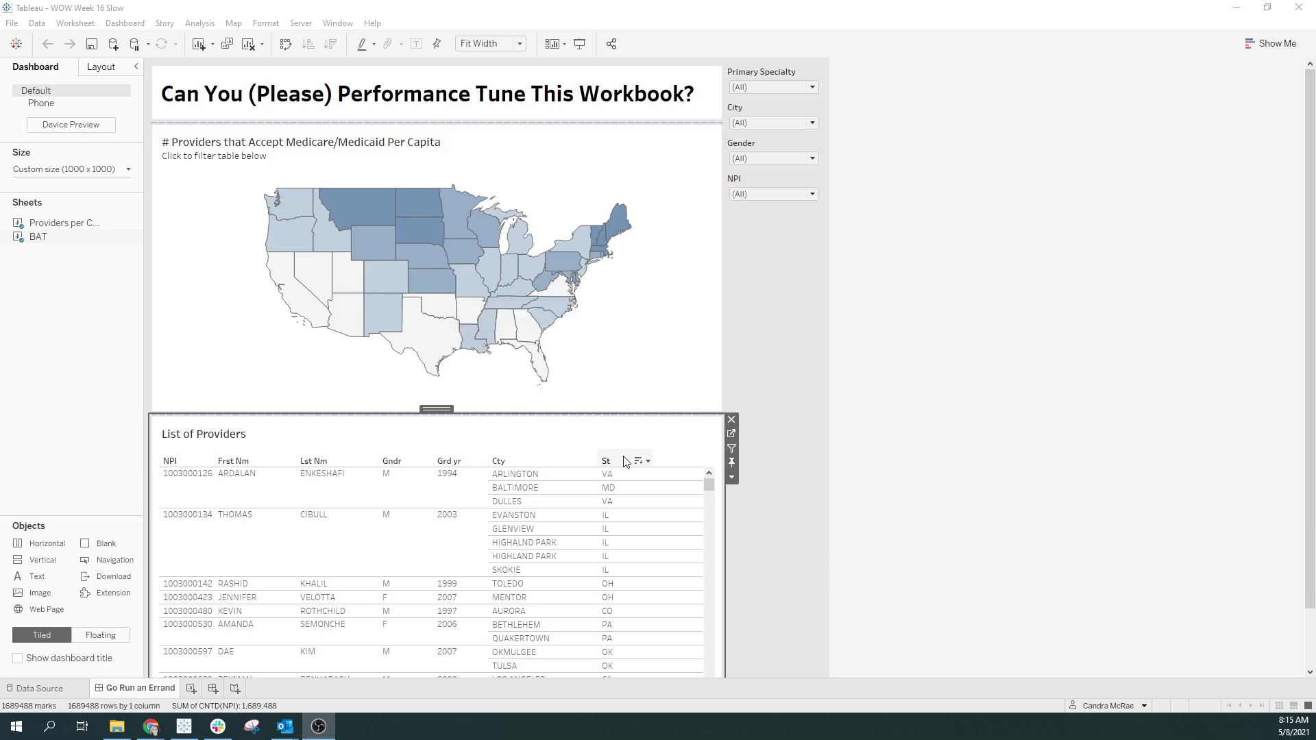
Step: Go to the Providers per Capita map worksheet
scroll(577, 511, down, 1)
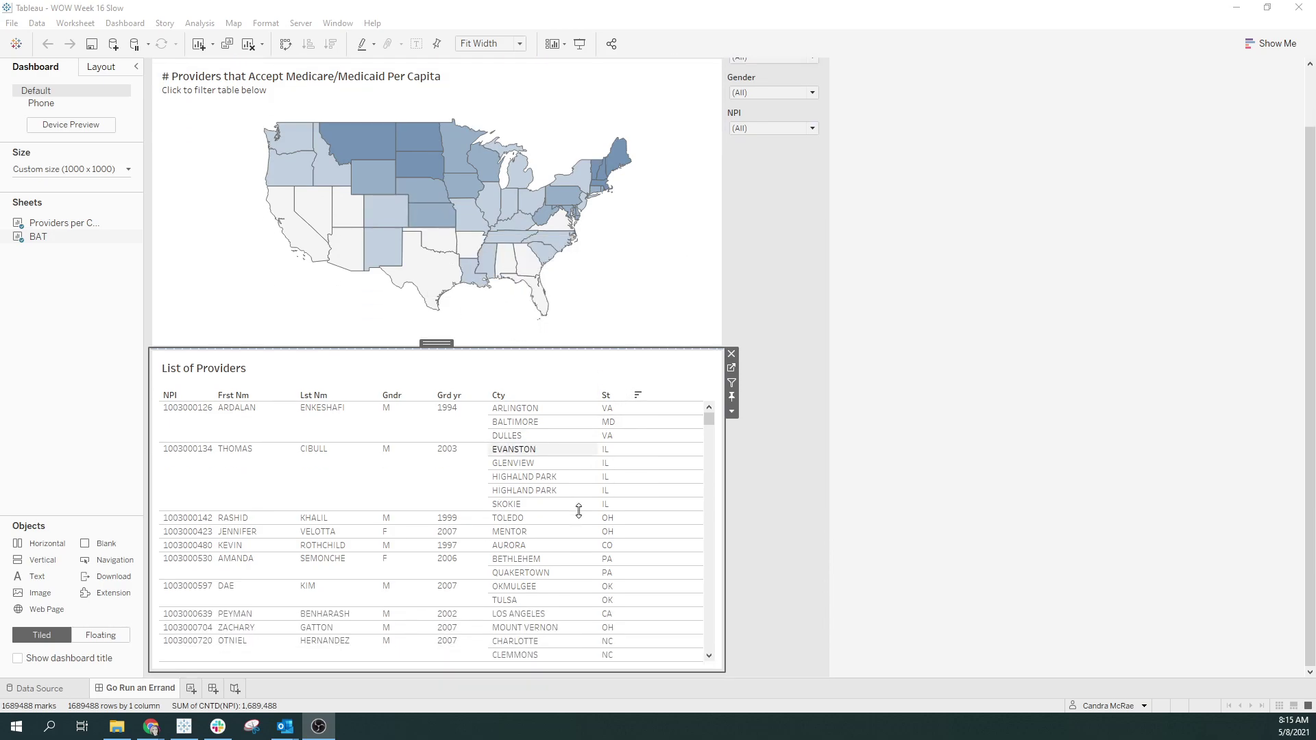
scroll(578, 511, up, 1)
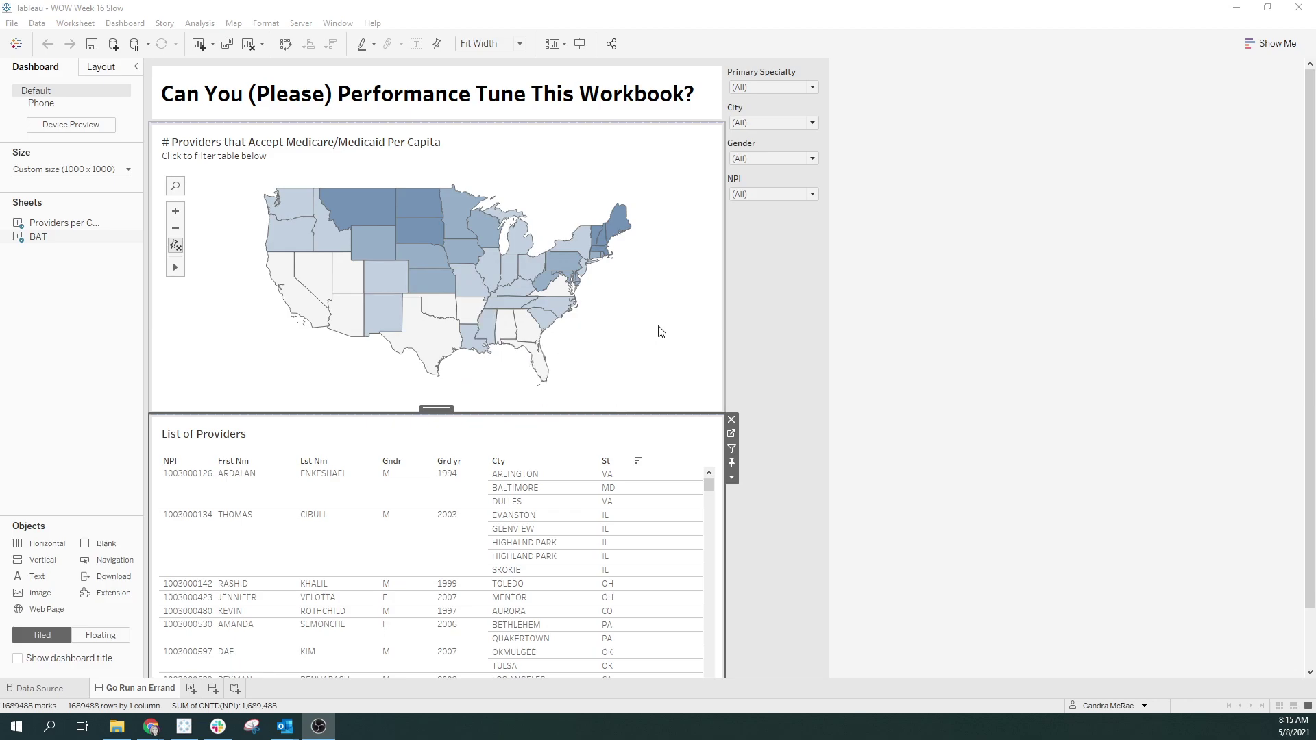
scroll(659, 332, up, 3)
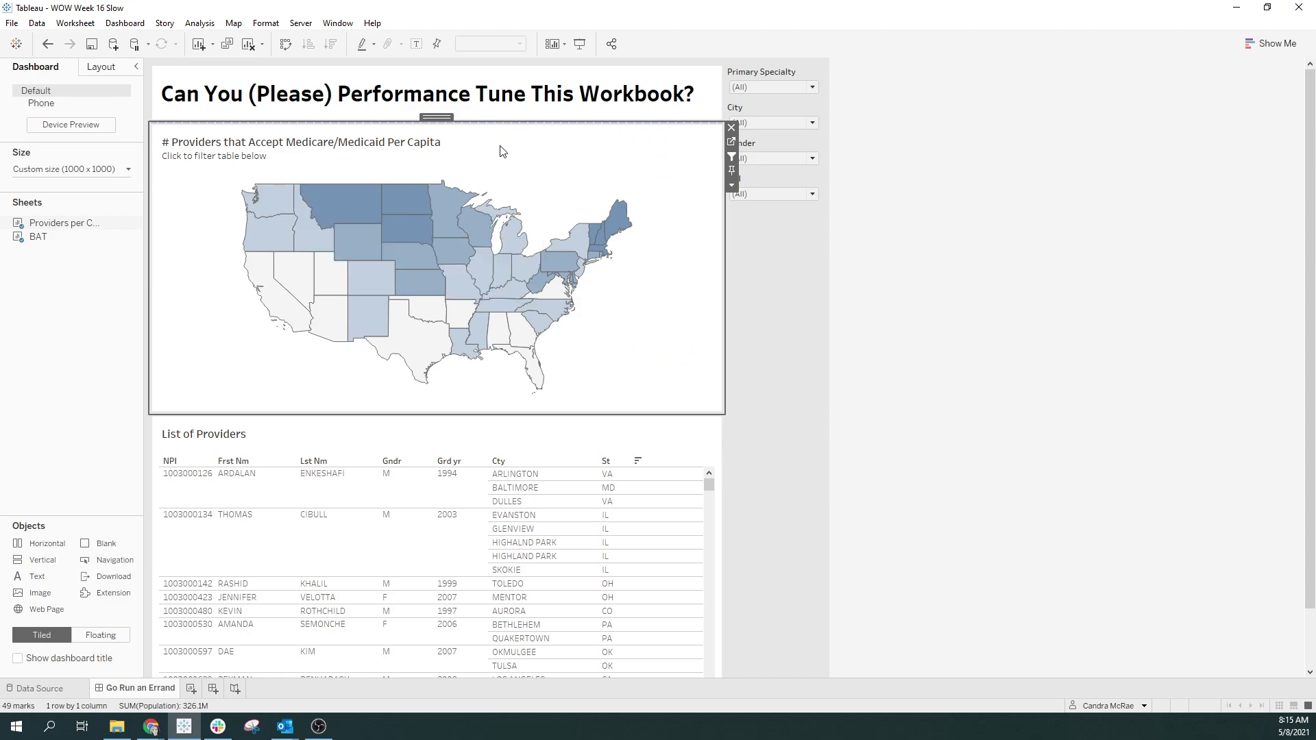
click(731, 144)
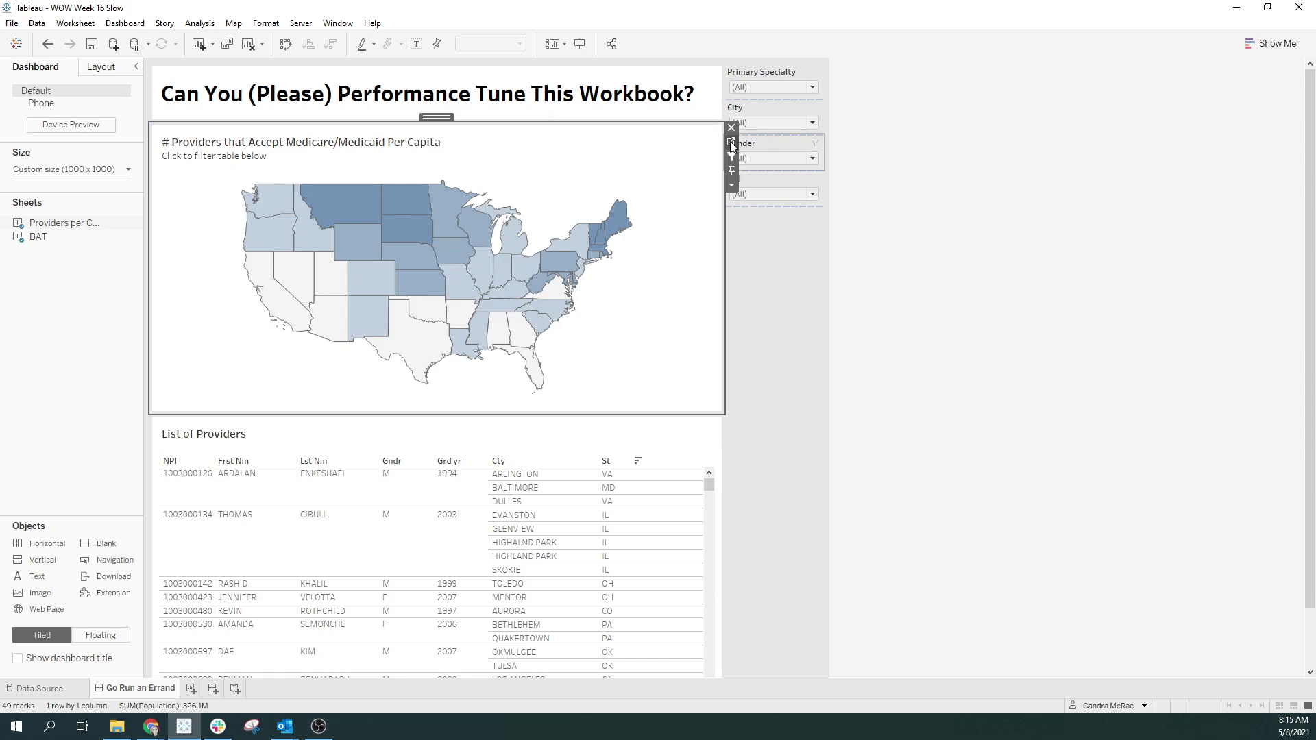
Step: Review the sheet's options, then the fields of Sheet1 (State Regions) and the provider data source
right_click(240, 690)
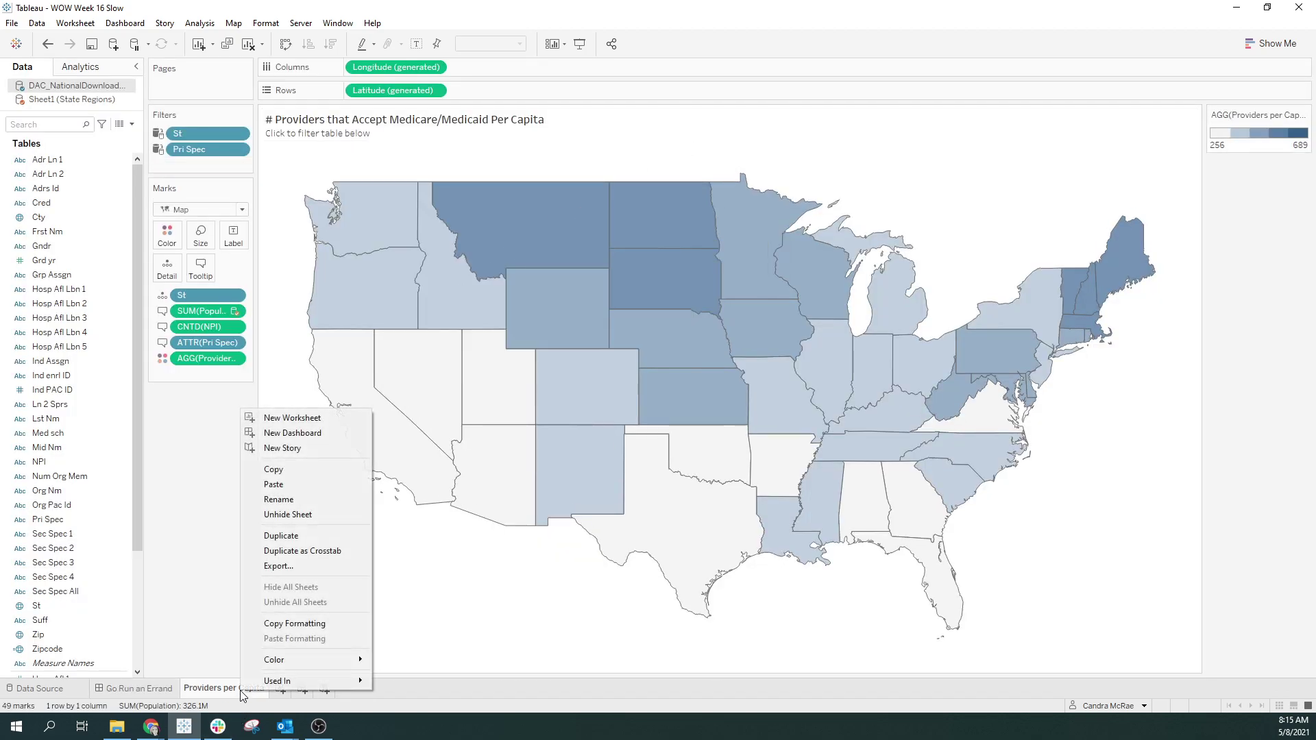
click(288, 521)
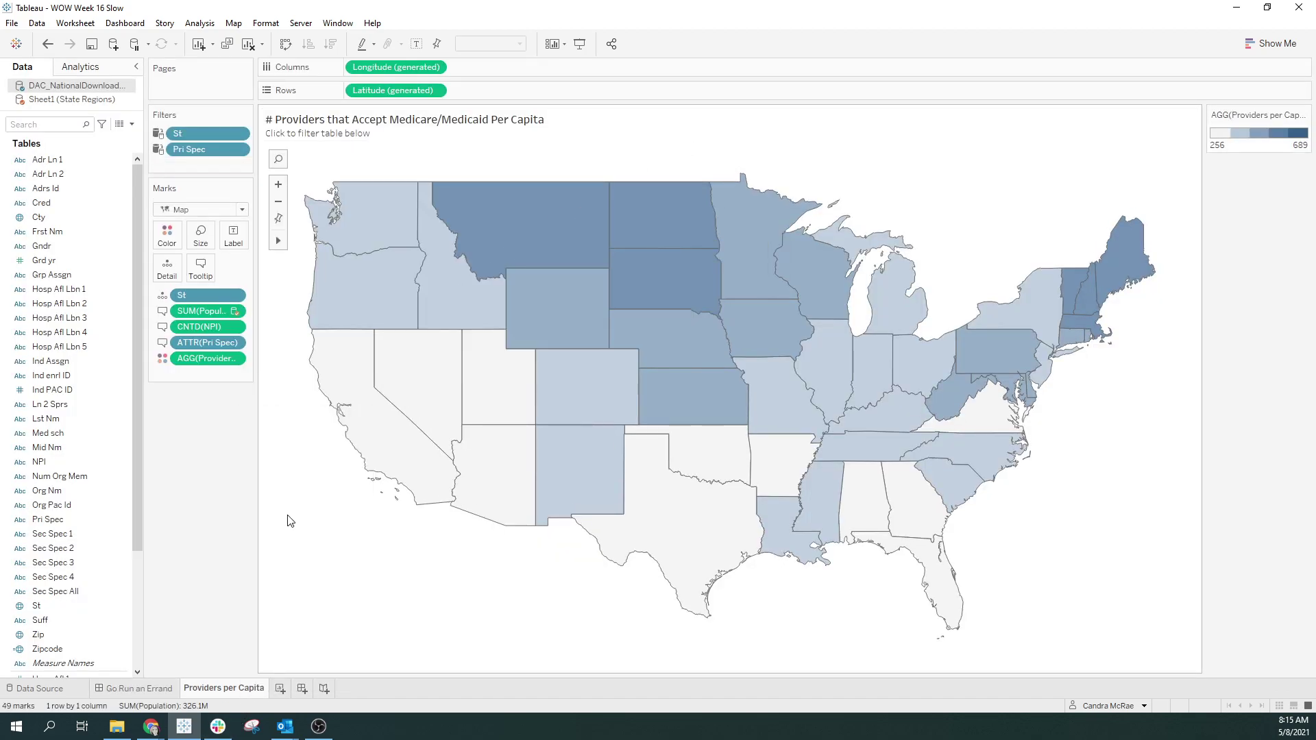
click(63, 103)
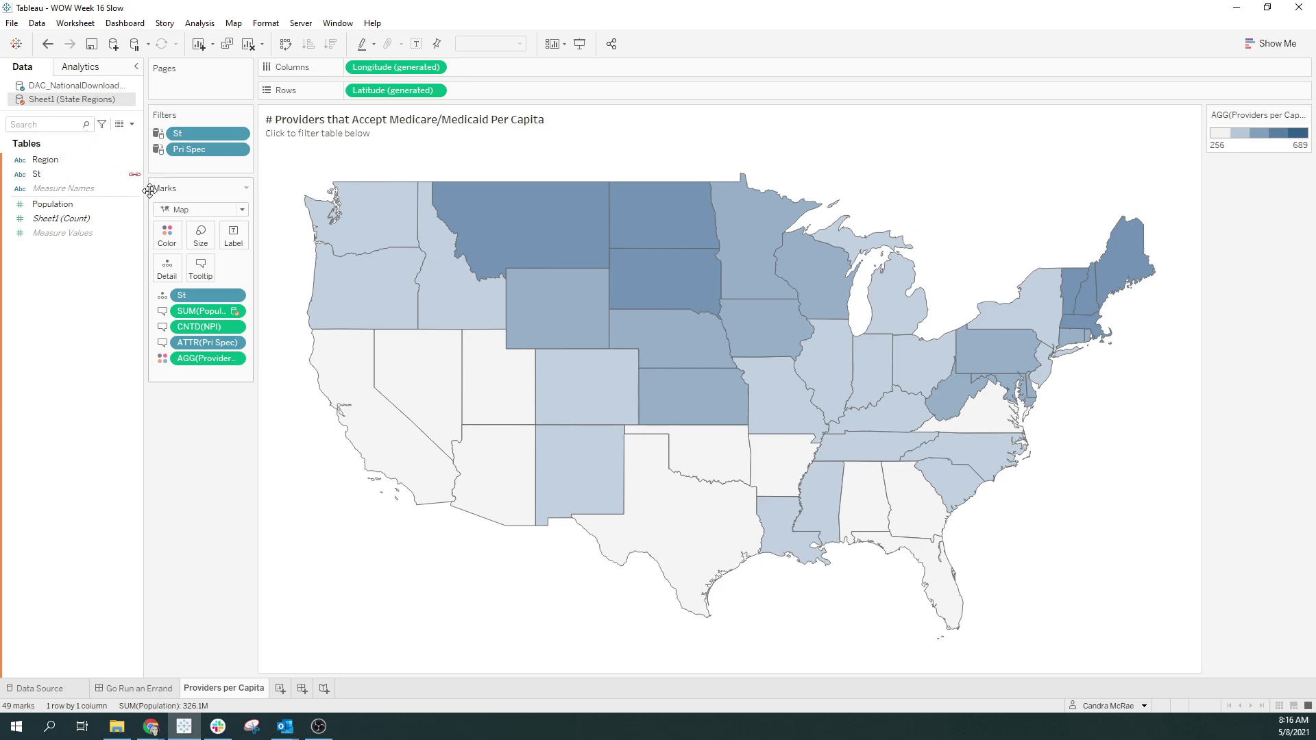
click(77, 86)
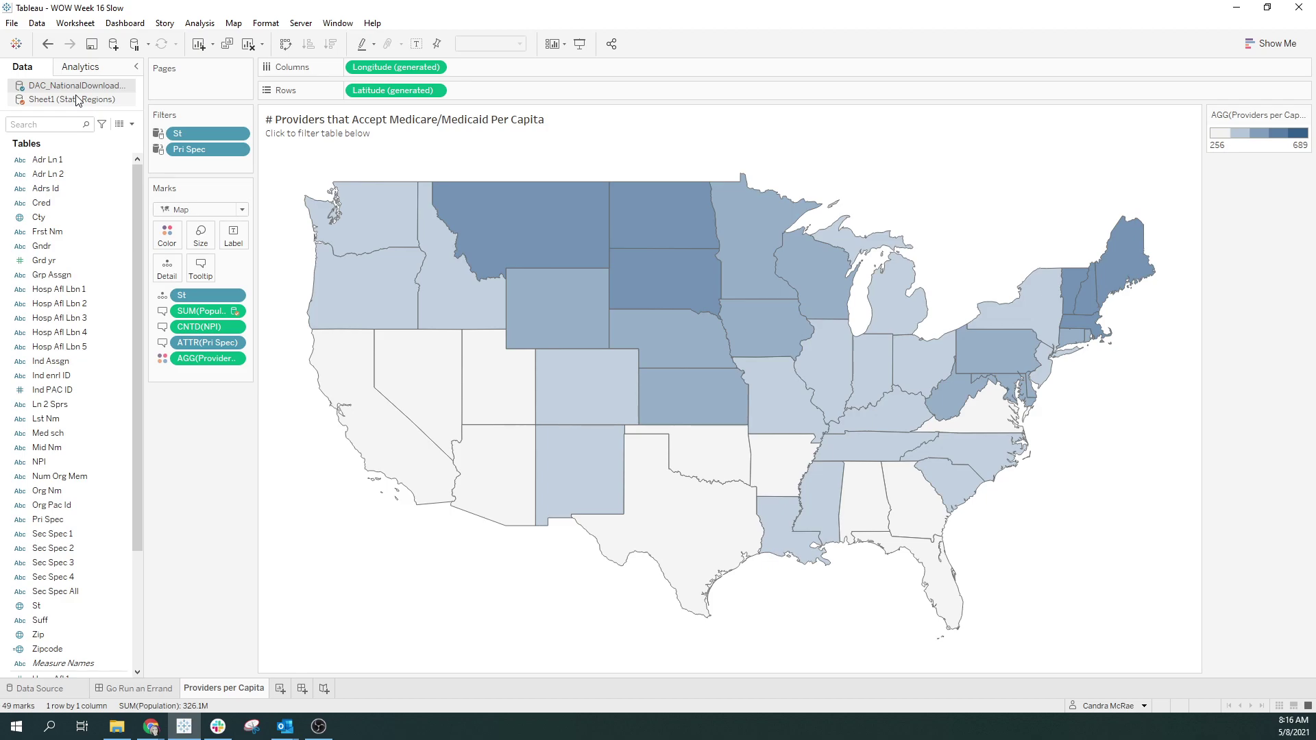
Step: Switch the provider connection from live to extract, overwriting DAC_NationalDownloadableFile.hyper
click(51, 689)
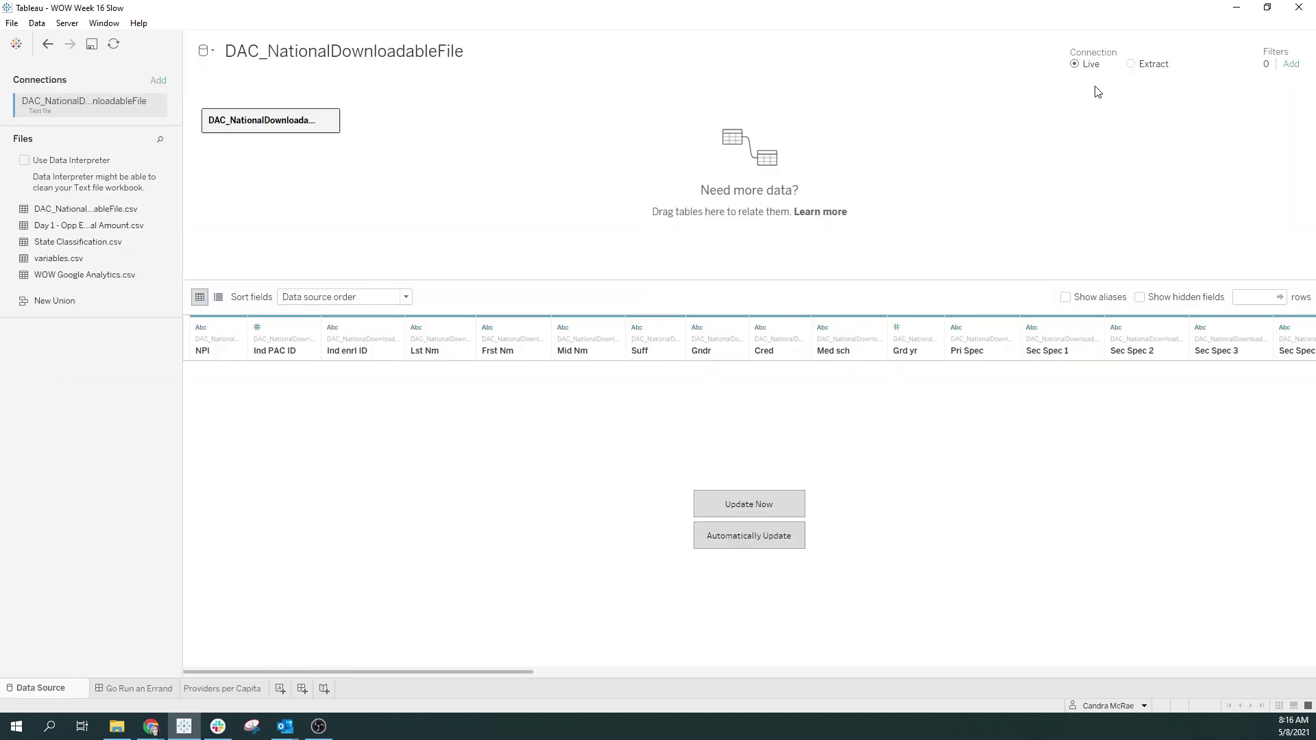
click(1132, 66)
click(225, 688)
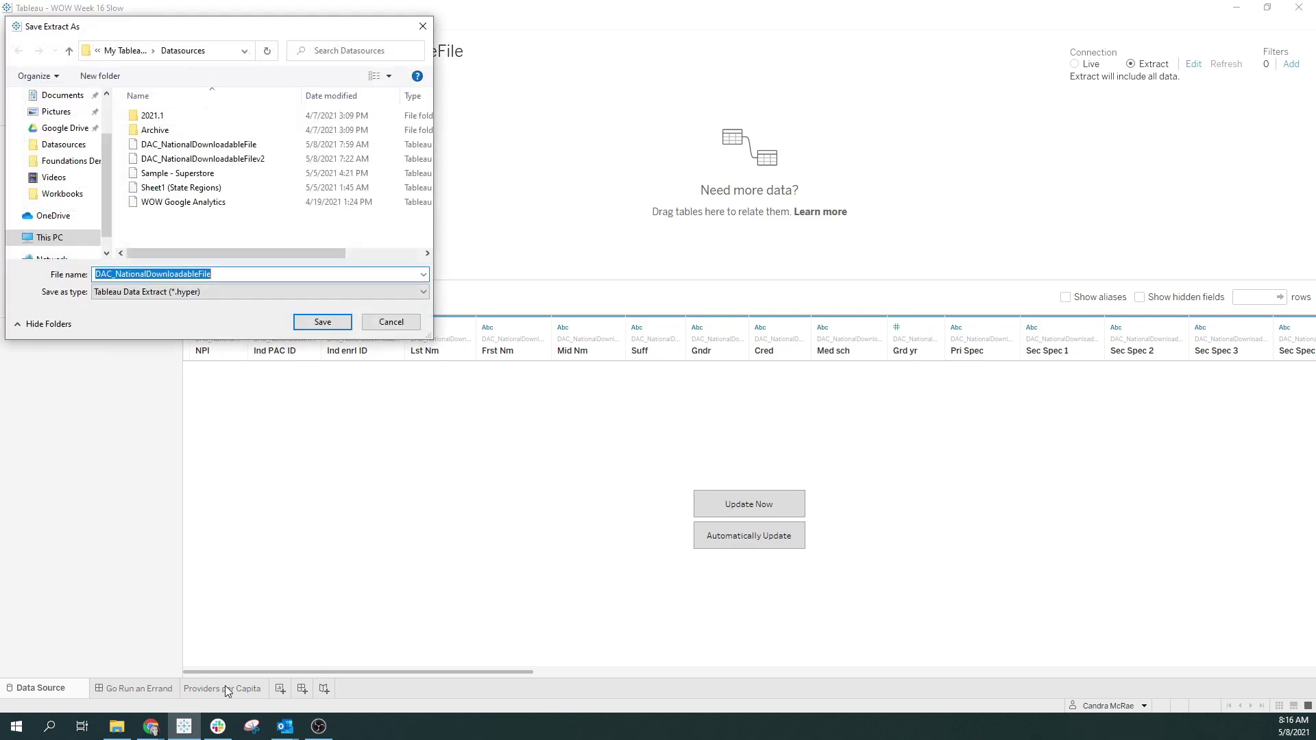
click(321, 322)
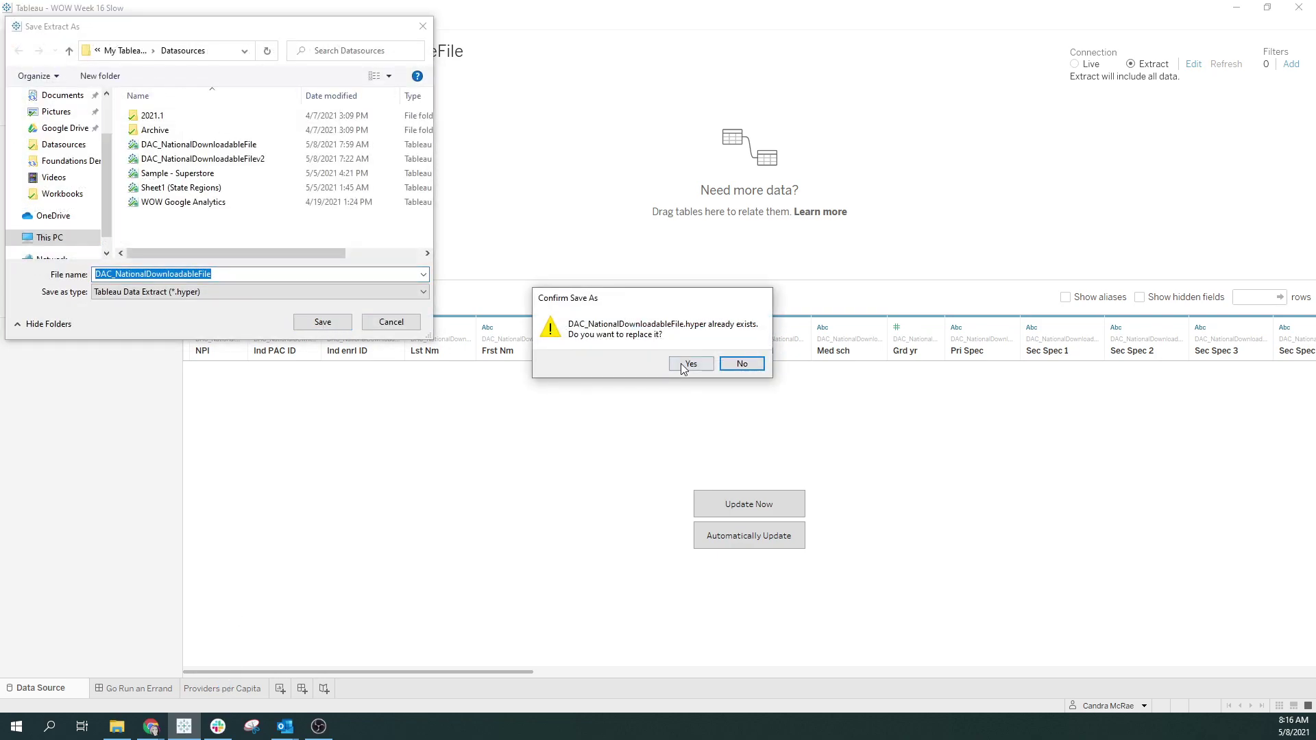
click(689, 364)
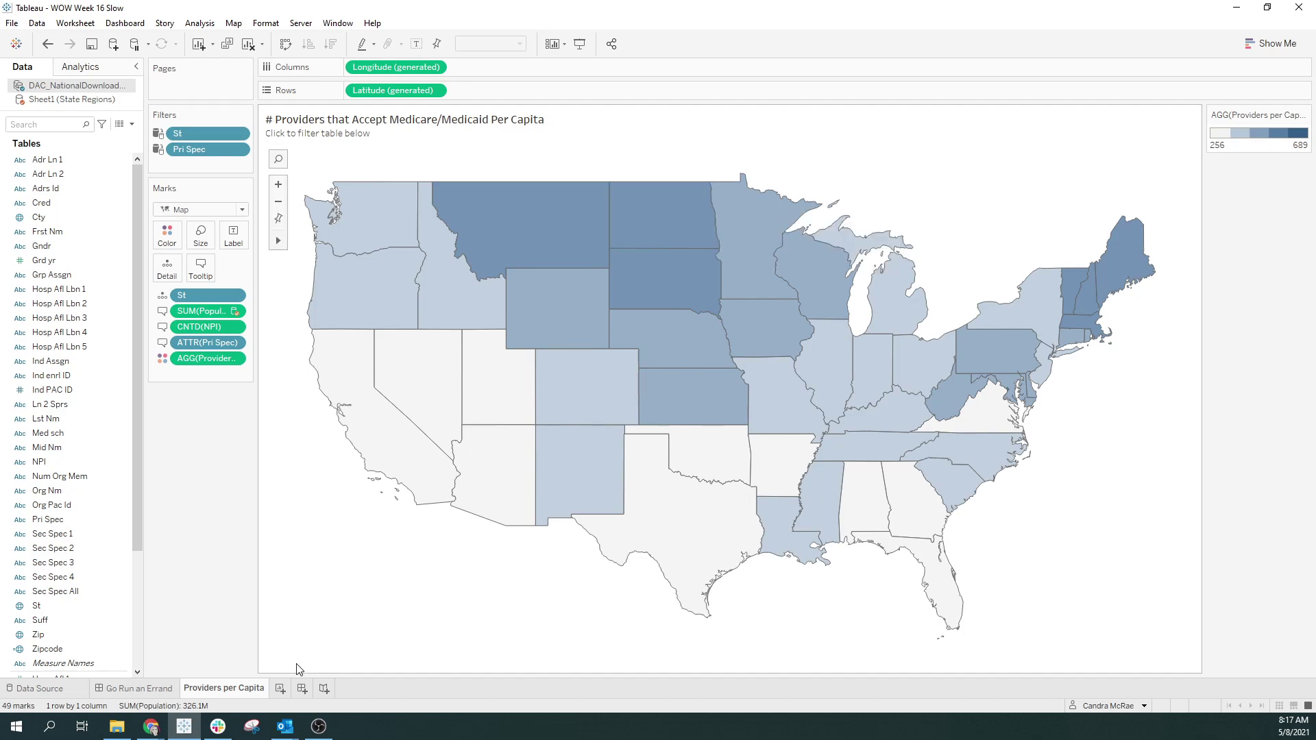
Step: Remove the existing St and Pri Spec data source filters
click(60, 693)
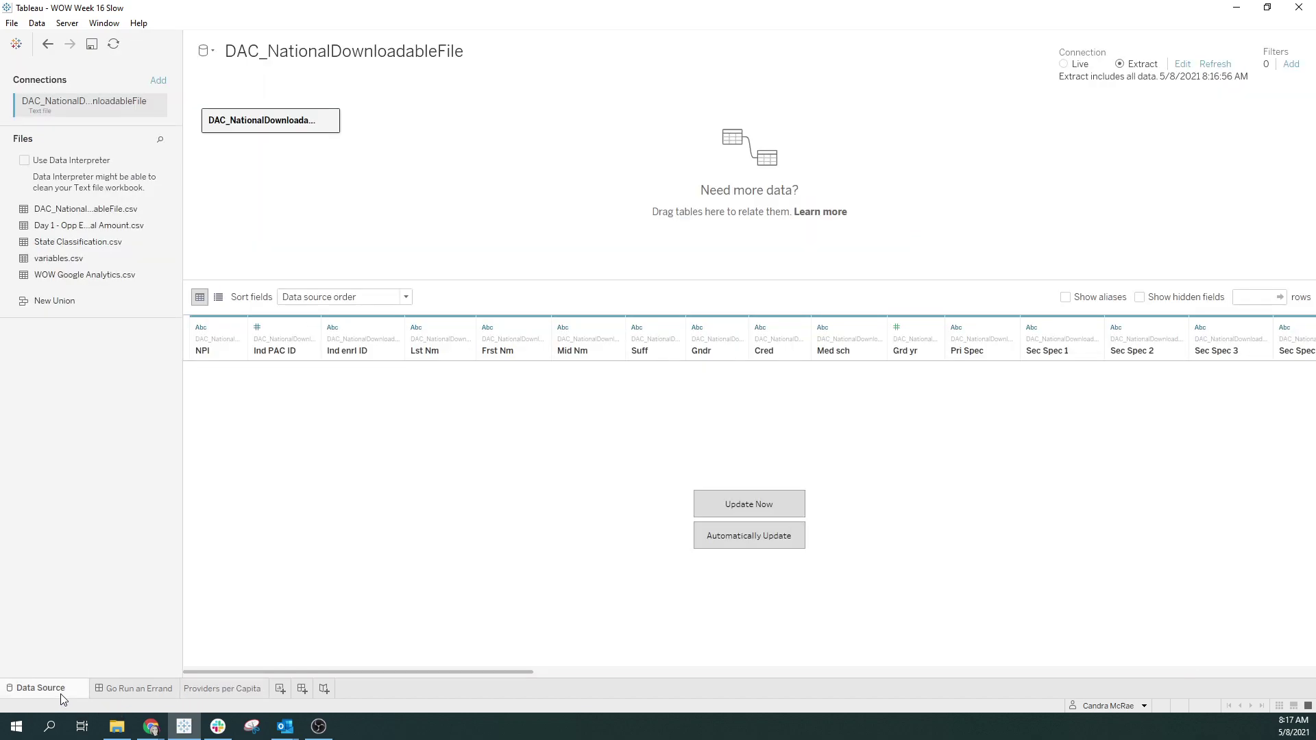
click(1289, 68)
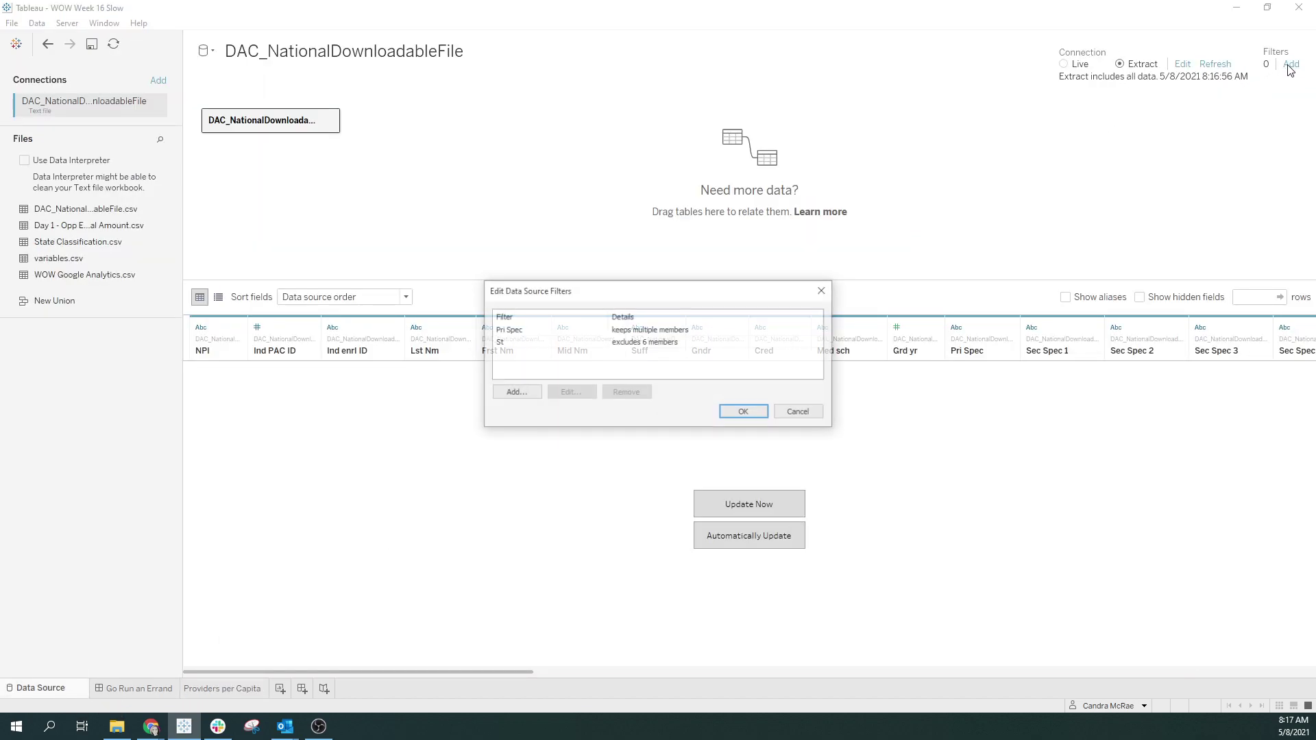
click(565, 344)
click(620, 393)
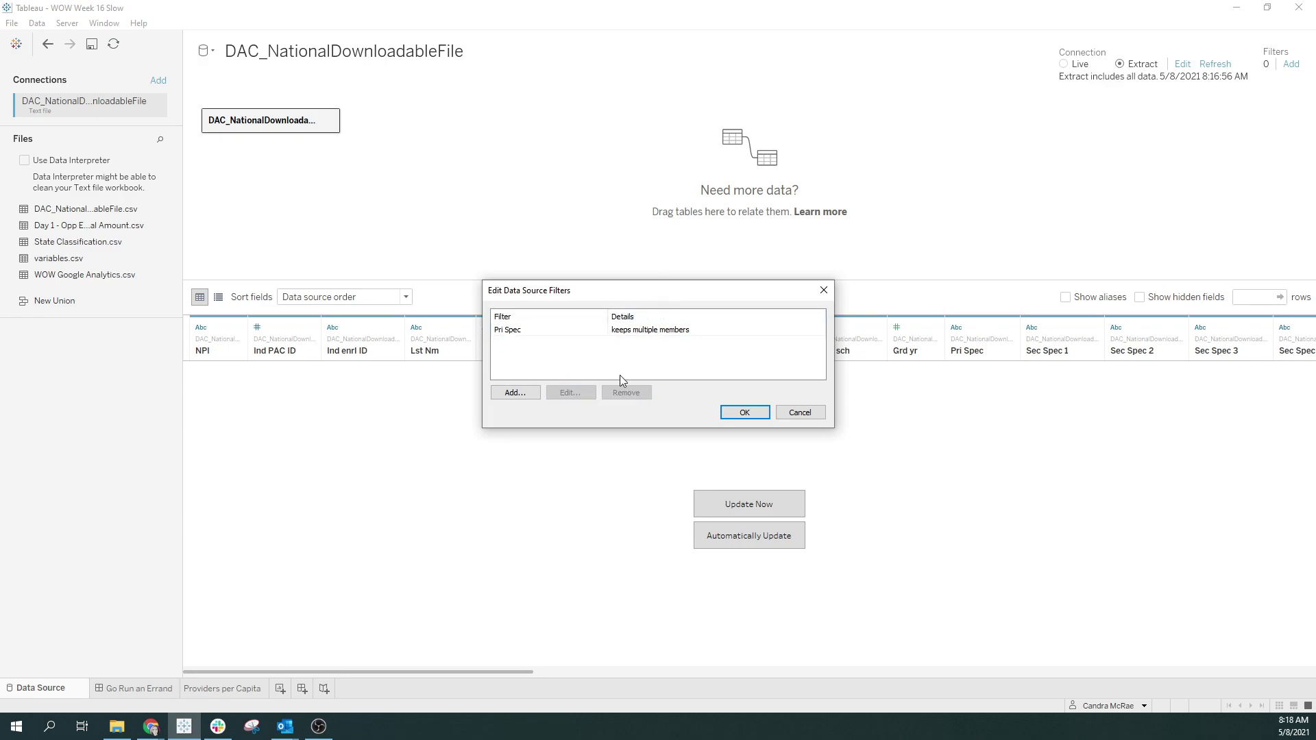
click(593, 331)
click(626, 393)
Step: Add a Pri Spec data source filter keeping only OBSTETRICS/GYNECOLOGY
click(506, 392)
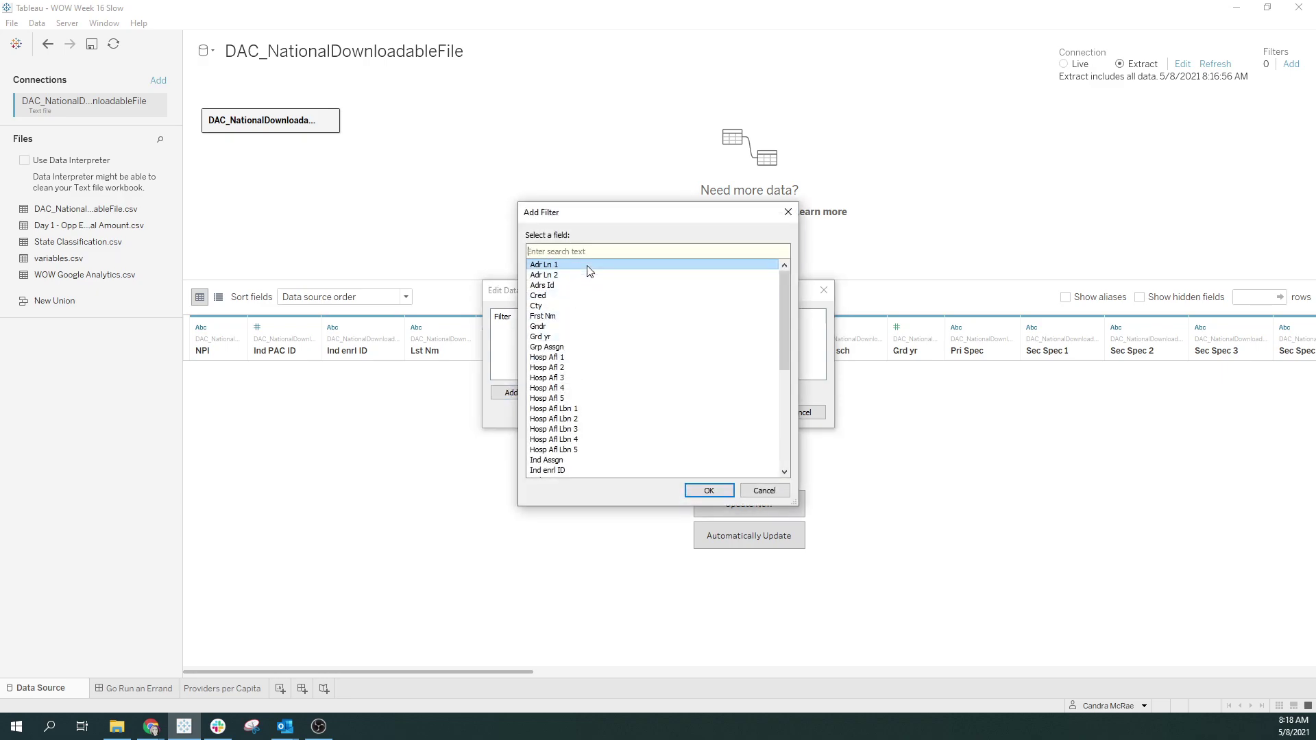
text(pri)
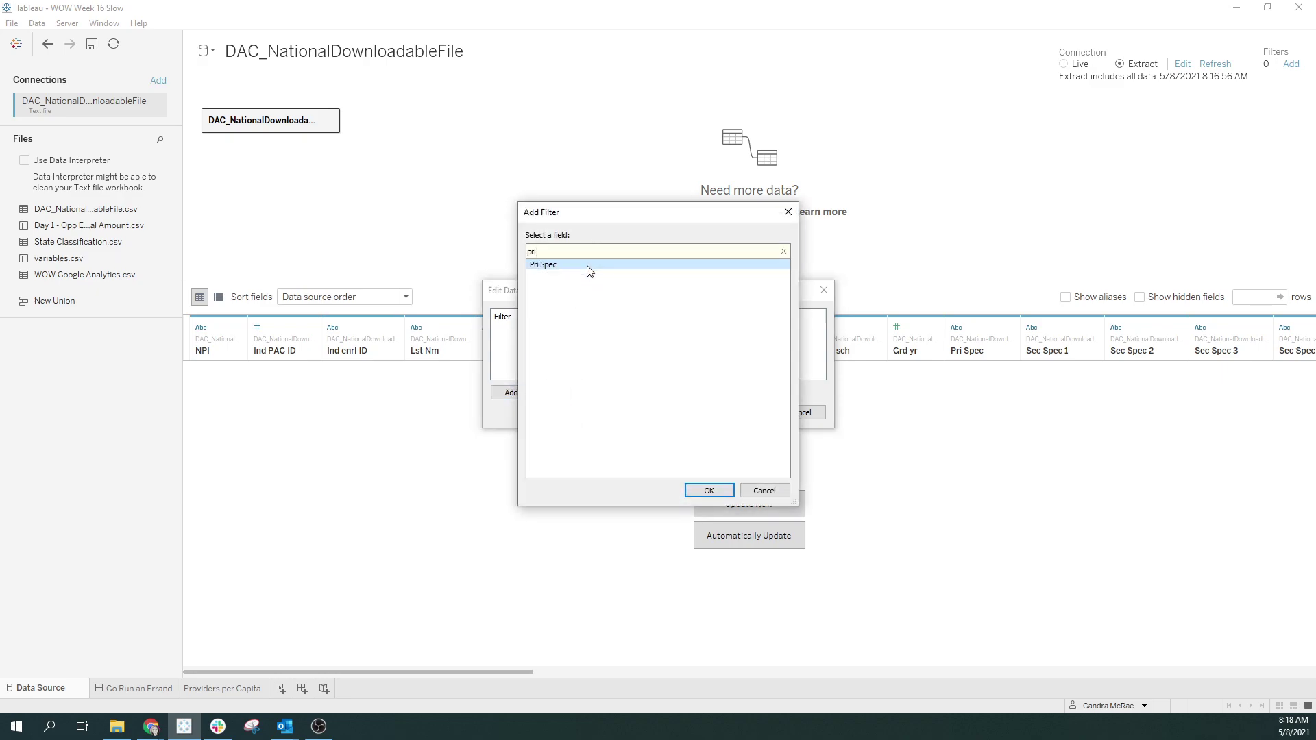
key(Return)
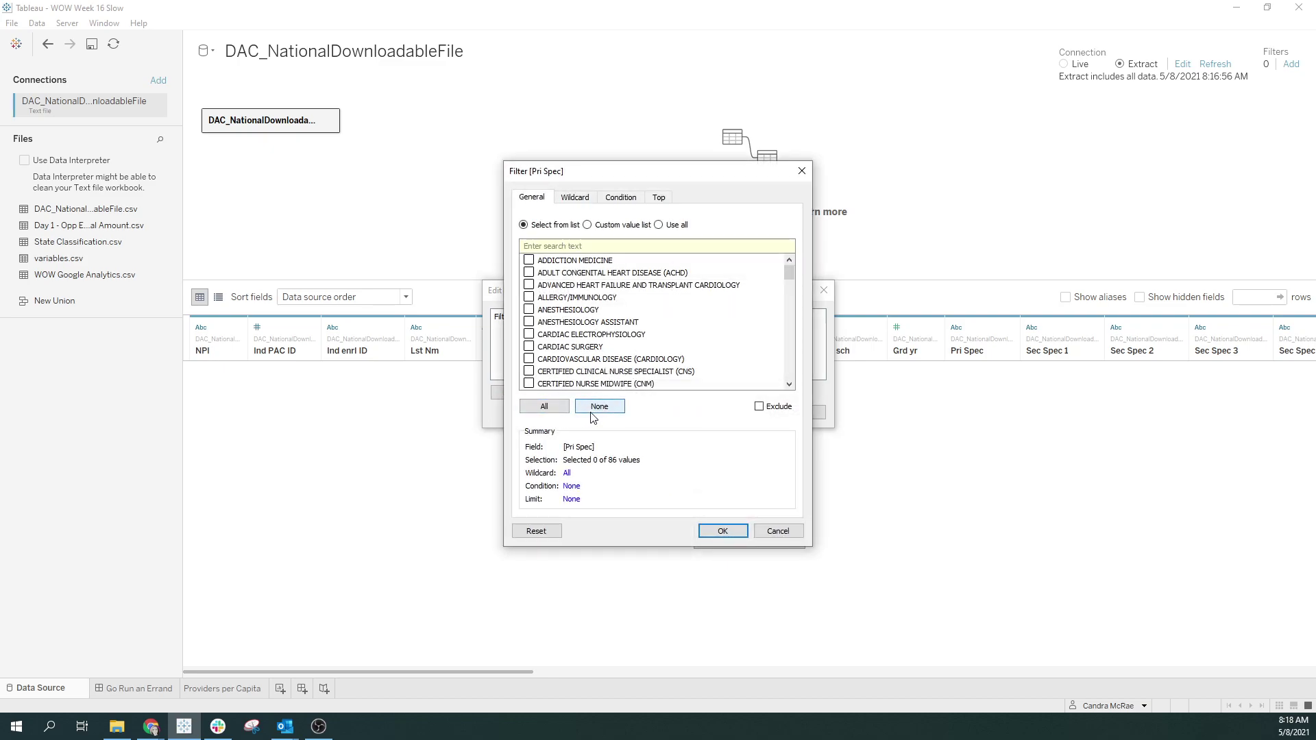
click(557, 245)
text(ob)
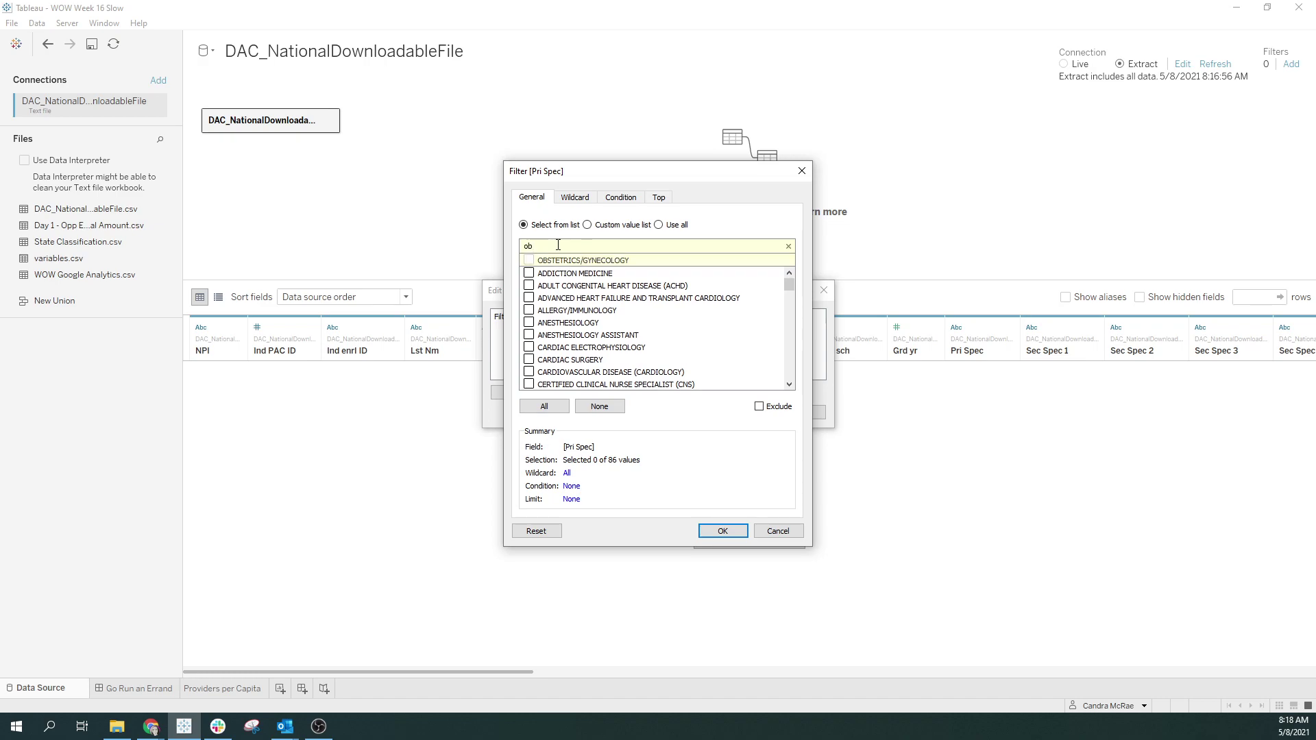
click(529, 261)
click(712, 529)
Step: Add an St data source filter excluding AK, HI, MP, PR and VI, keeping 49 states
click(508, 392)
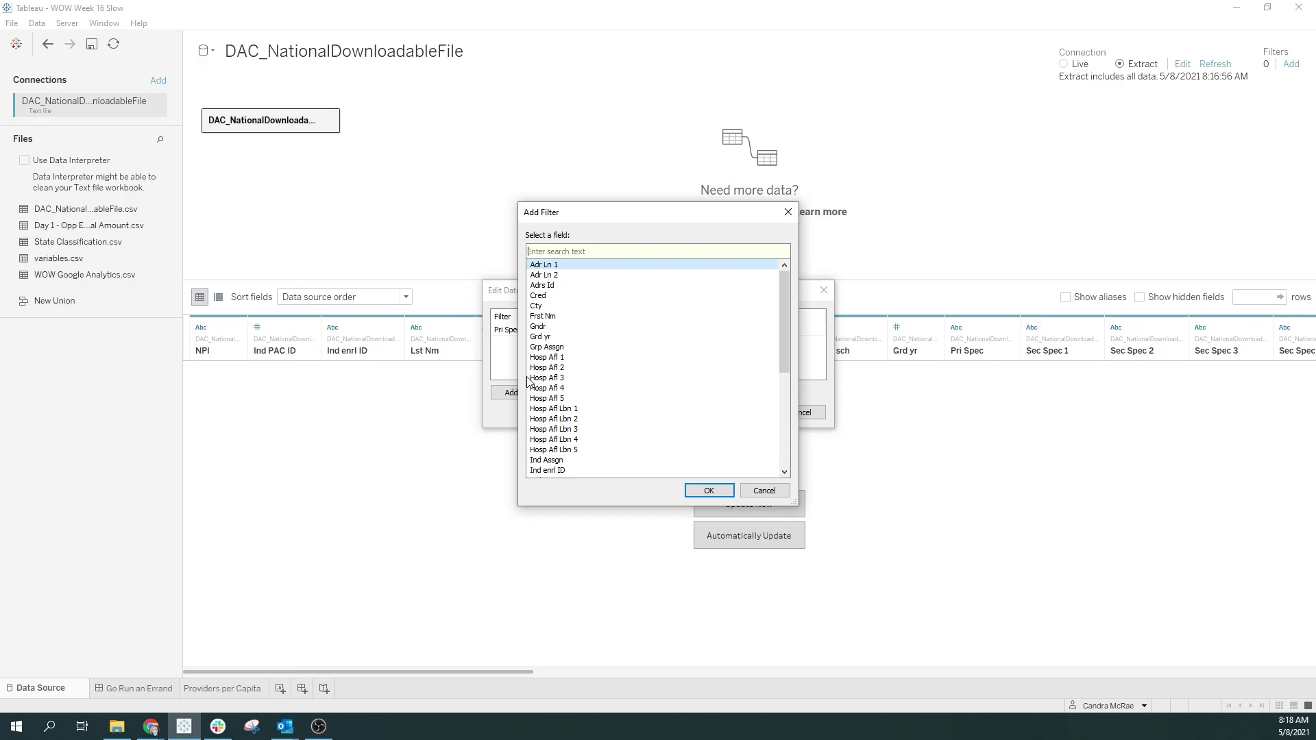
text(st)
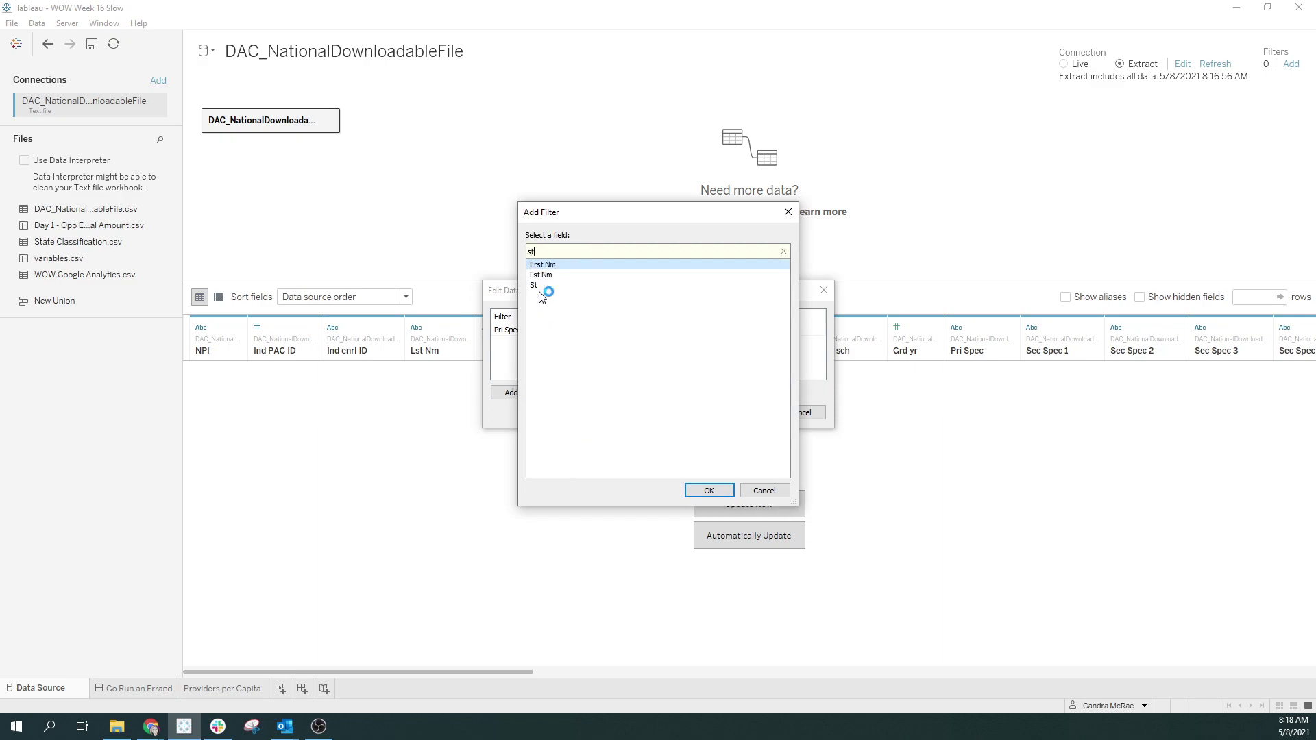
click(585, 286)
click(709, 490)
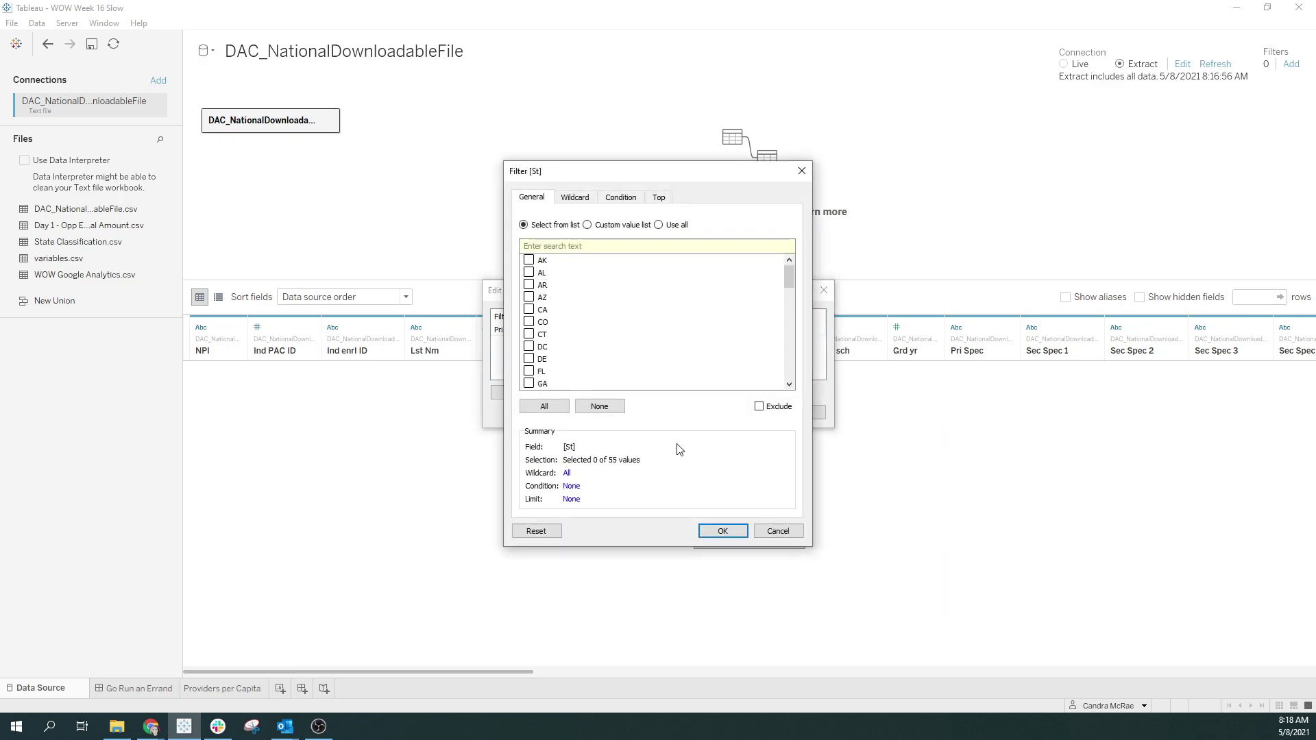
click(544, 407)
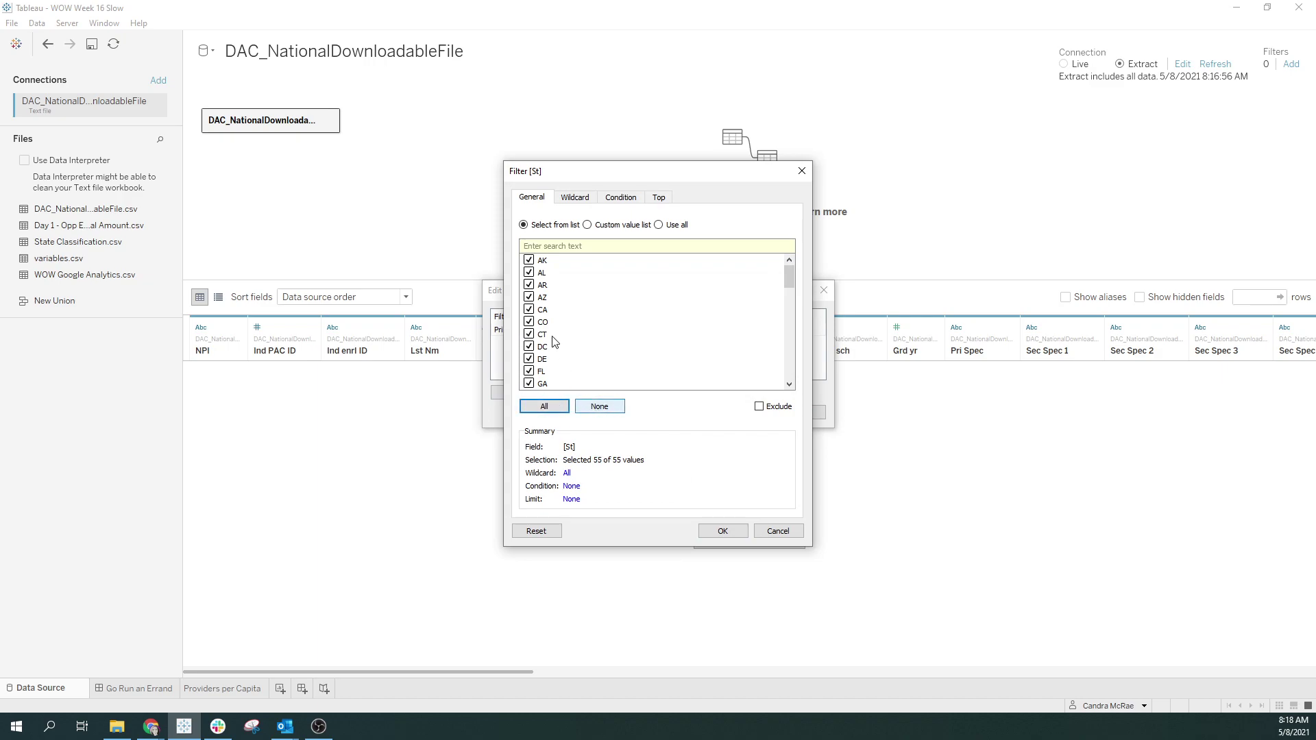
click(531, 262)
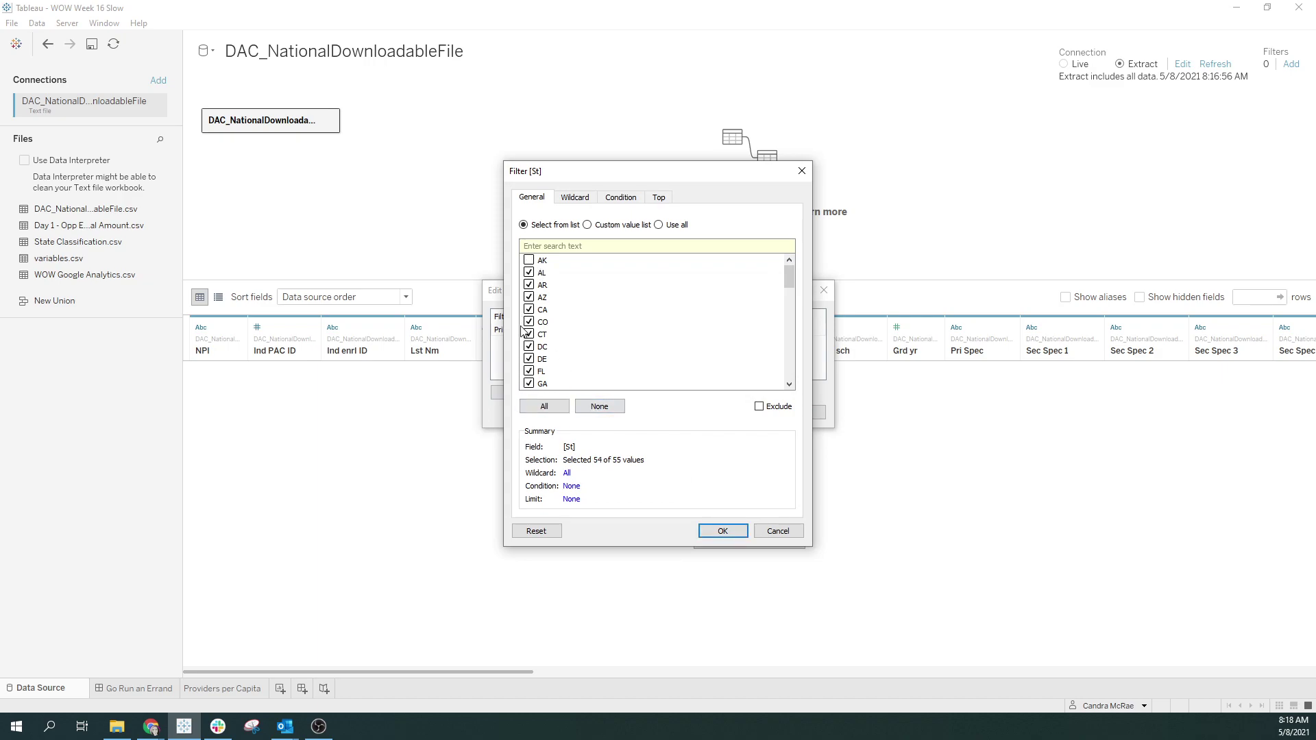
scroll(544, 346, down, 3)
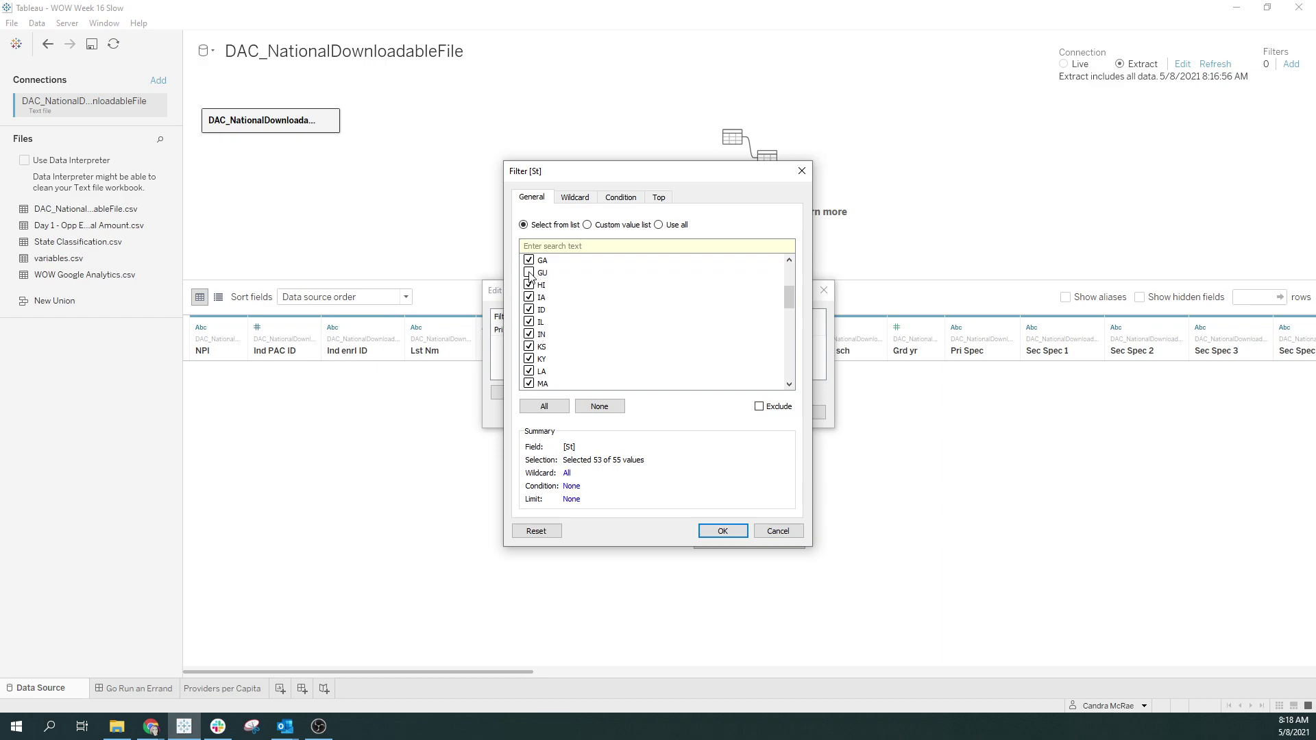
click(529, 286)
scroll(541, 341, down, 5)
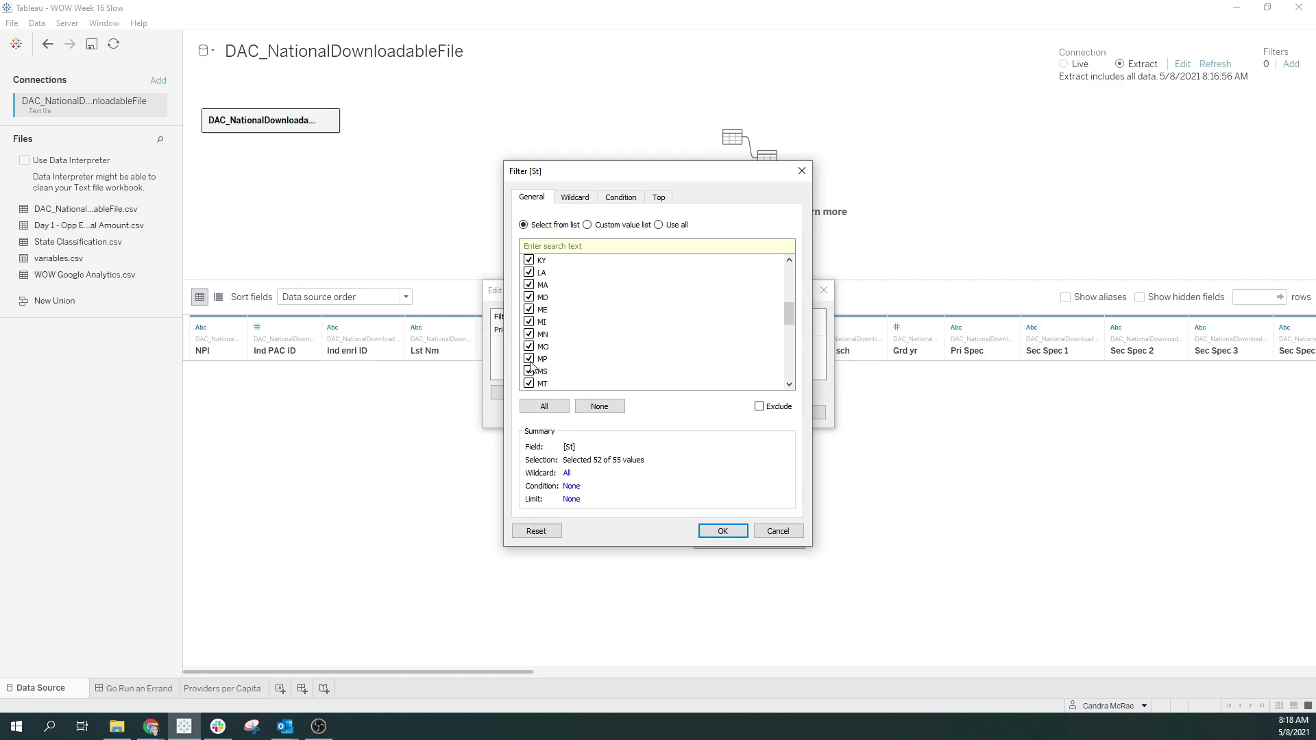
click(528, 359)
scroll(530, 361, down, 2)
scroll(530, 361, down, 5)
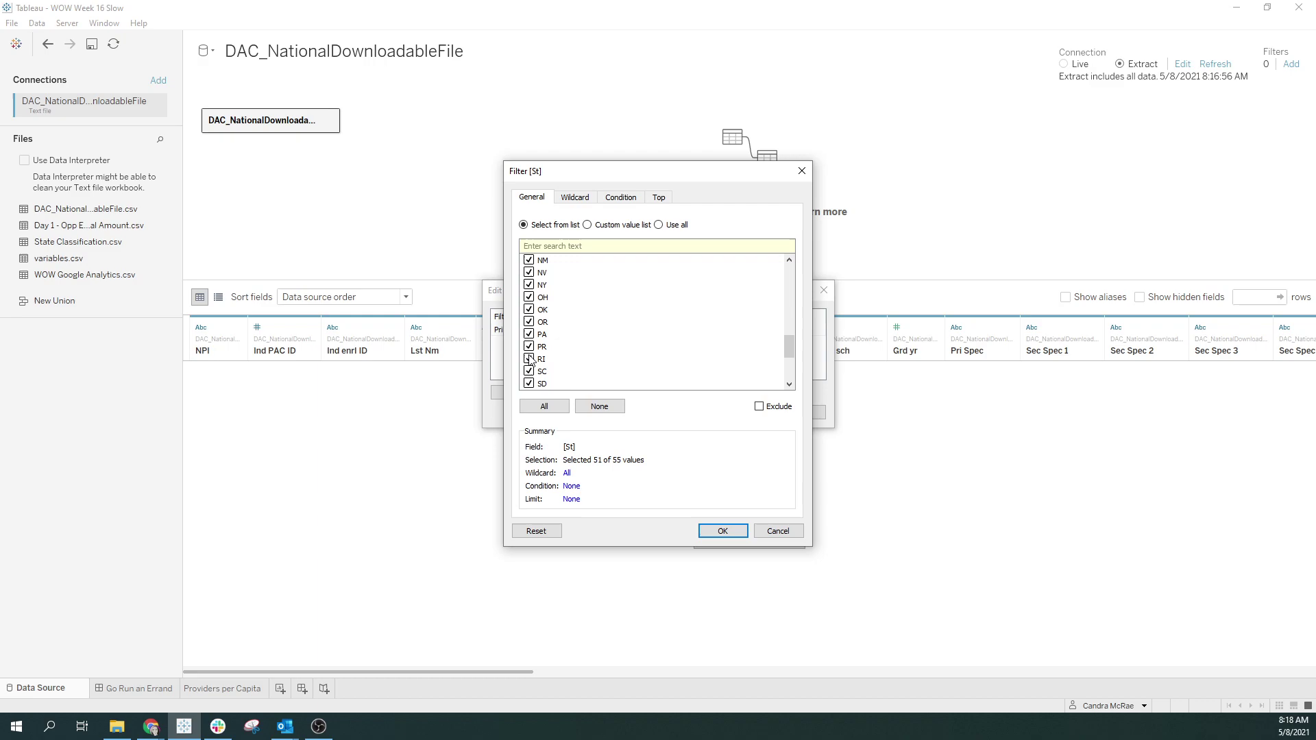
click(528, 346)
scroll(529, 346, down, 3)
scroll(528, 347, down, 2)
click(528, 322)
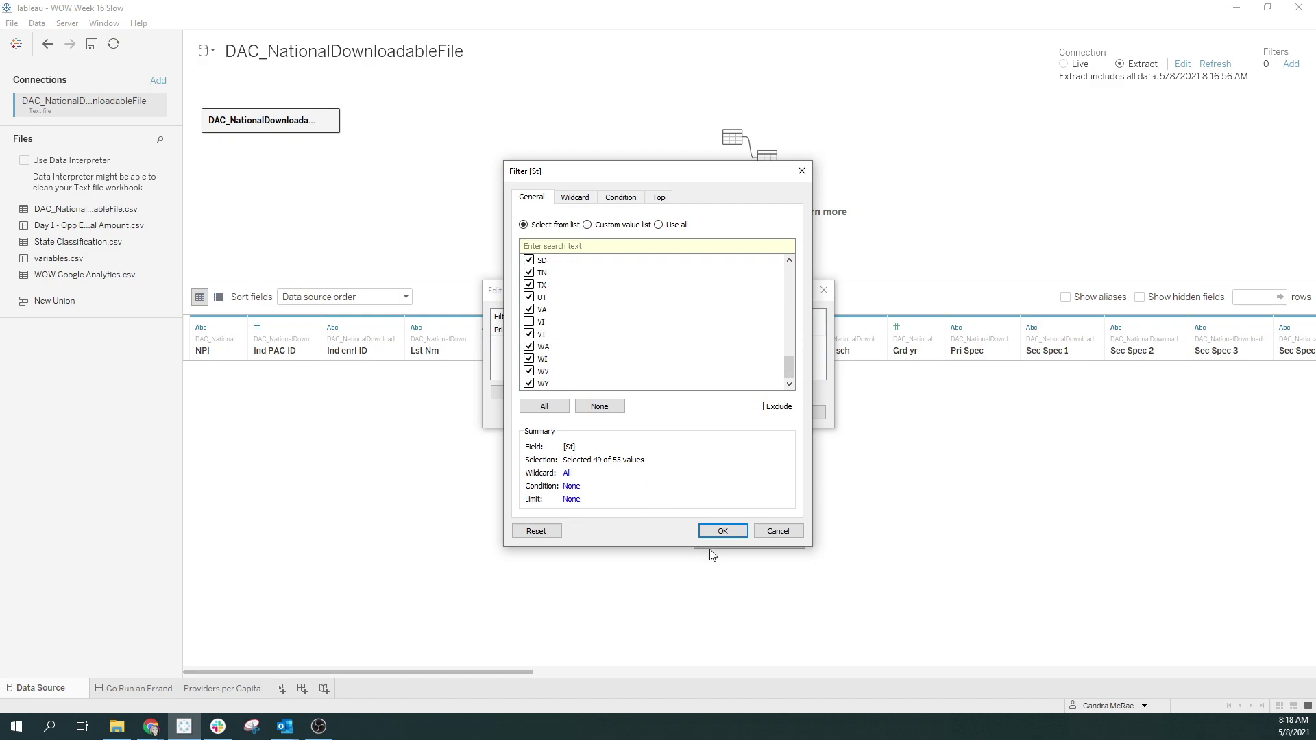
click(723, 532)
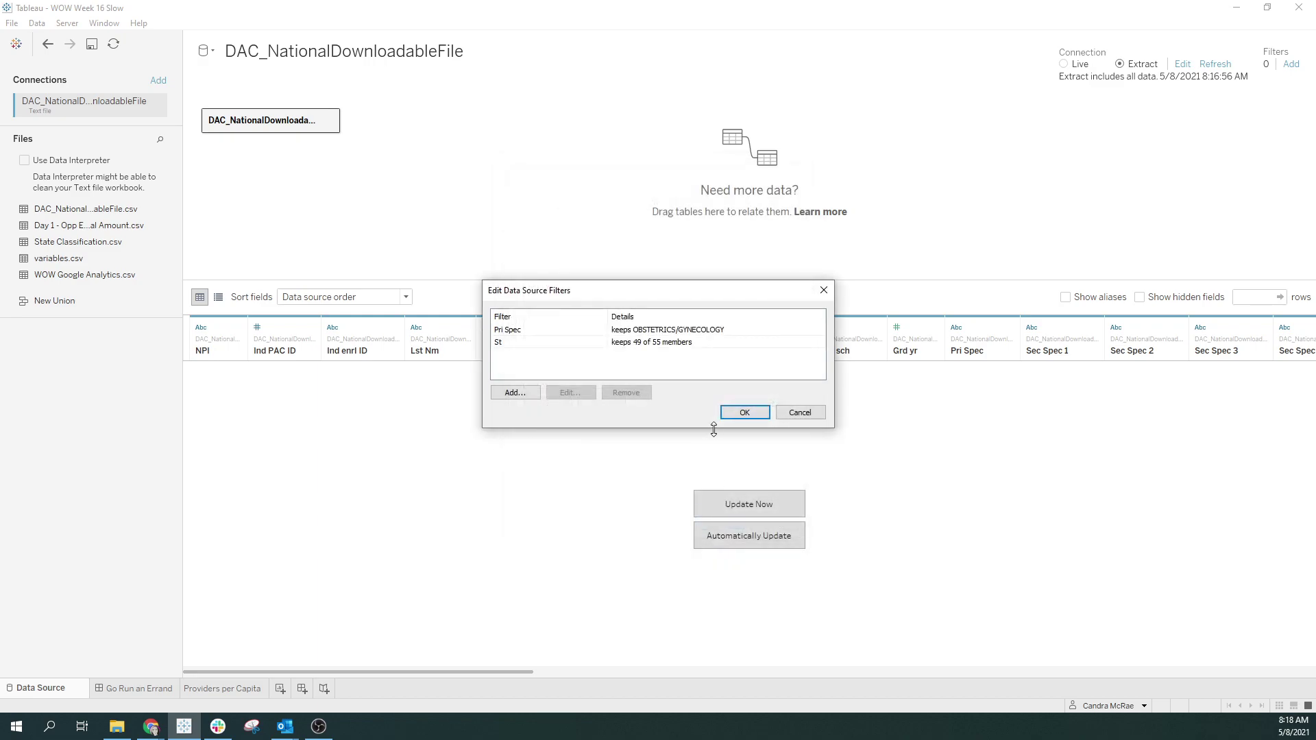
click(744, 413)
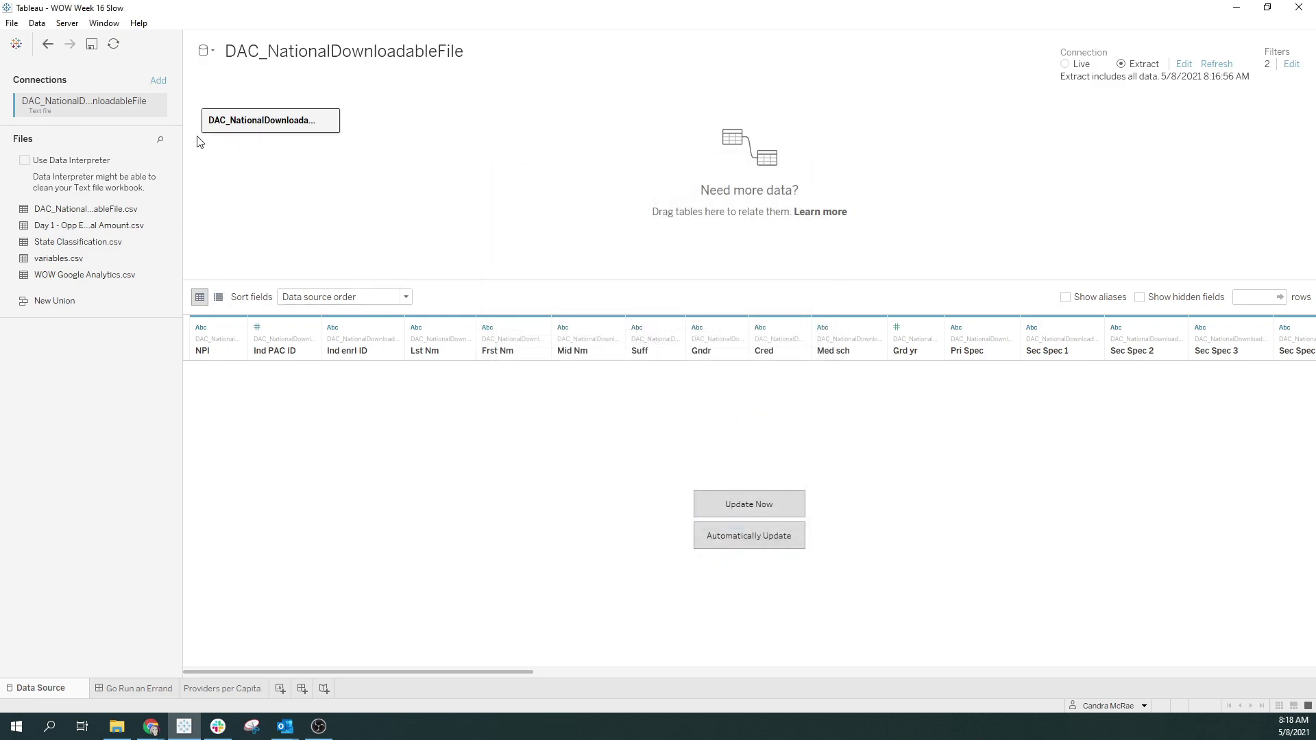
Step: Connect the State Regions Excel workbook and relate its Sheet1 to the provider table on St
click(158, 82)
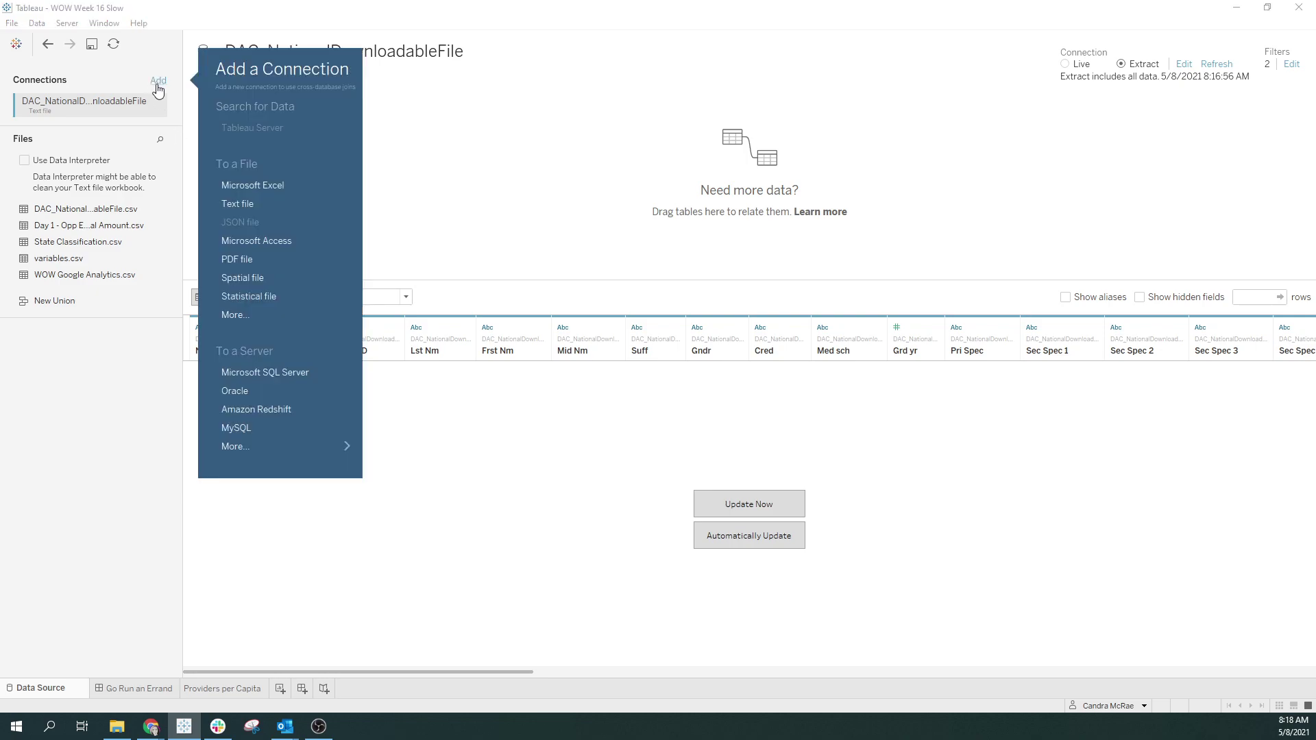
click(260, 187)
click(172, 186)
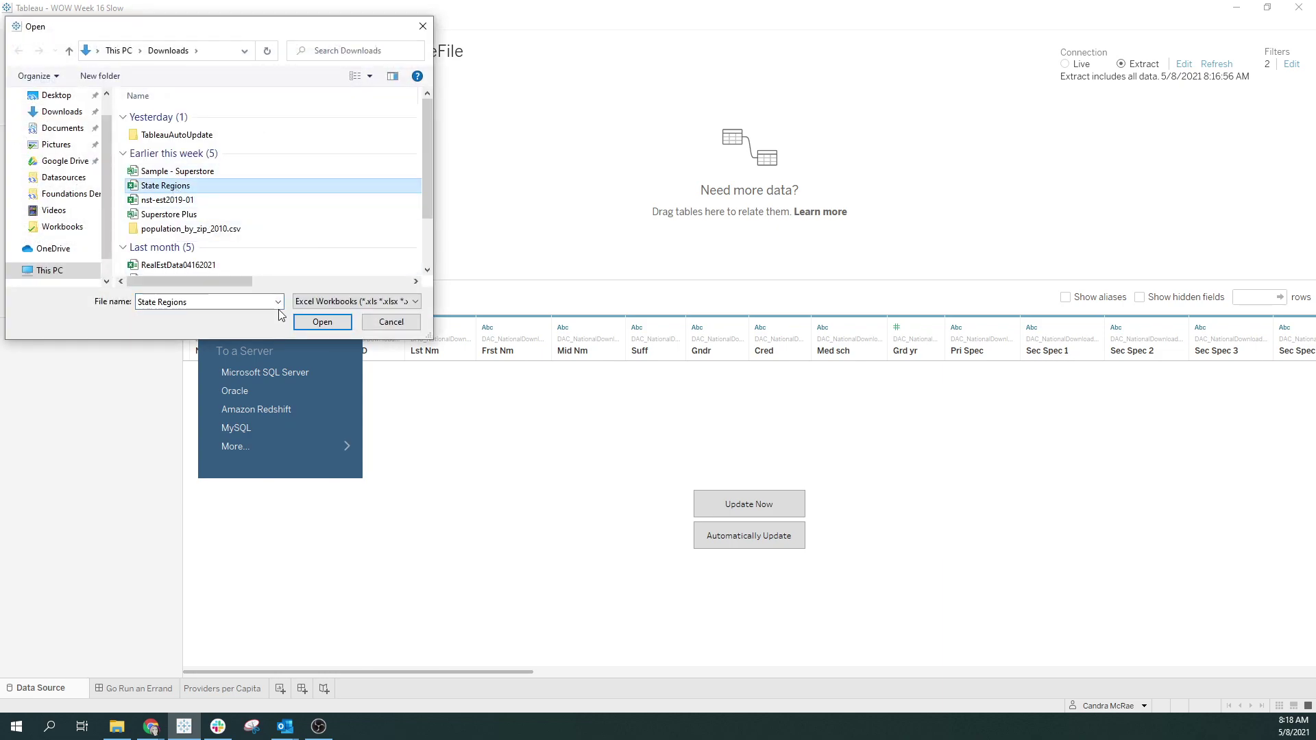
click(310, 320)
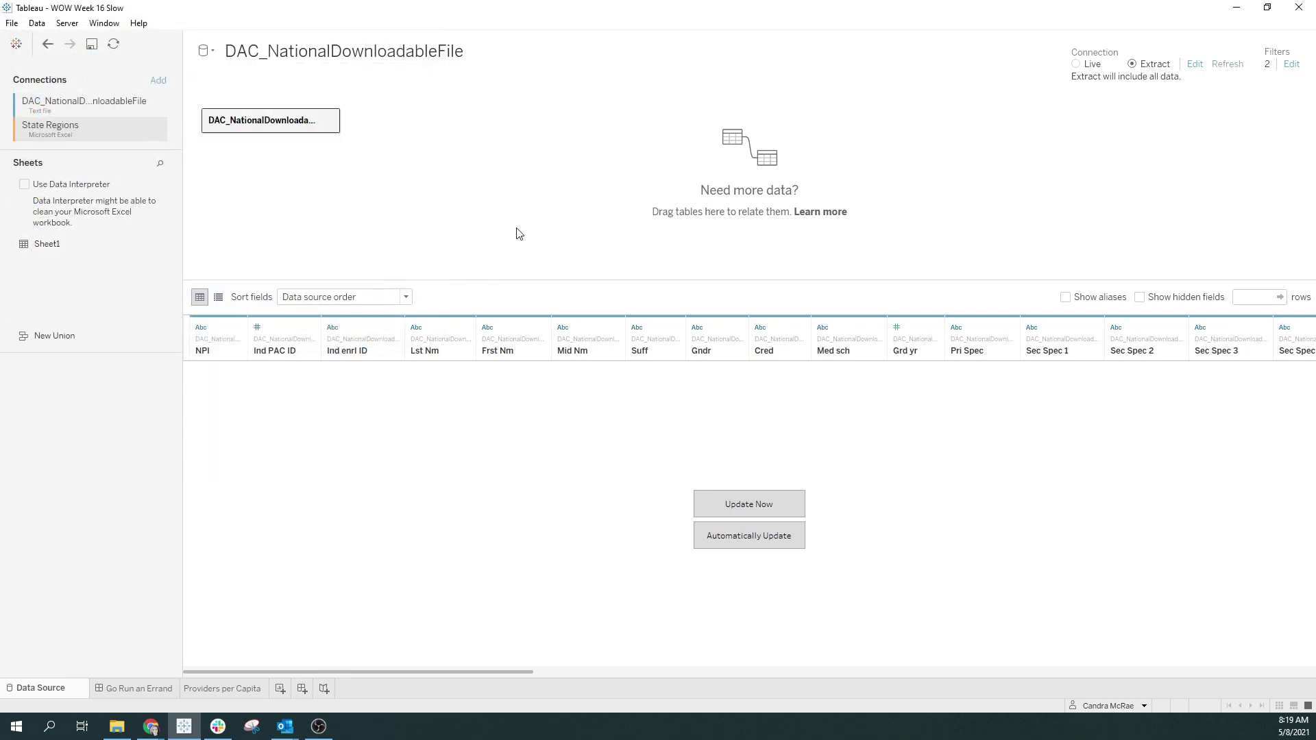
drag(56, 247, 433, 187)
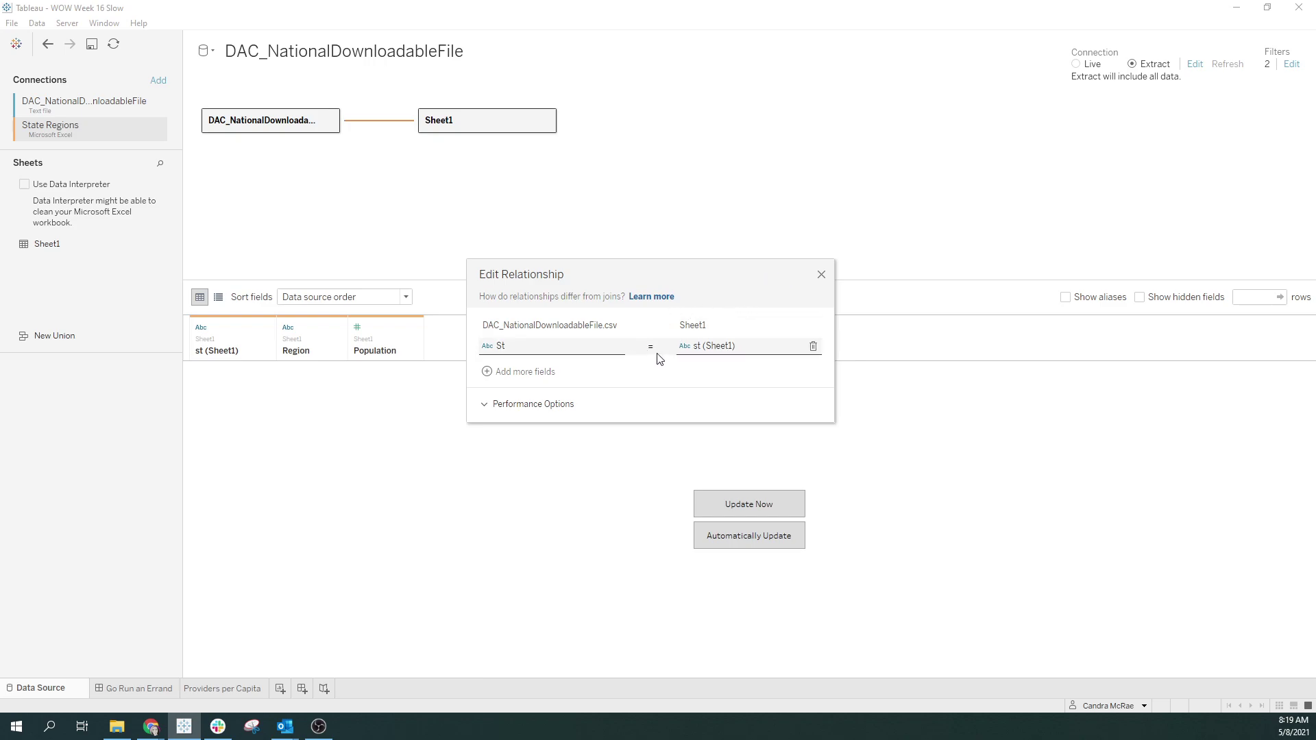
click(821, 276)
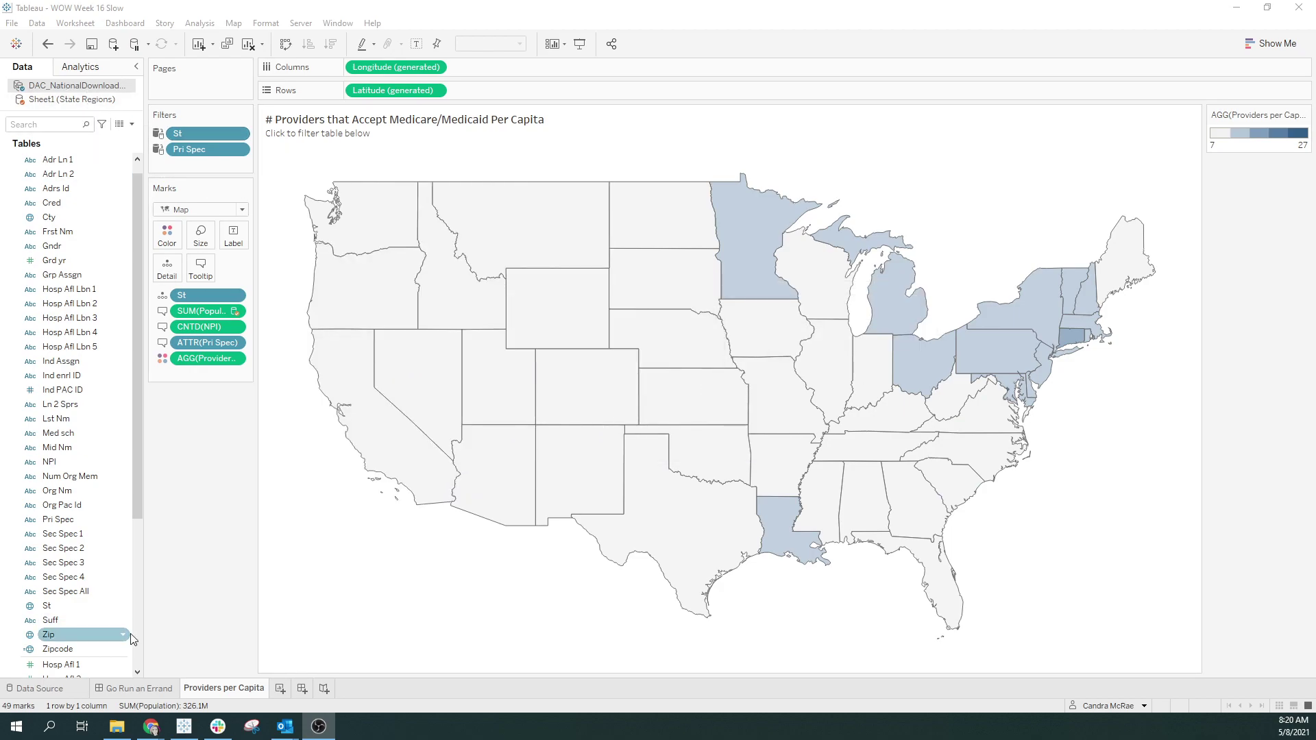
Step: Add Sheet1's Population to the map's Marks card as SUM(Population)
scroll(97, 591, down, 2)
scroll(97, 590, down, 5)
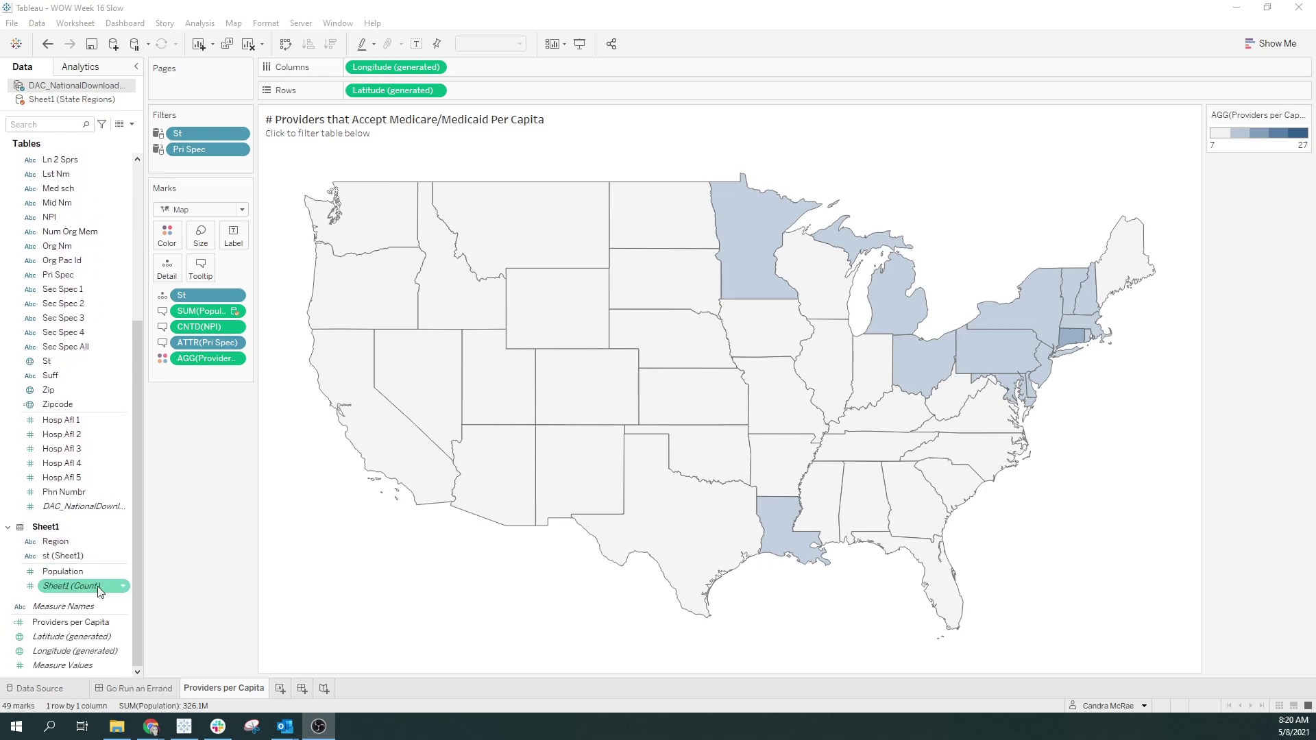
drag(74, 579, 195, 314)
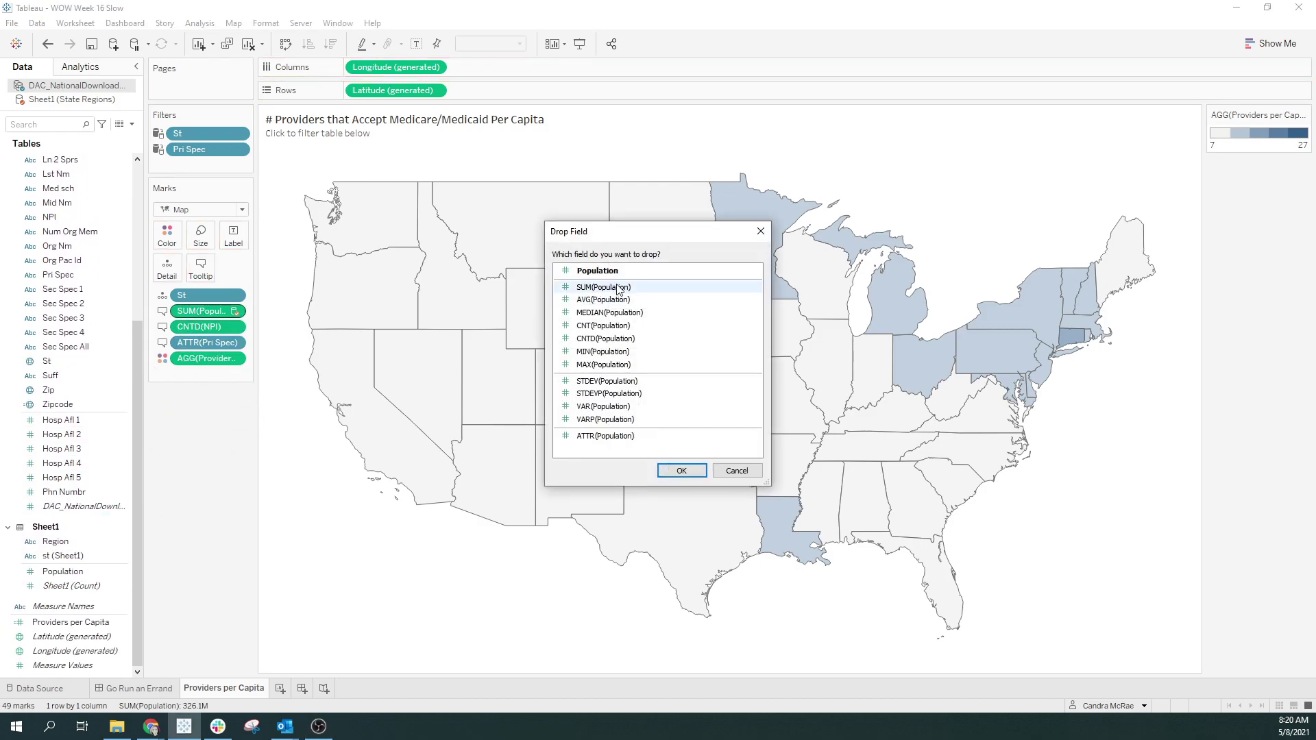
click(688, 463)
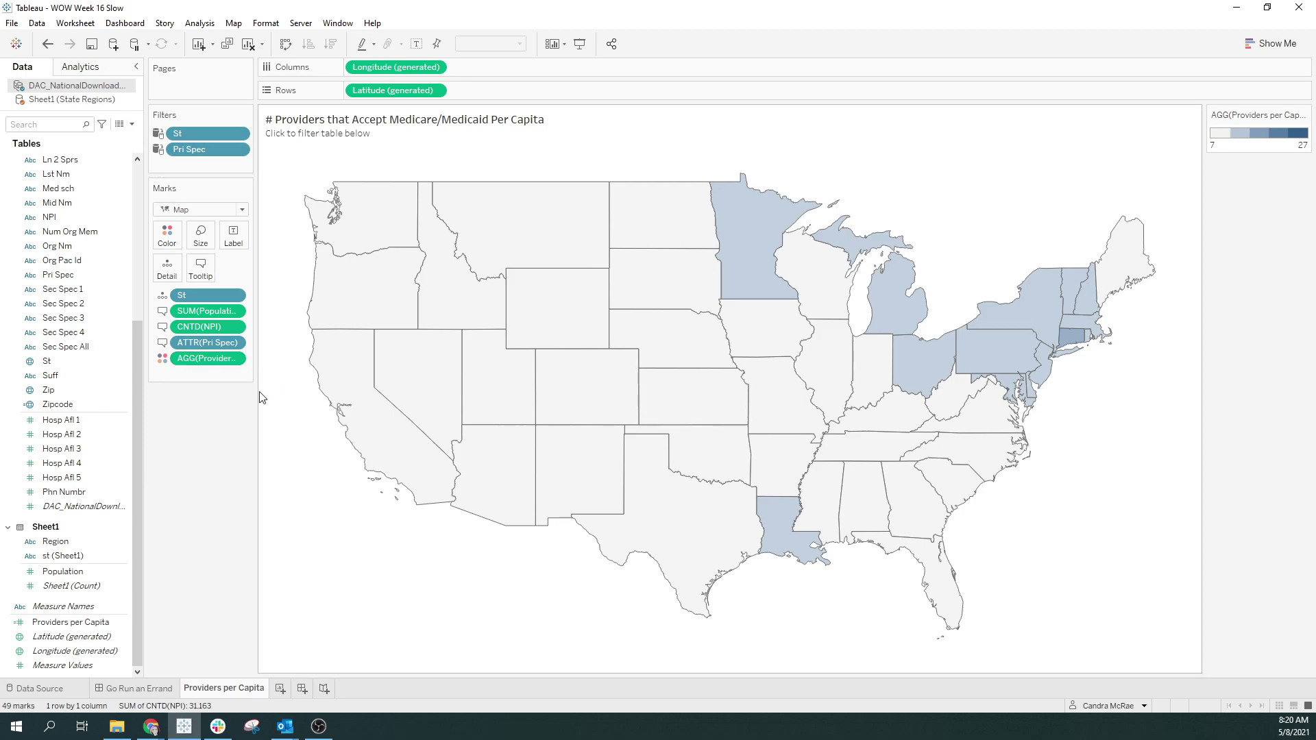
Step: Widen the cards area and bring up the Providers per Capita field's options
drag(256, 406, 265, 406)
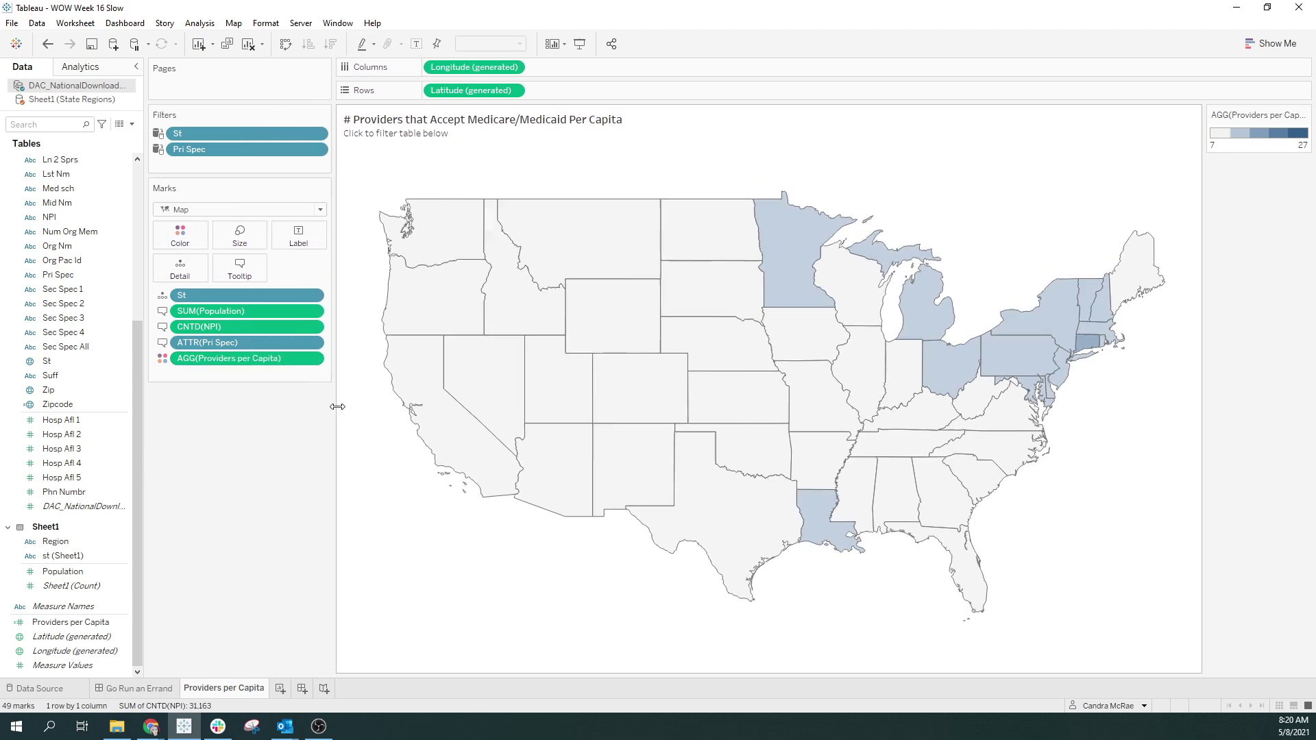
drag(337, 407, 328, 406)
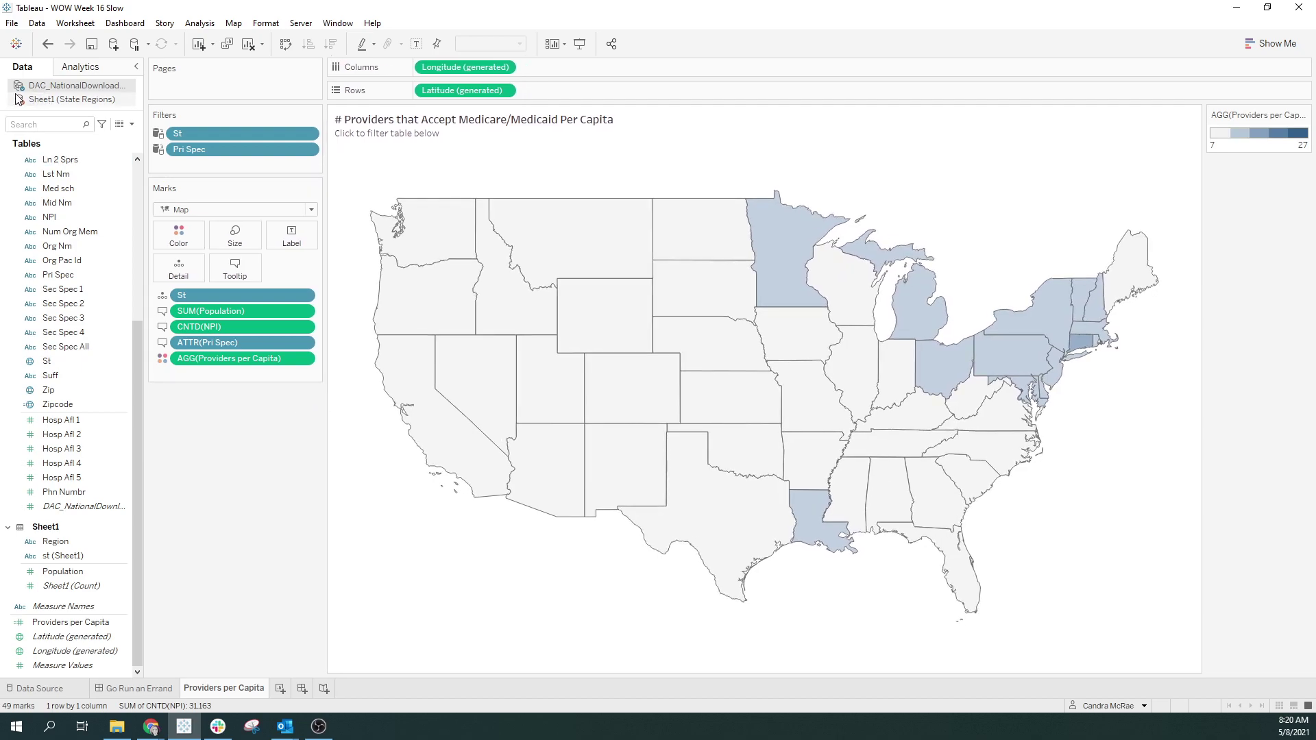
click(71, 622)
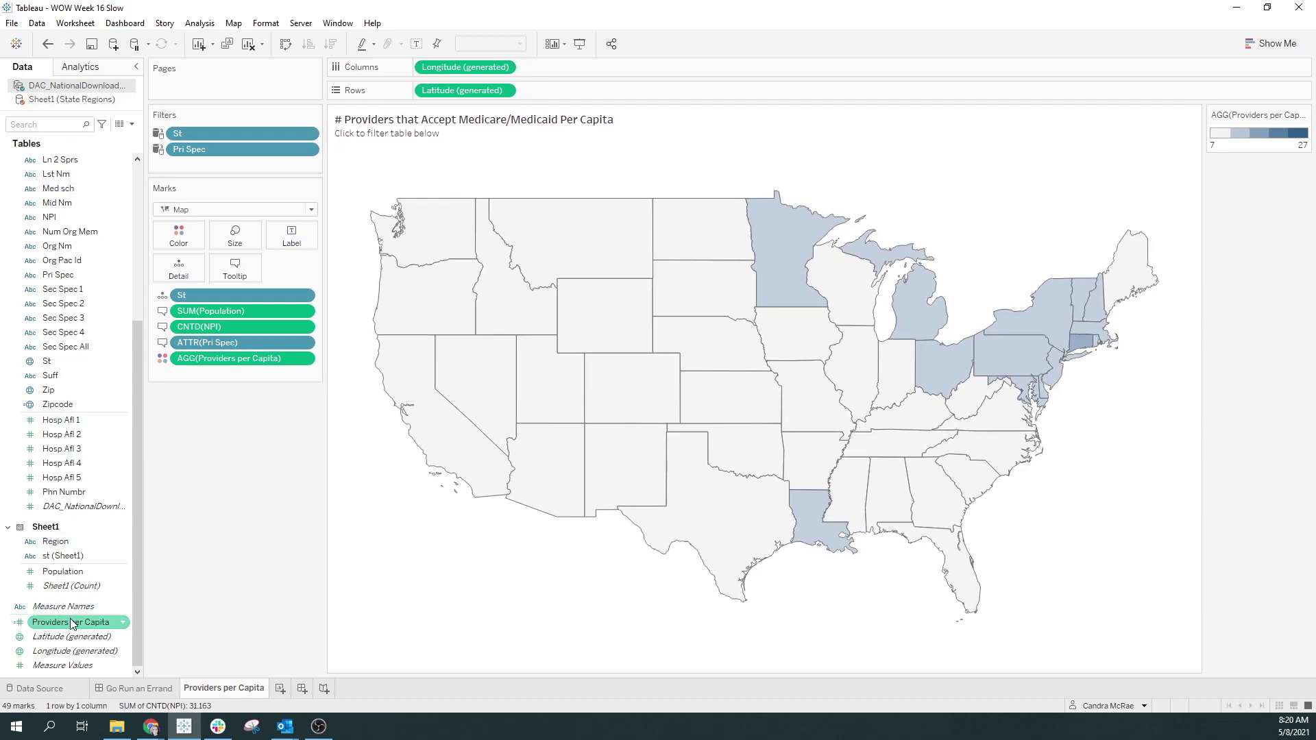
right_click(71, 622)
Step: Edit the Providers per Capita formula to use the related Population field
click(139, 385)
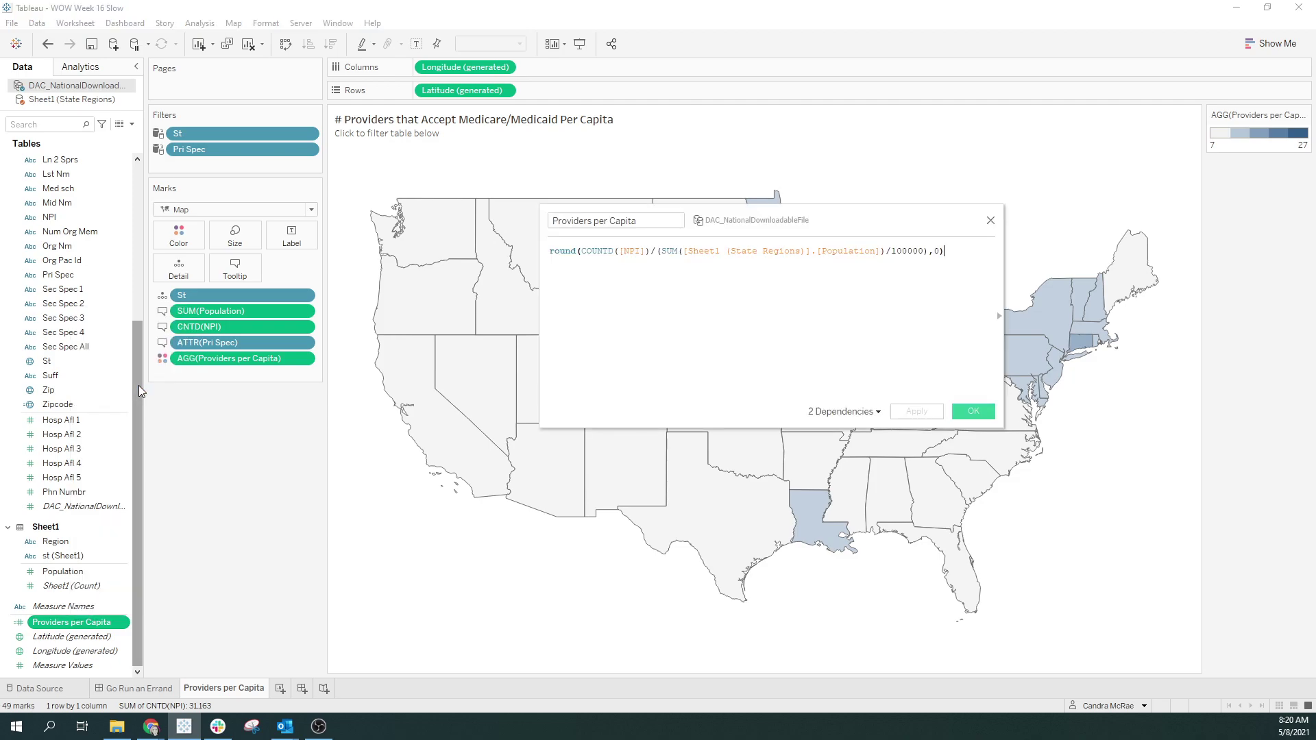
click(56, 572)
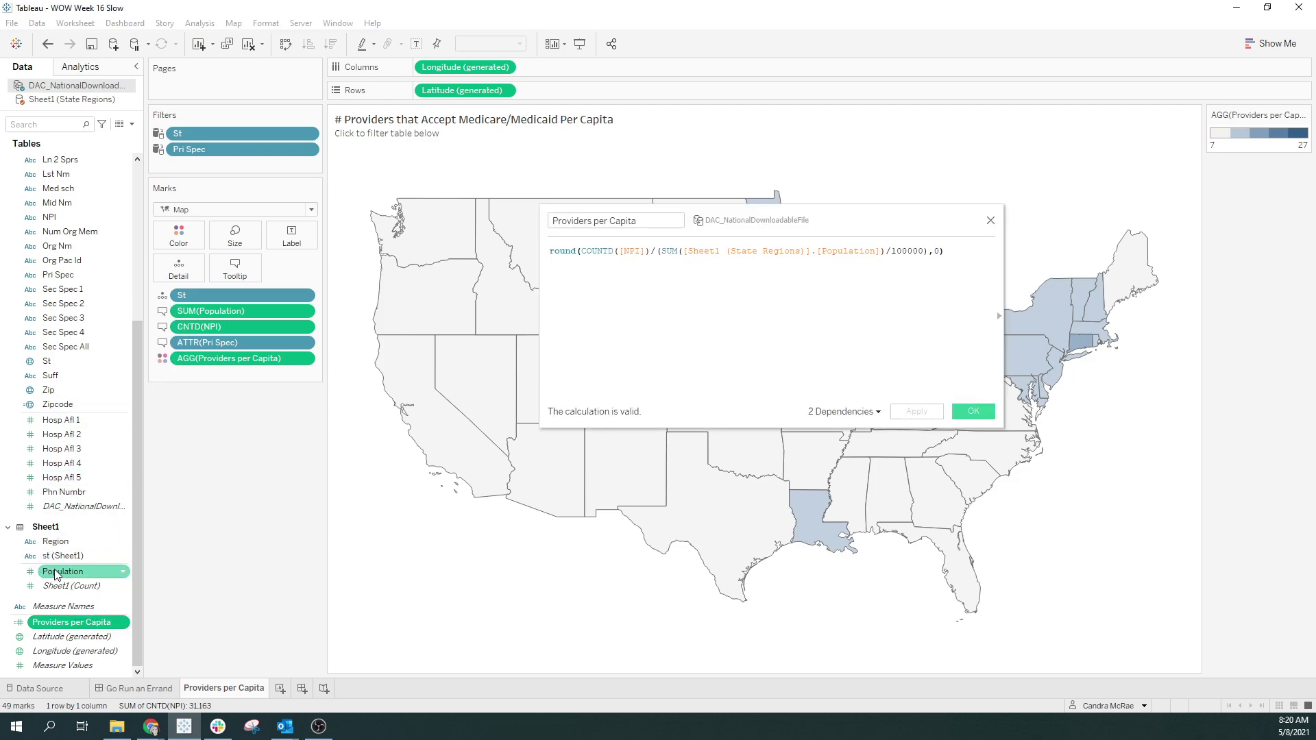
drag(57, 573, 718, 259)
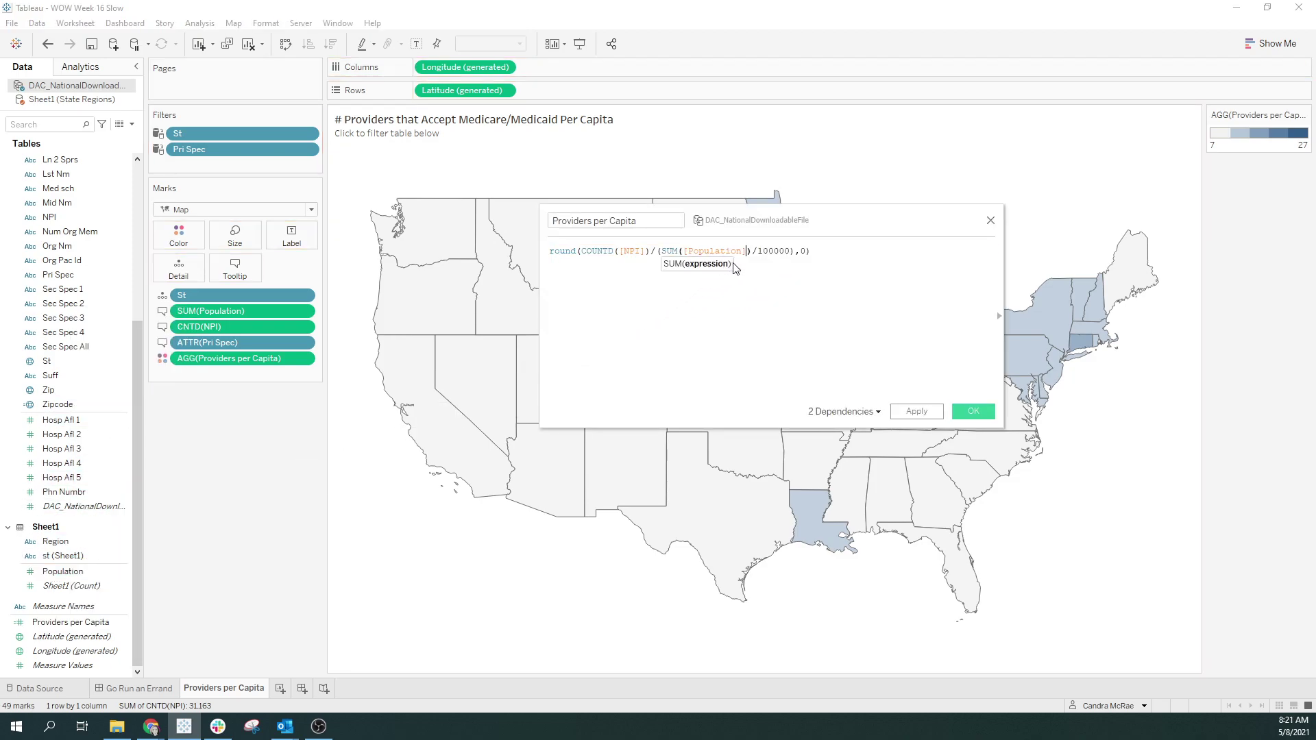
click(957, 411)
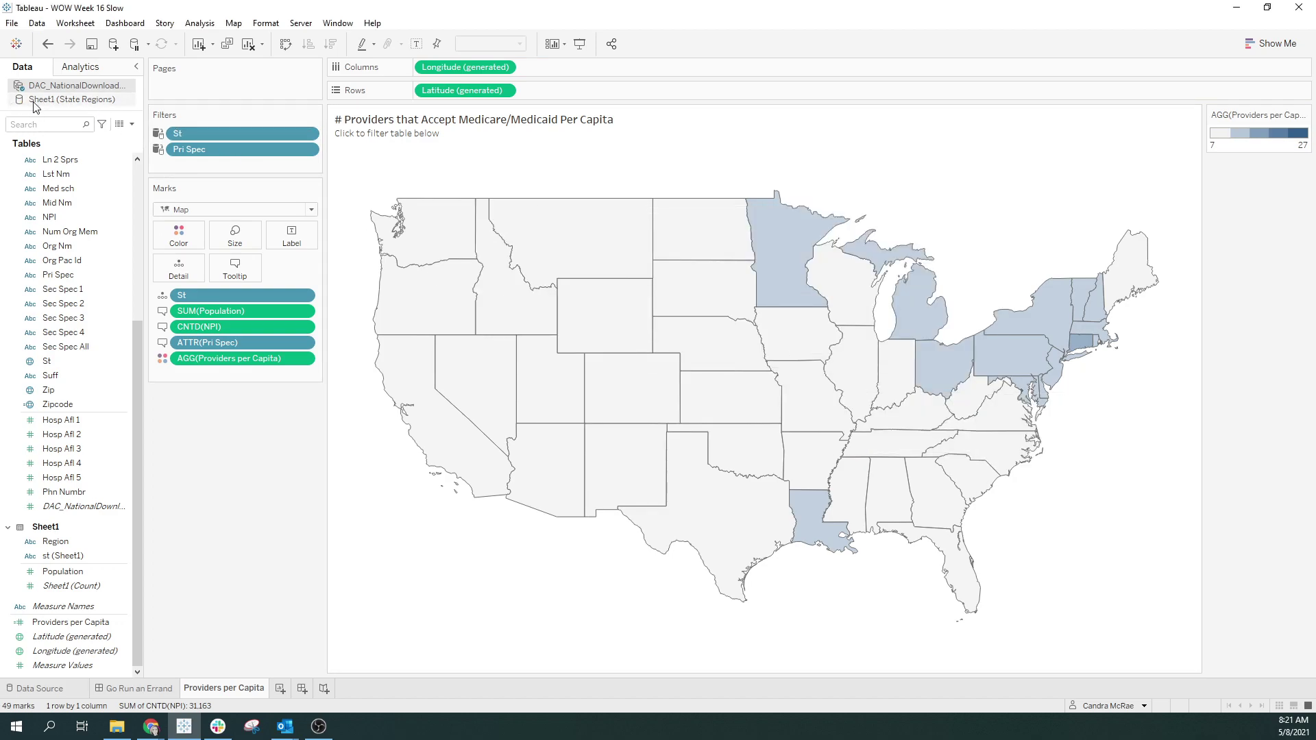
Step: Close the Sheet1 (State Regions) data source
right_click(41, 101)
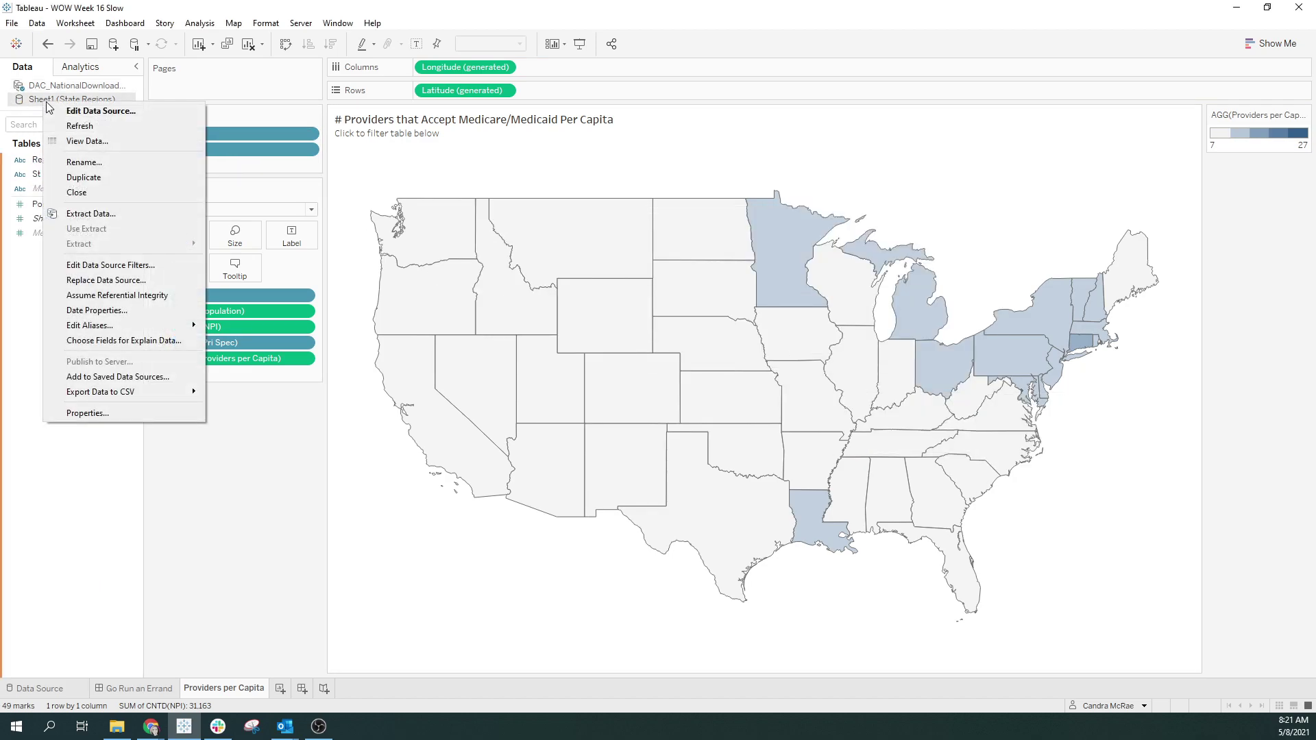
click(102, 192)
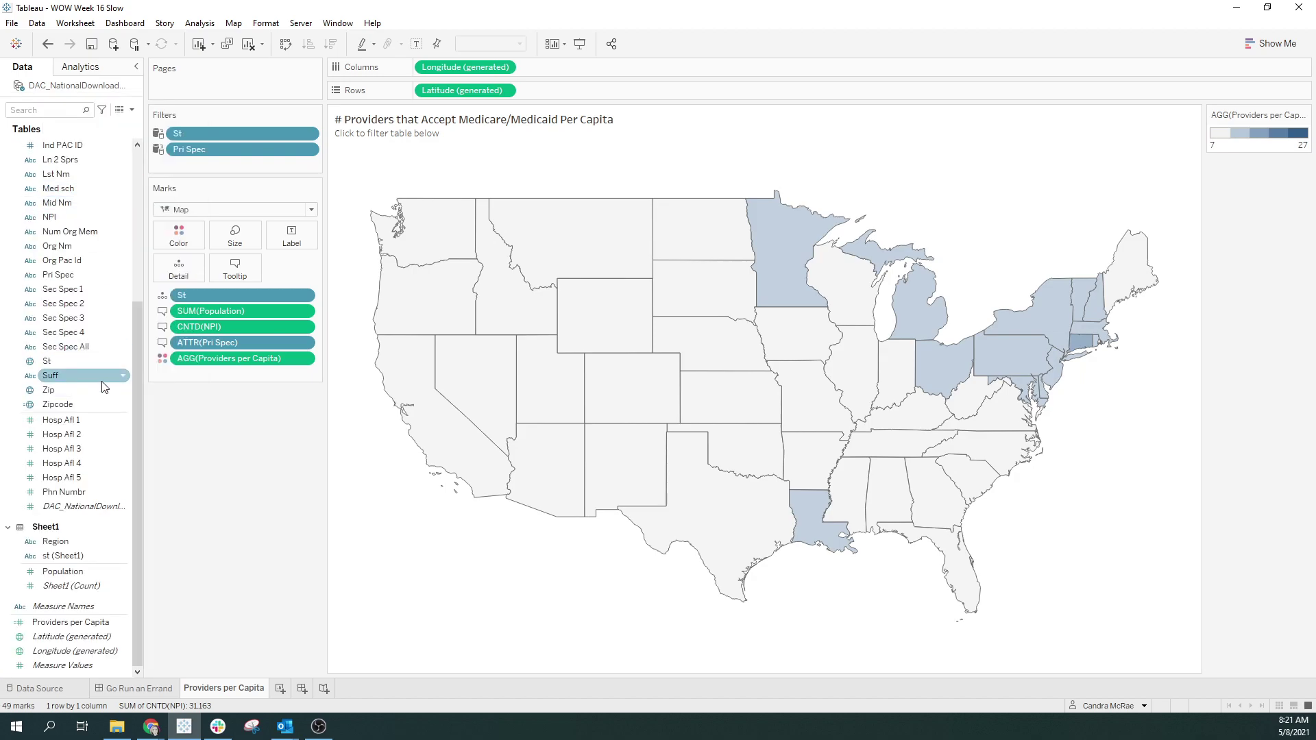
scroll(86, 257, up, 3)
scroll(85, 256, up, 3)
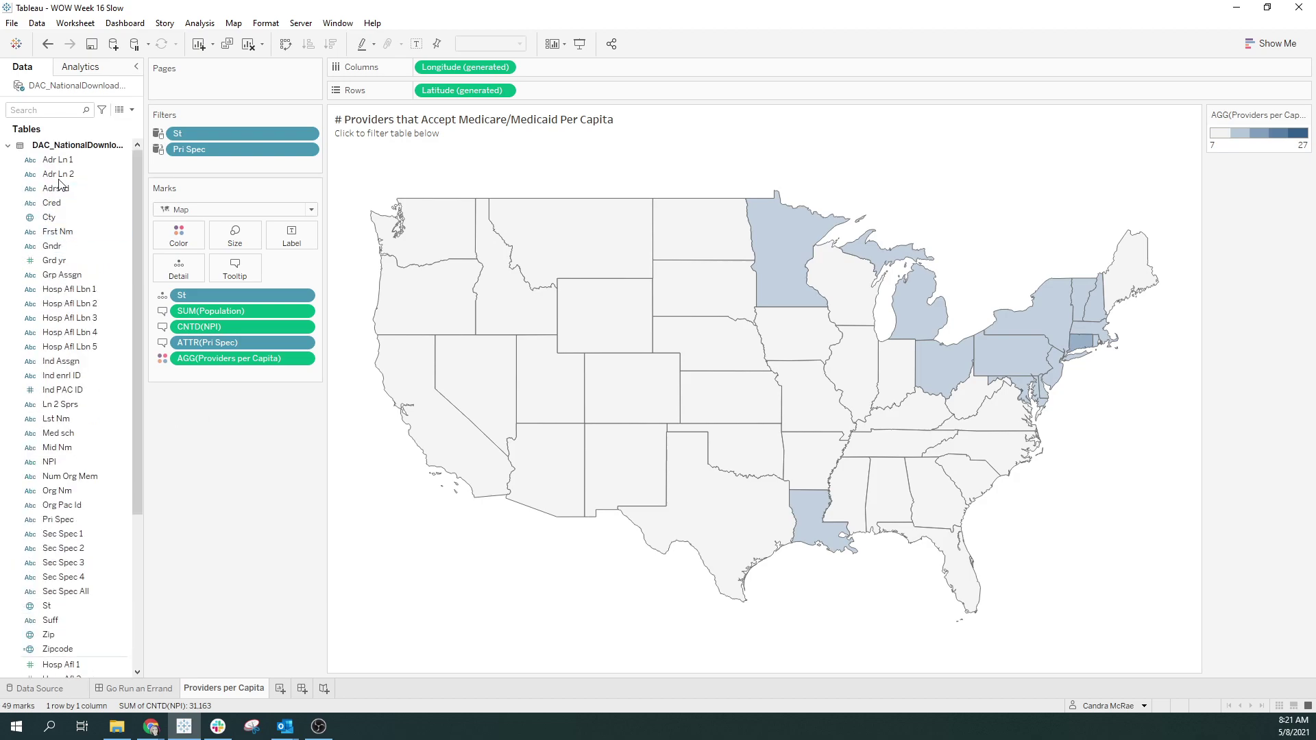
scroll(48, 322, down, 6)
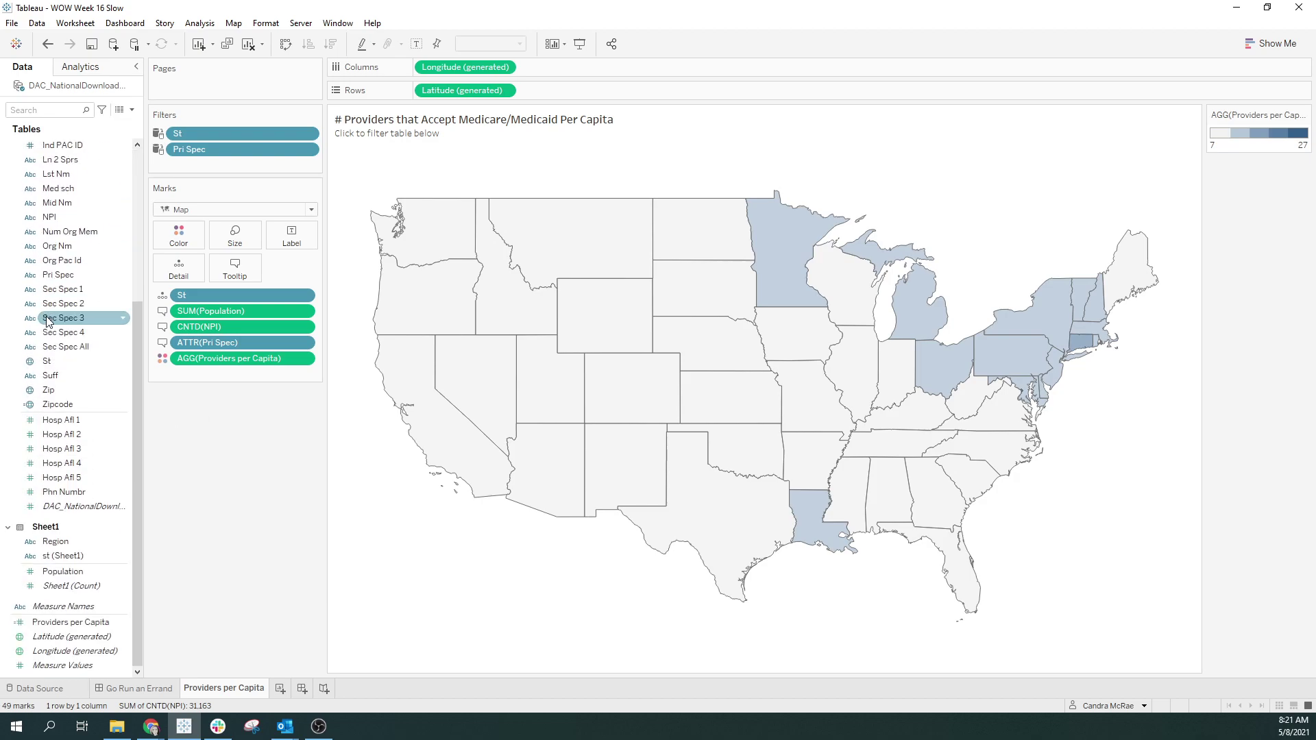
scroll(48, 322, up, 6)
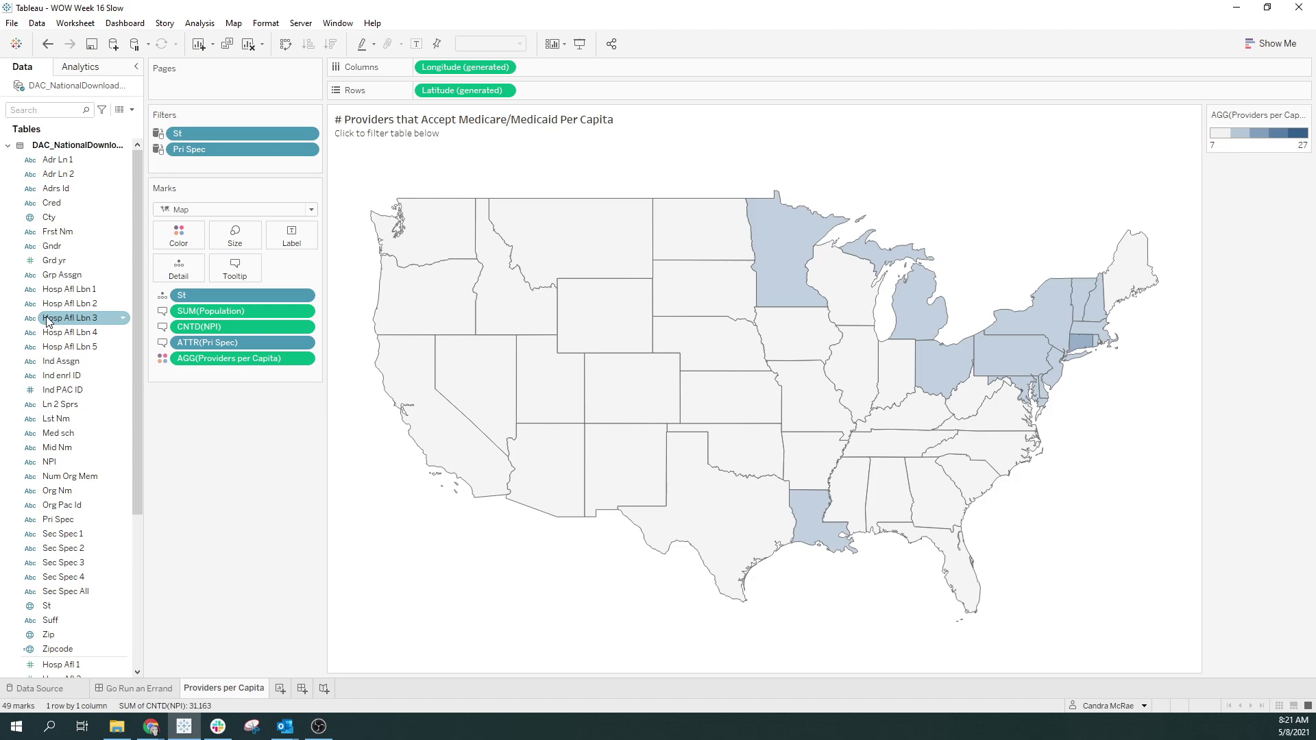
scroll(48, 322, down, 6)
scroll(48, 322, up, 6)
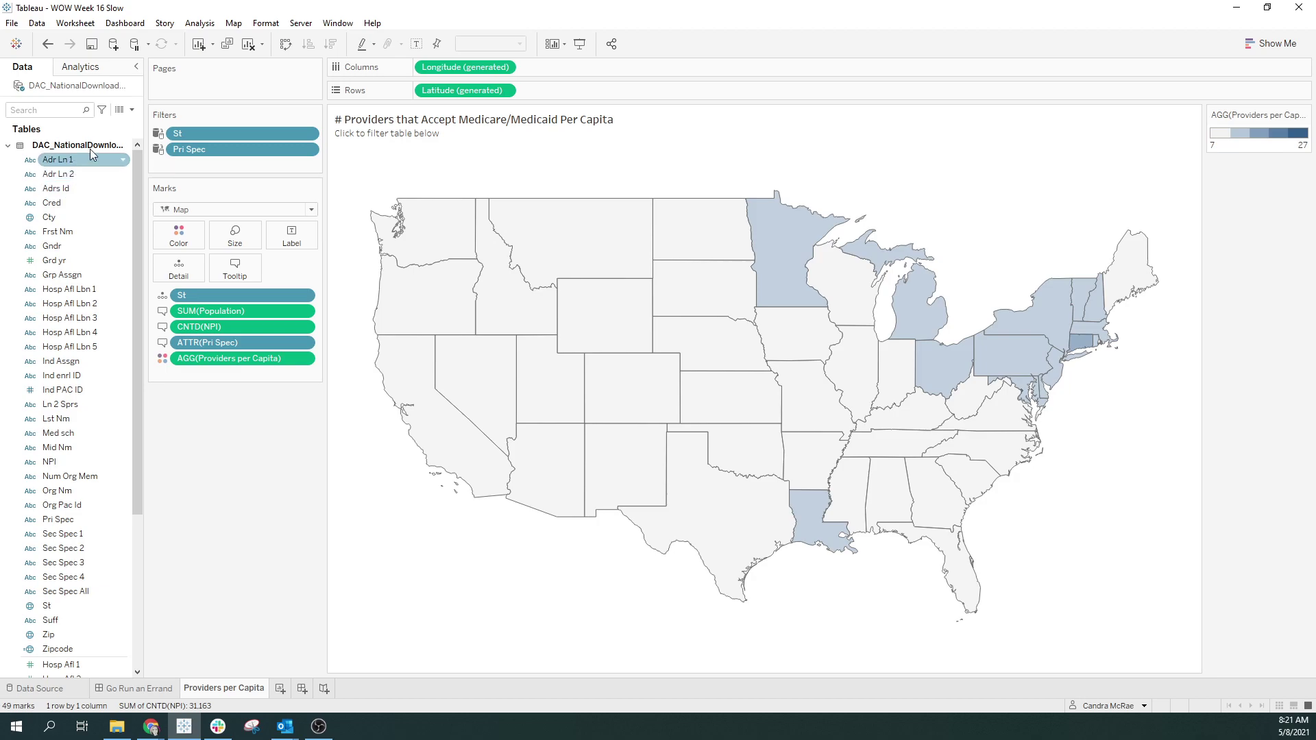
Step: Hide all unused fields, leaving Cty, Frst Nm, Gndr, Grd yr, Lst Nm, NPI, Pri Spec, St and Population
click(131, 111)
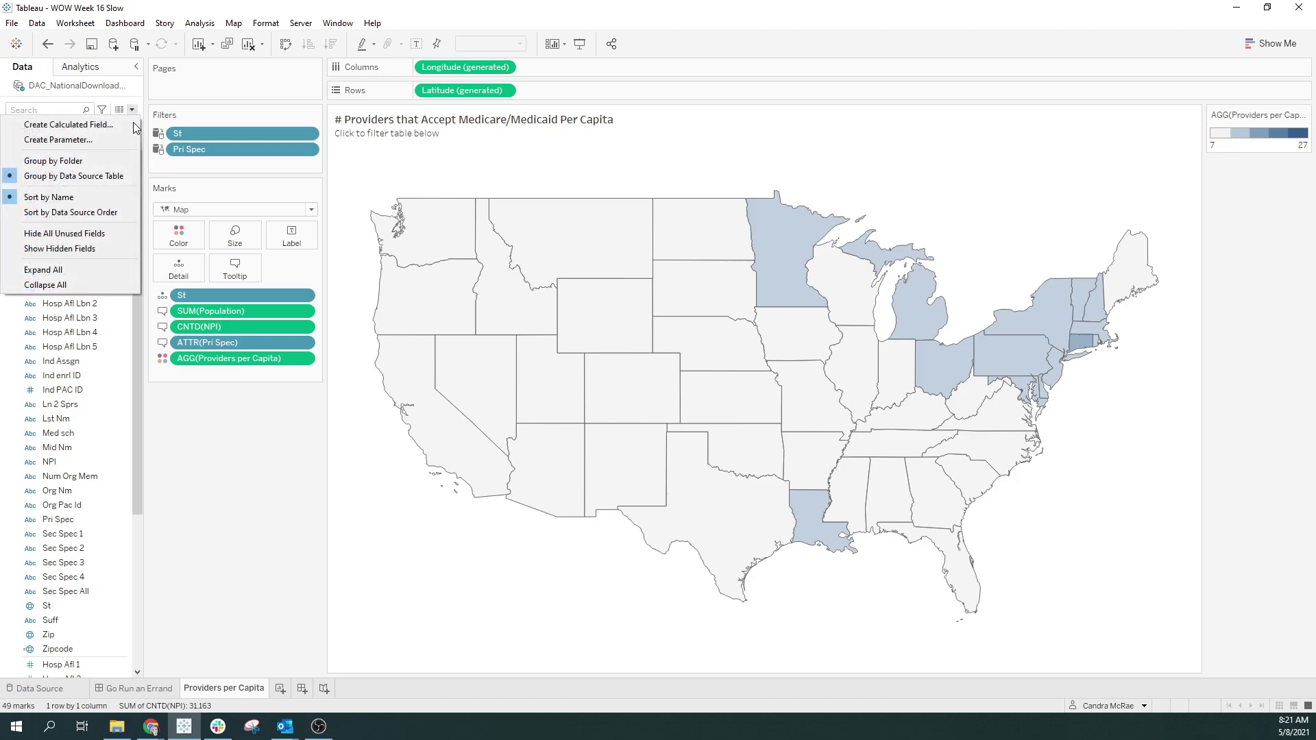
click(95, 236)
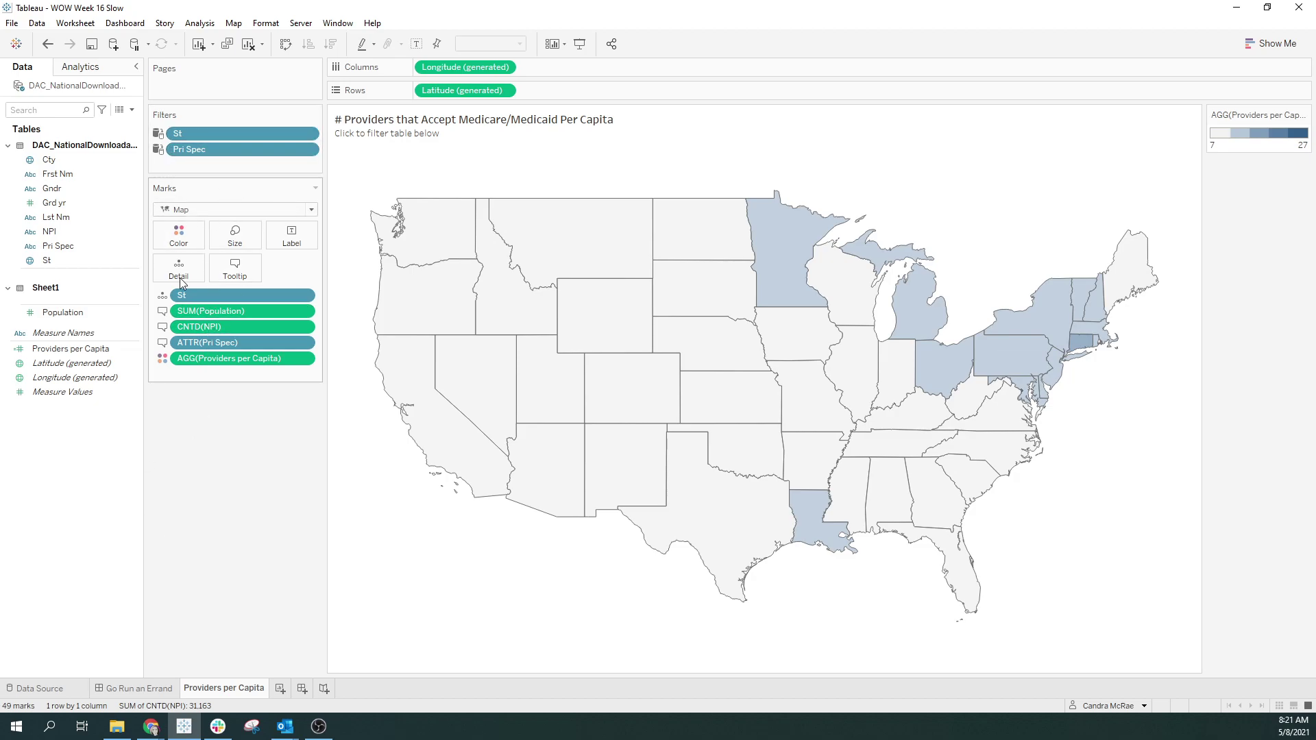
Step: Jump from the Go Run an Errand dashboard's List of Providers table to its BAT worksheet
click(144, 688)
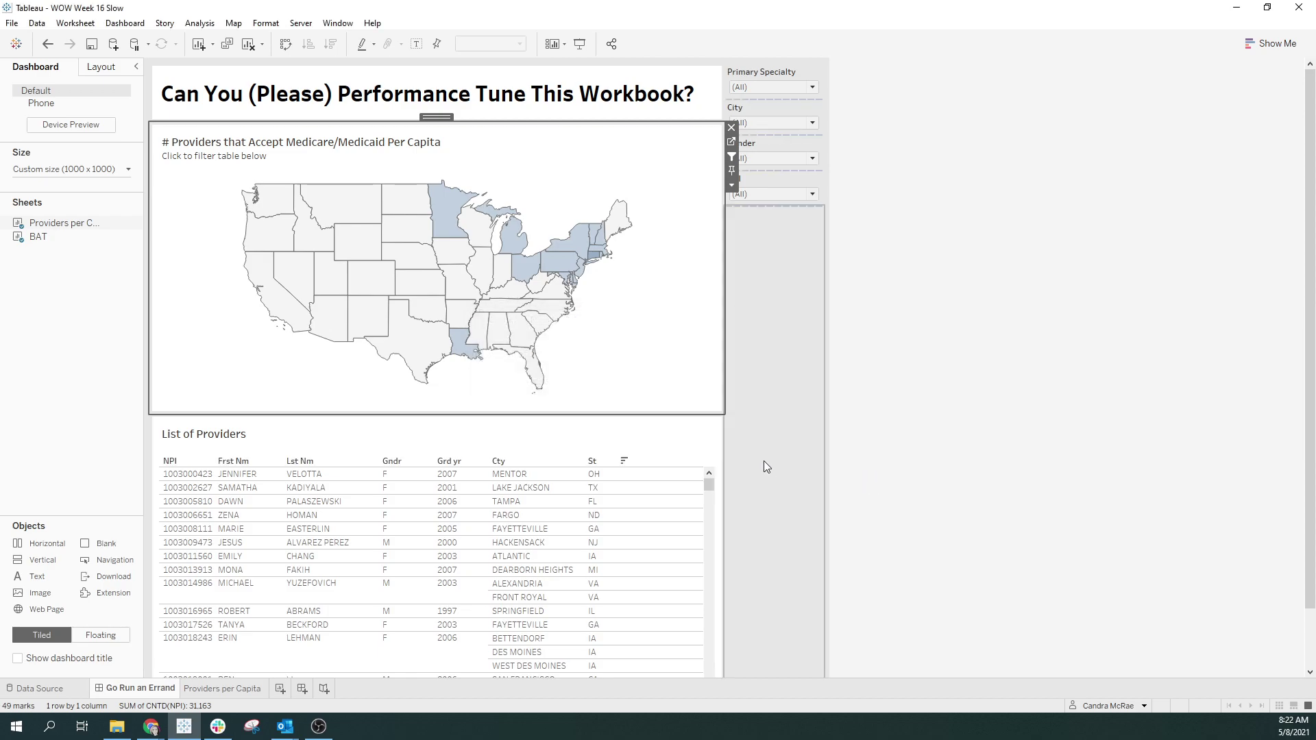
click(688, 447)
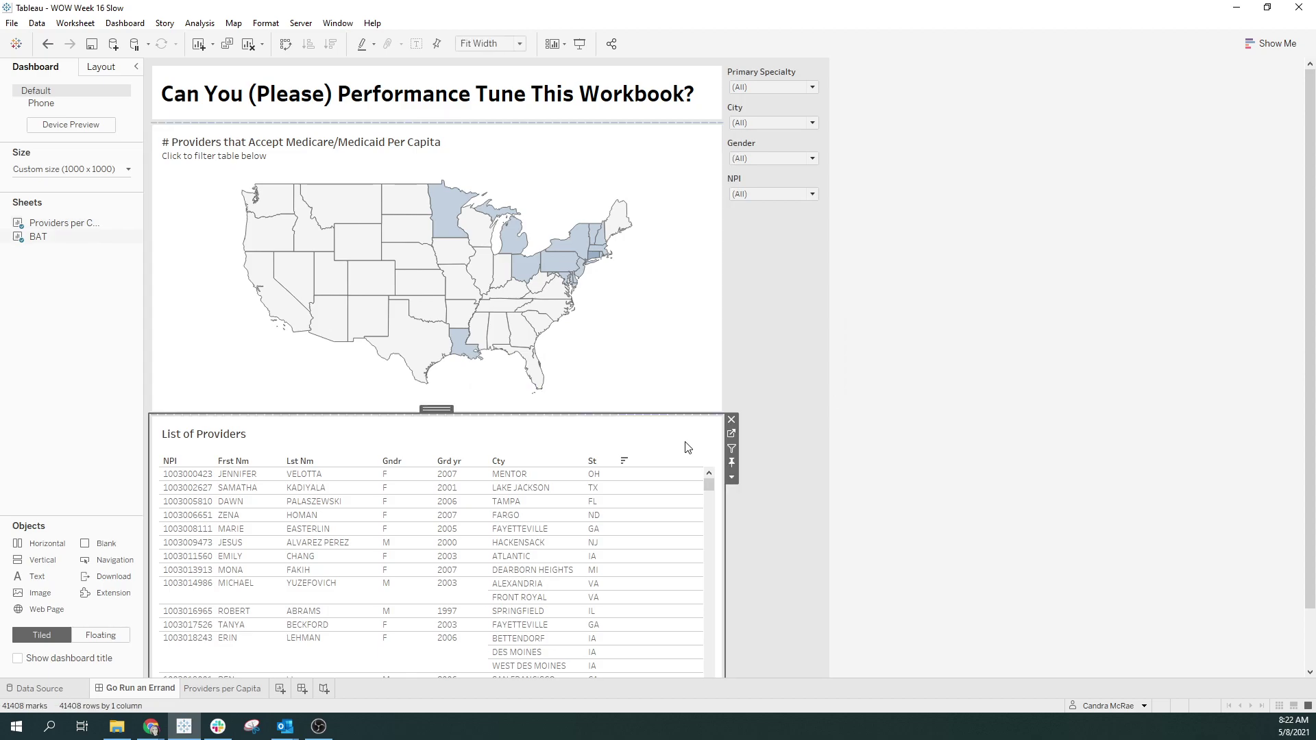
click(733, 433)
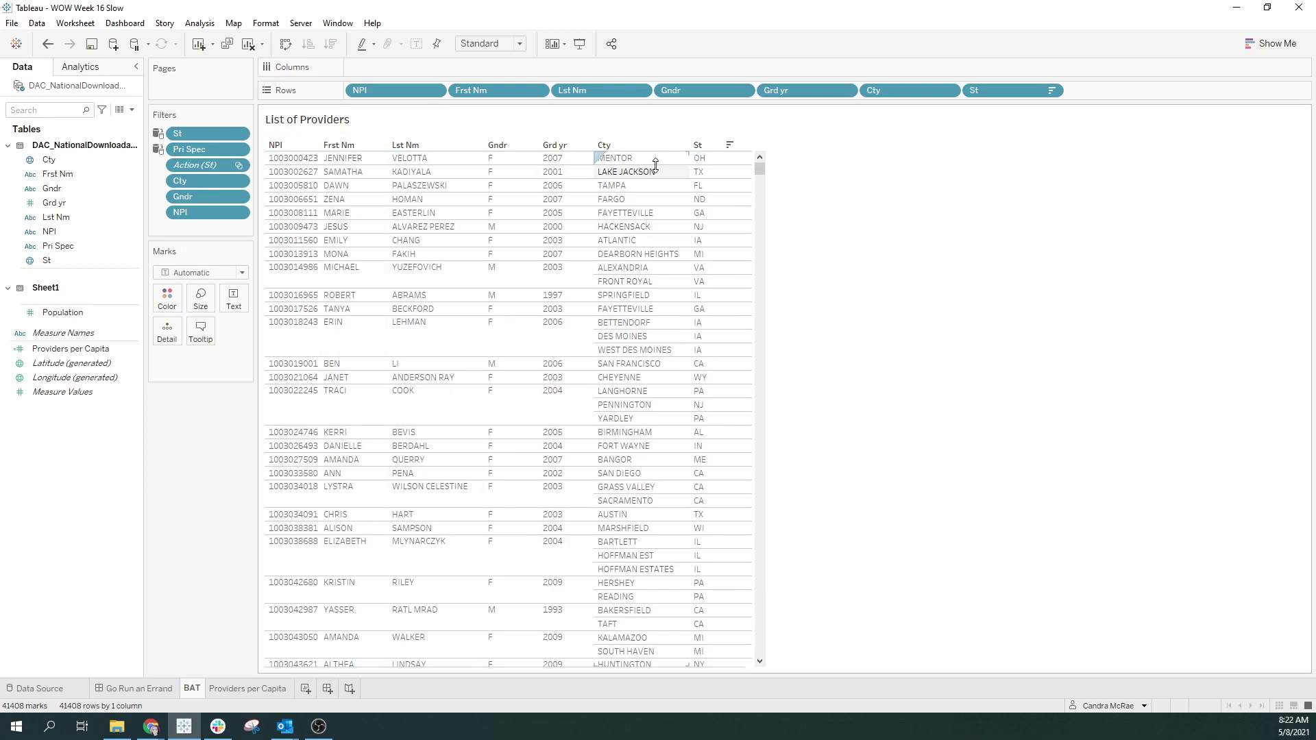
Step: Move St to the first row column and bring Cty forward on the Rows shelf
drag(758, 170, 775, 138)
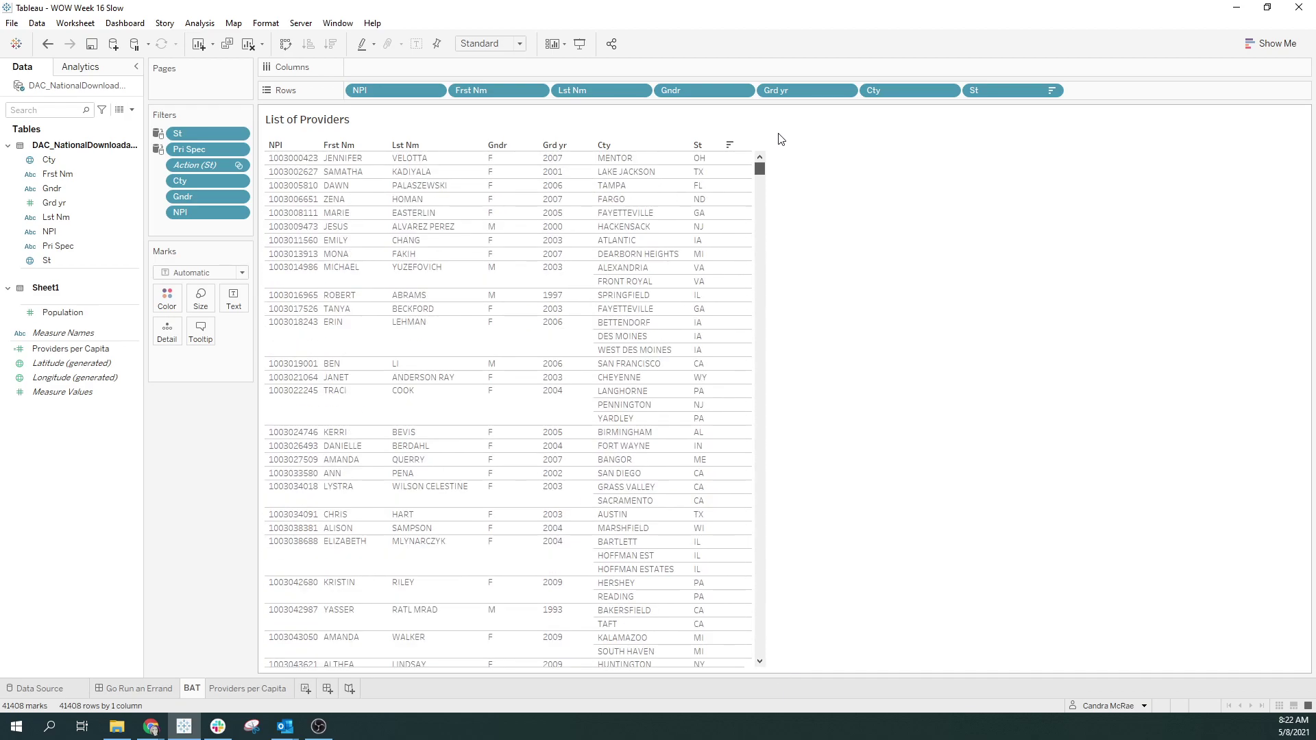
double_click(1017, 90)
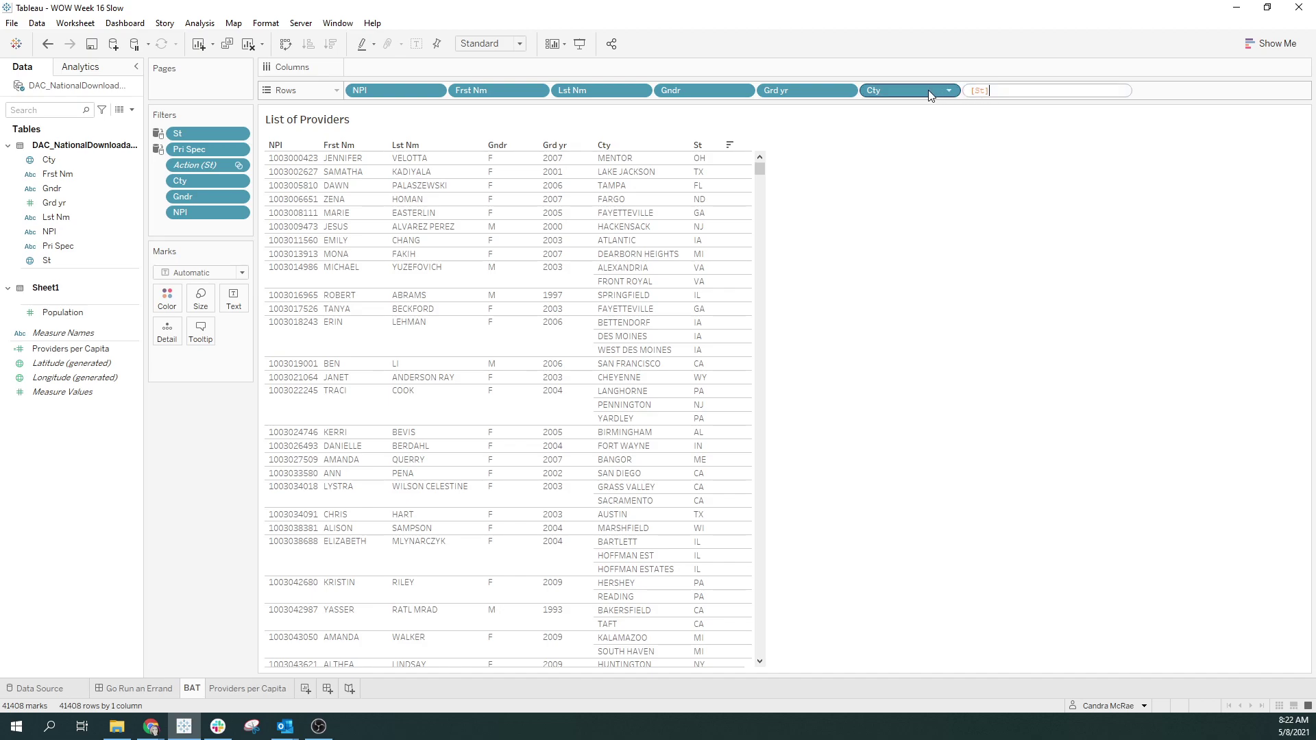
click(904, 278)
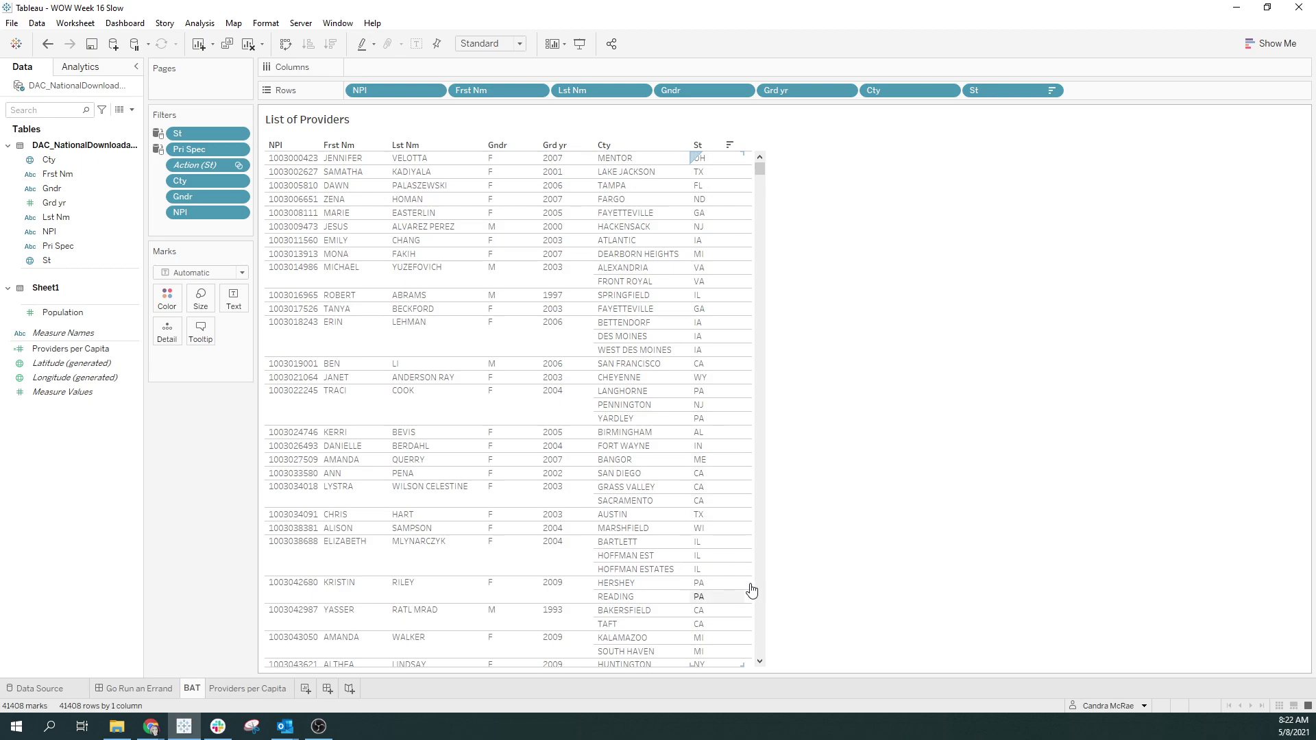
double_click(993, 90)
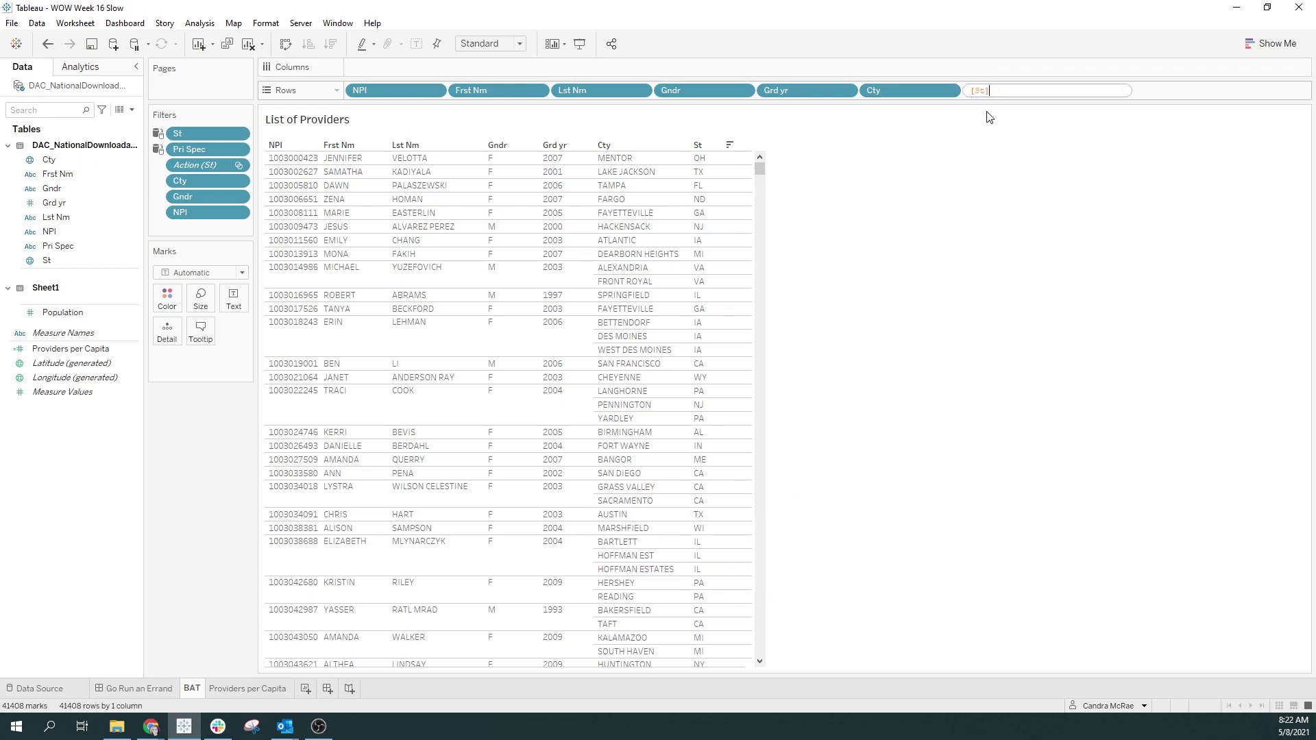
click(989, 118)
drag(1013, 90, 363, 88)
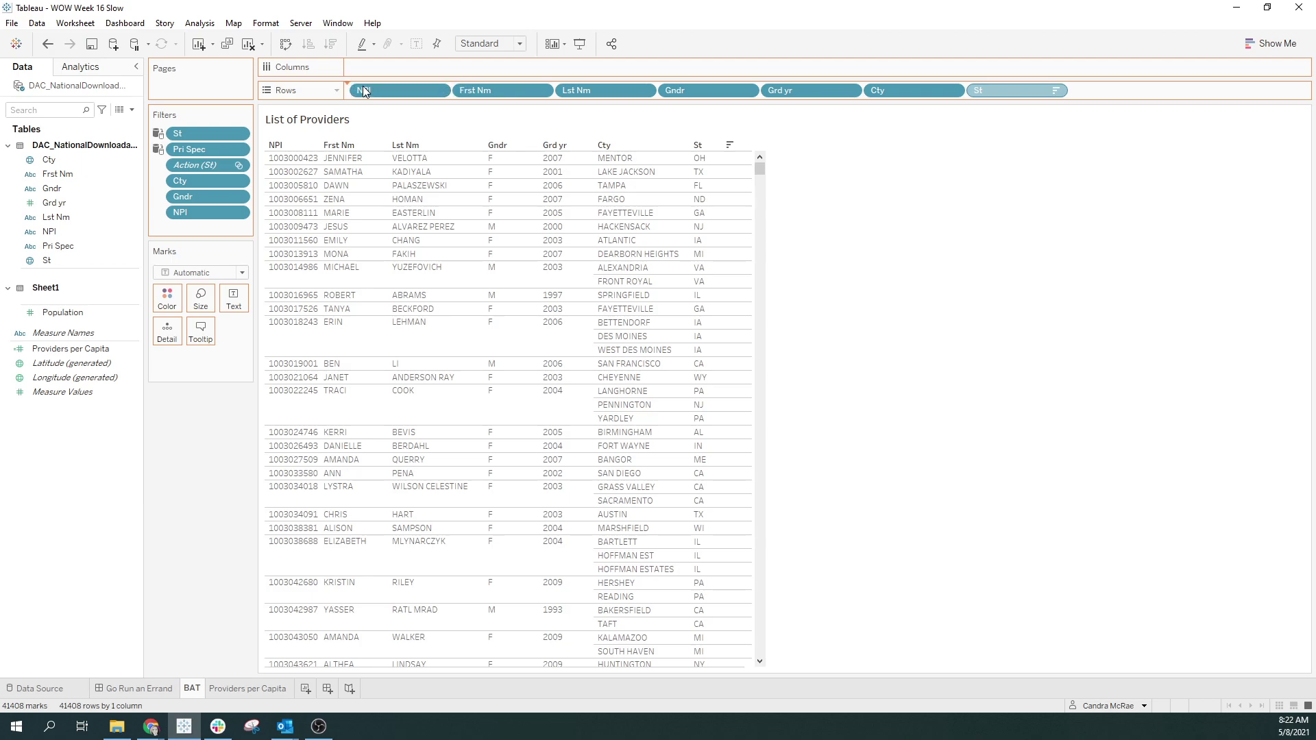
drag(364, 92, 363, 91)
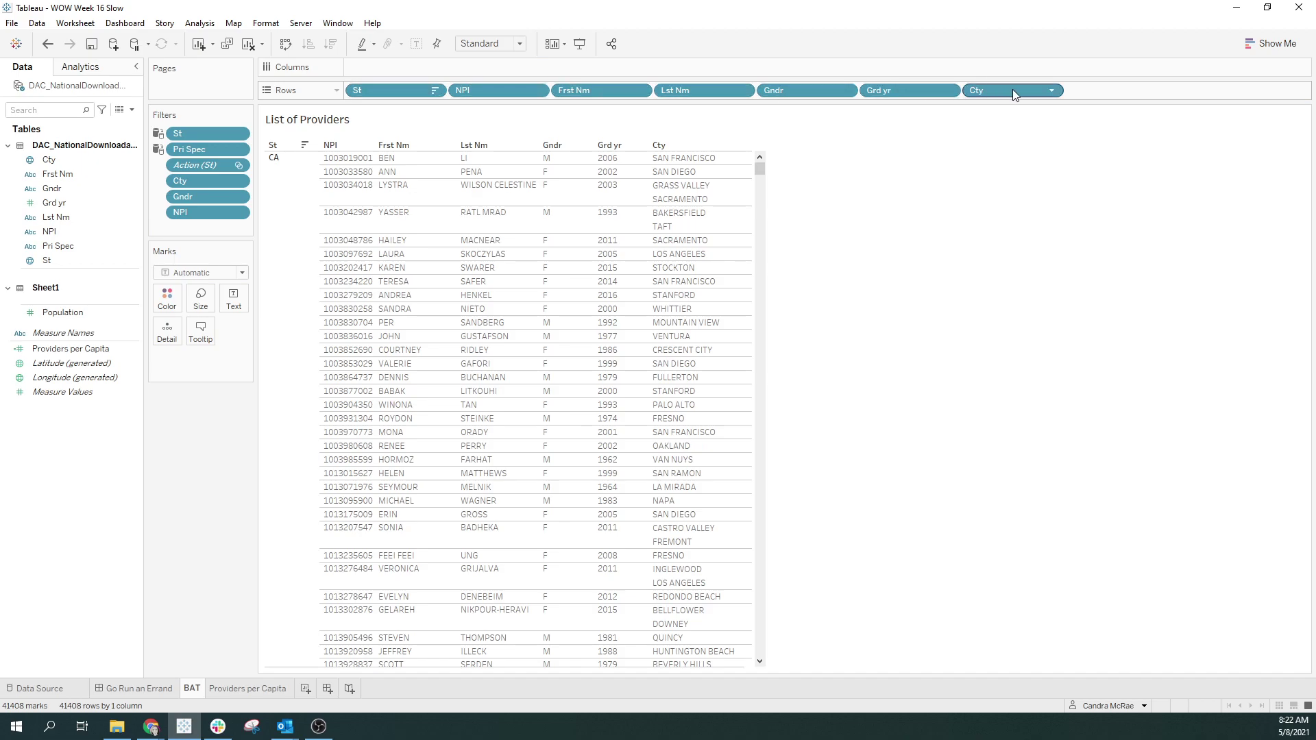
drag(1014, 93, 461, 91)
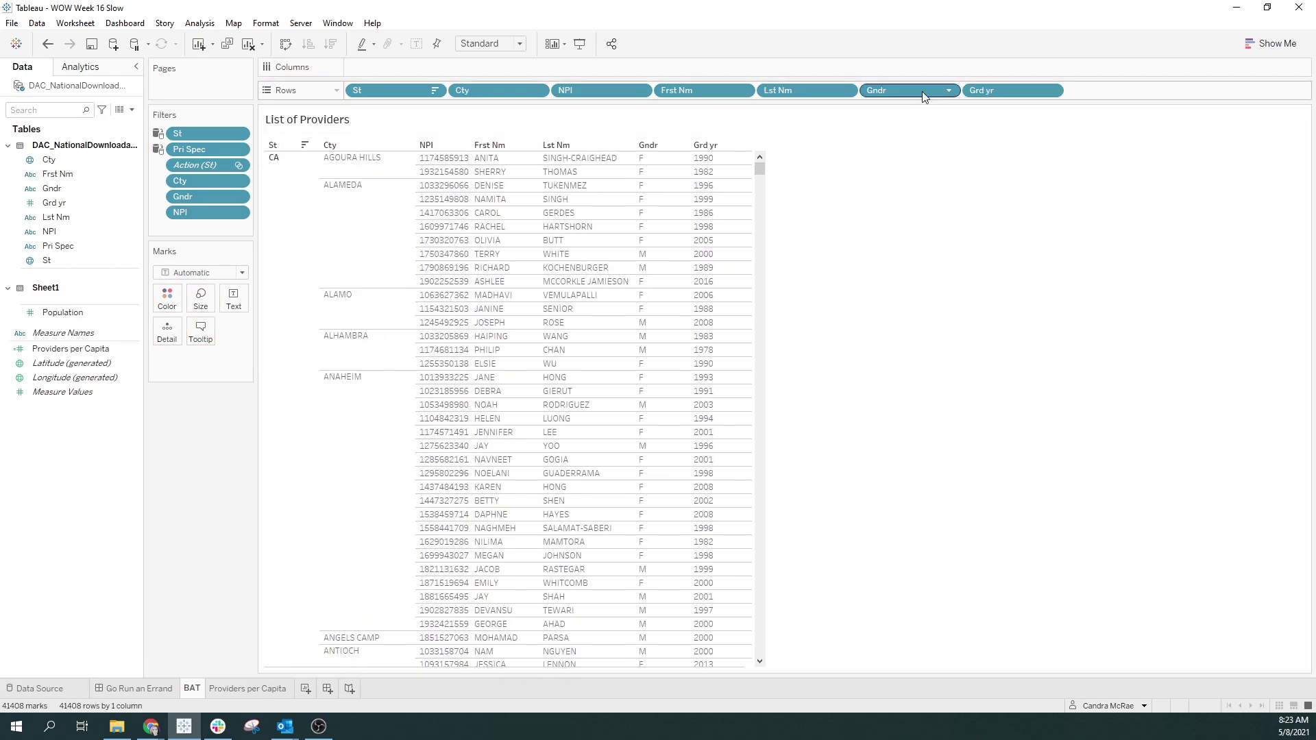
Step: Place Gndr and Grd yr right after Cty, undoing the drop that removed Lst Nm
drag(903, 98, 545, 91)
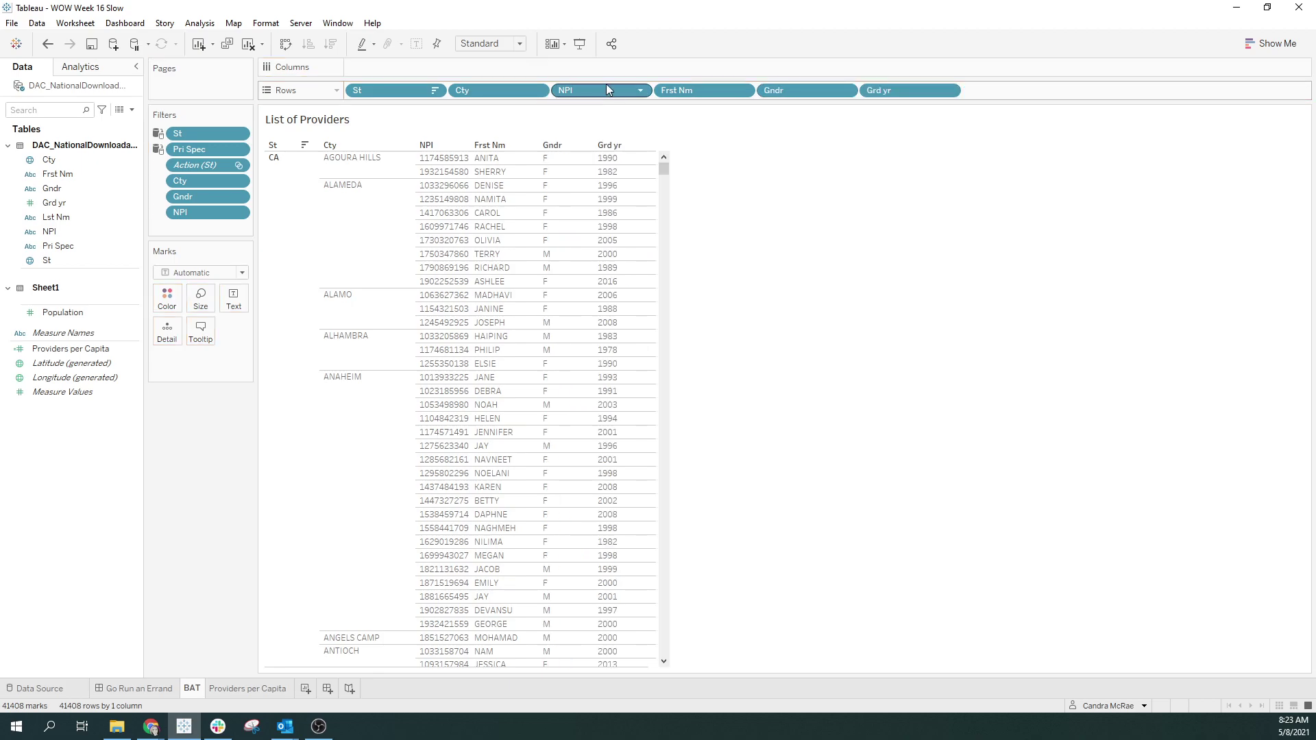
click(43, 45)
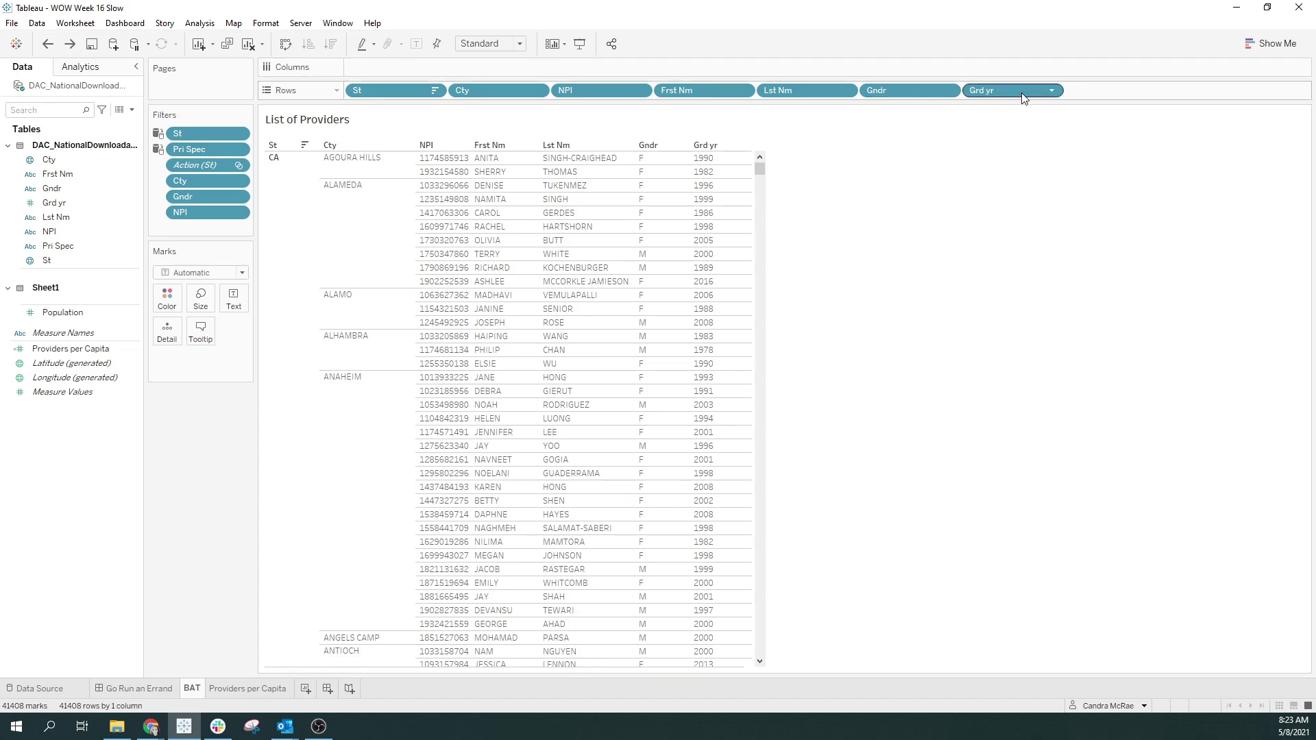
drag(1023, 98, 565, 90)
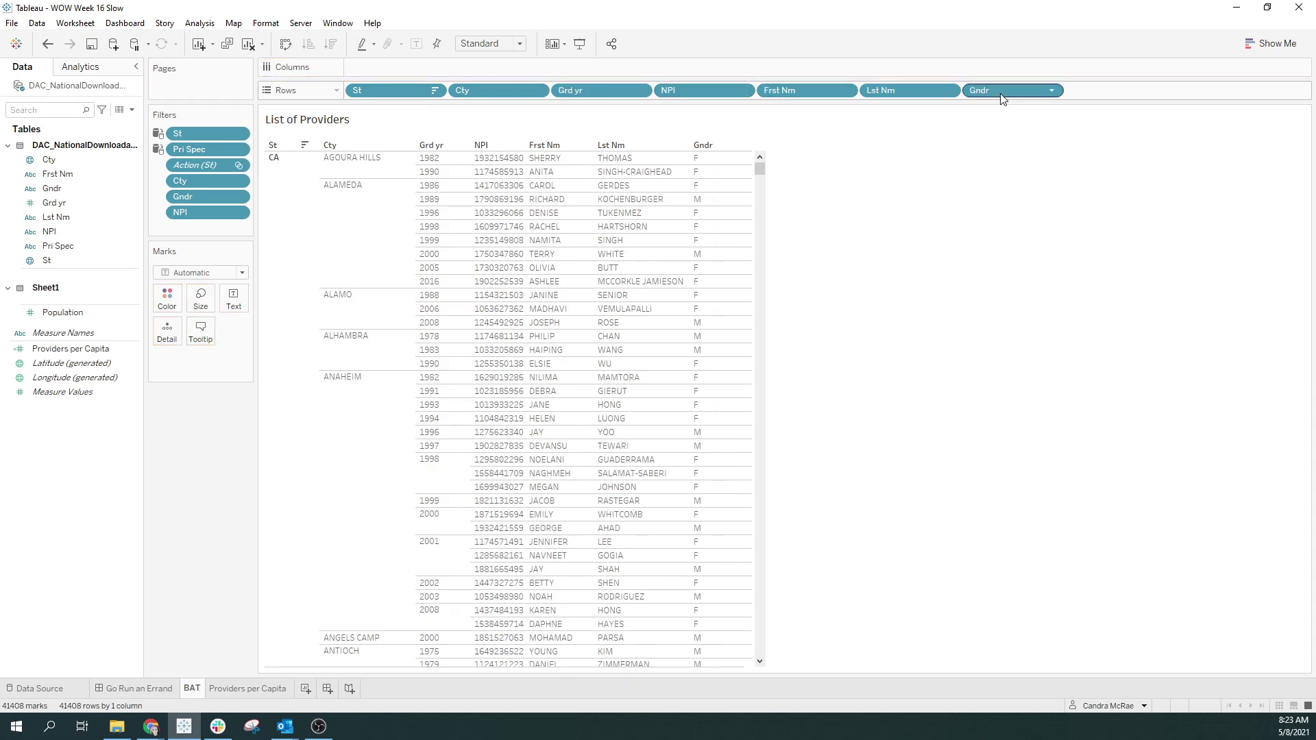
mouse_move(1001, 96)
mouse_down()
mouse_move(550, 89)
mouse_move(570, 72)
mouse_up()
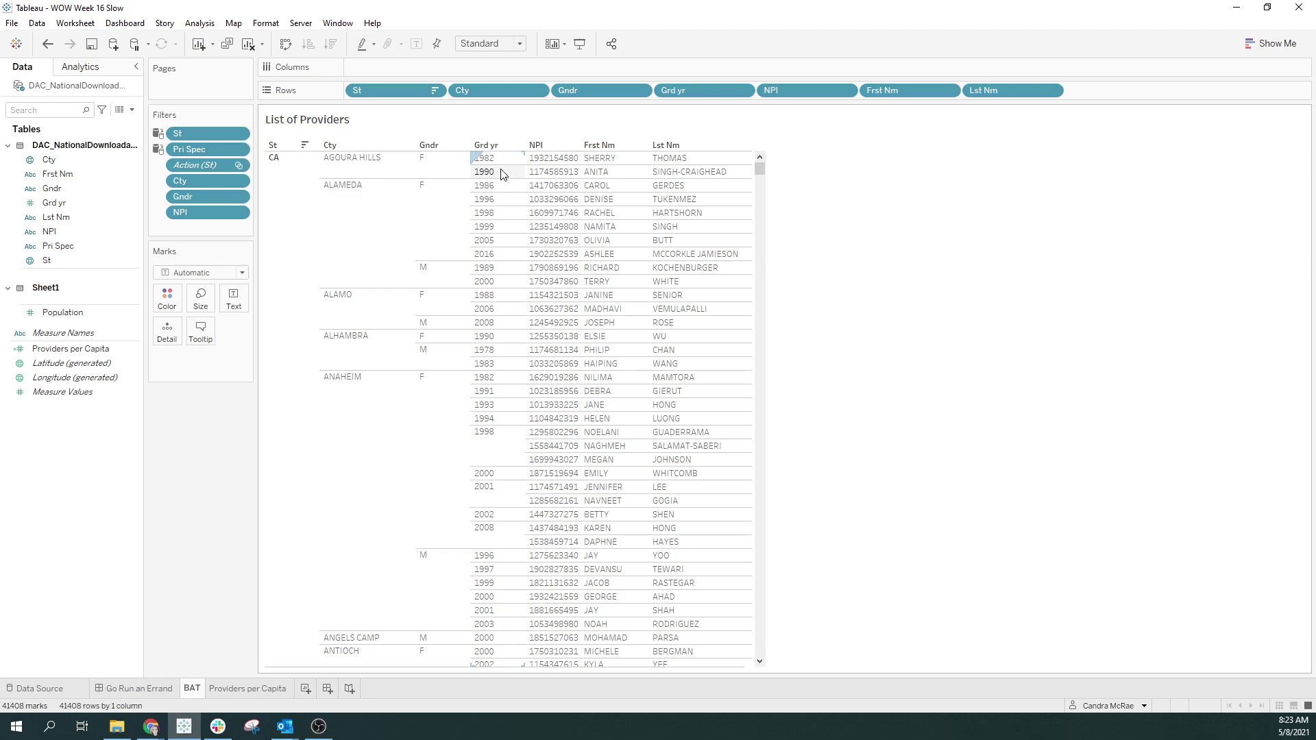
mouse_move(760, 166)
mouse_down()
mouse_move(759, 203)
mouse_move(759, 169)
mouse_up()
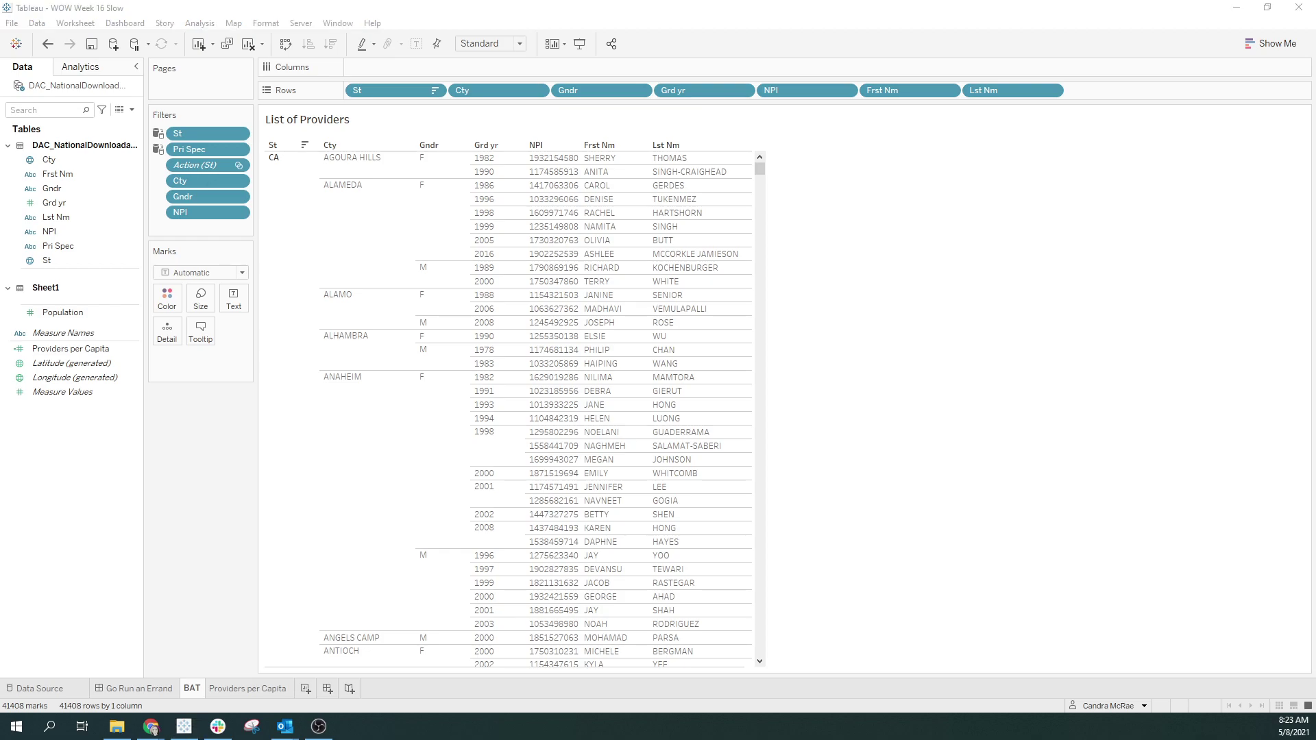
Step: Create a new parameter named Page Size
right_click(58, 436)
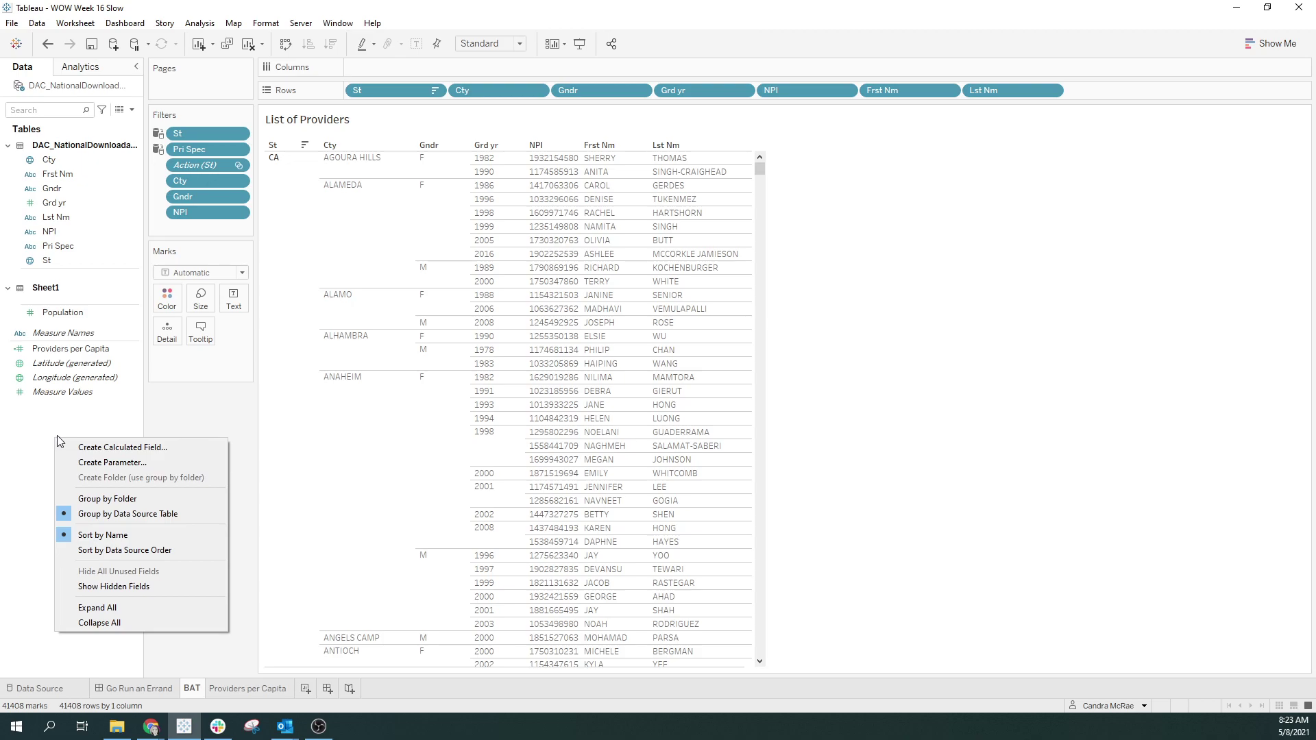
click(102, 462)
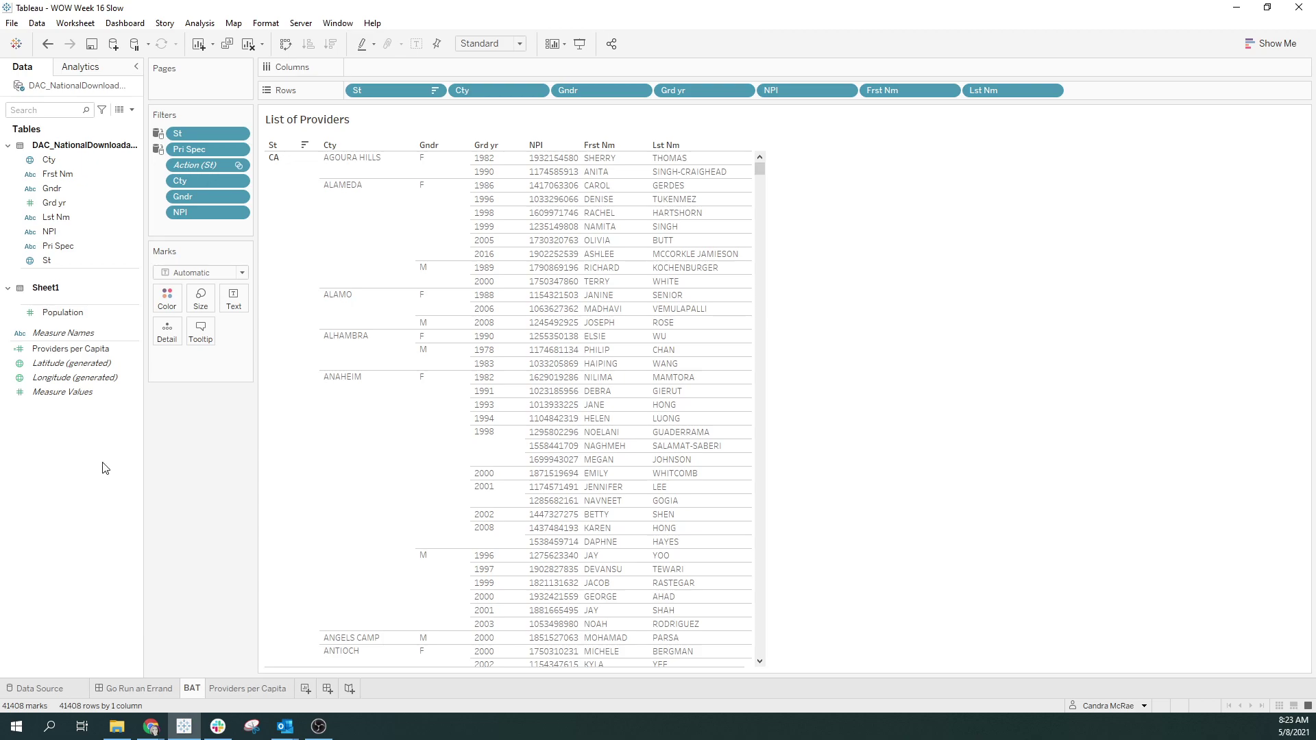
click(546, 198)
triple_click(547, 198)
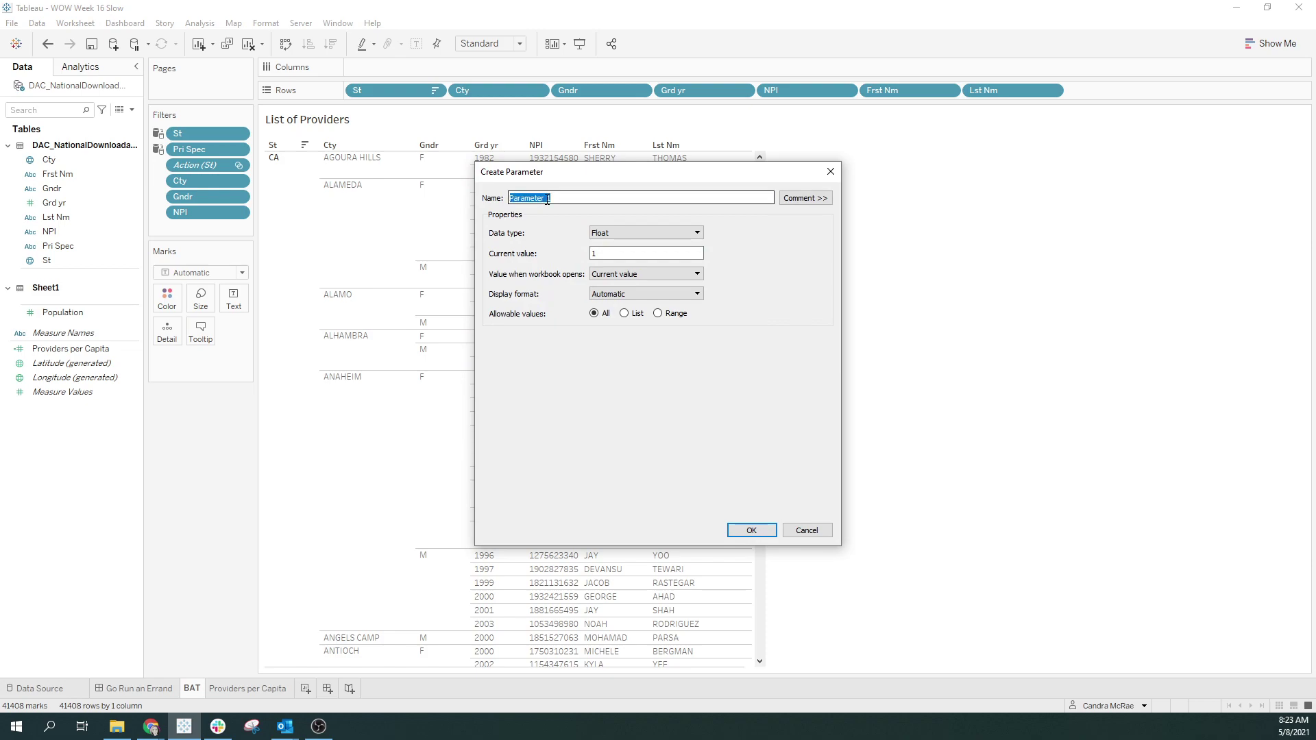
text(PA)
Step: Make Page Size an integer, current value 15, ranging 1 to 15 in steps of 5
click(625, 233)
click(624, 254)
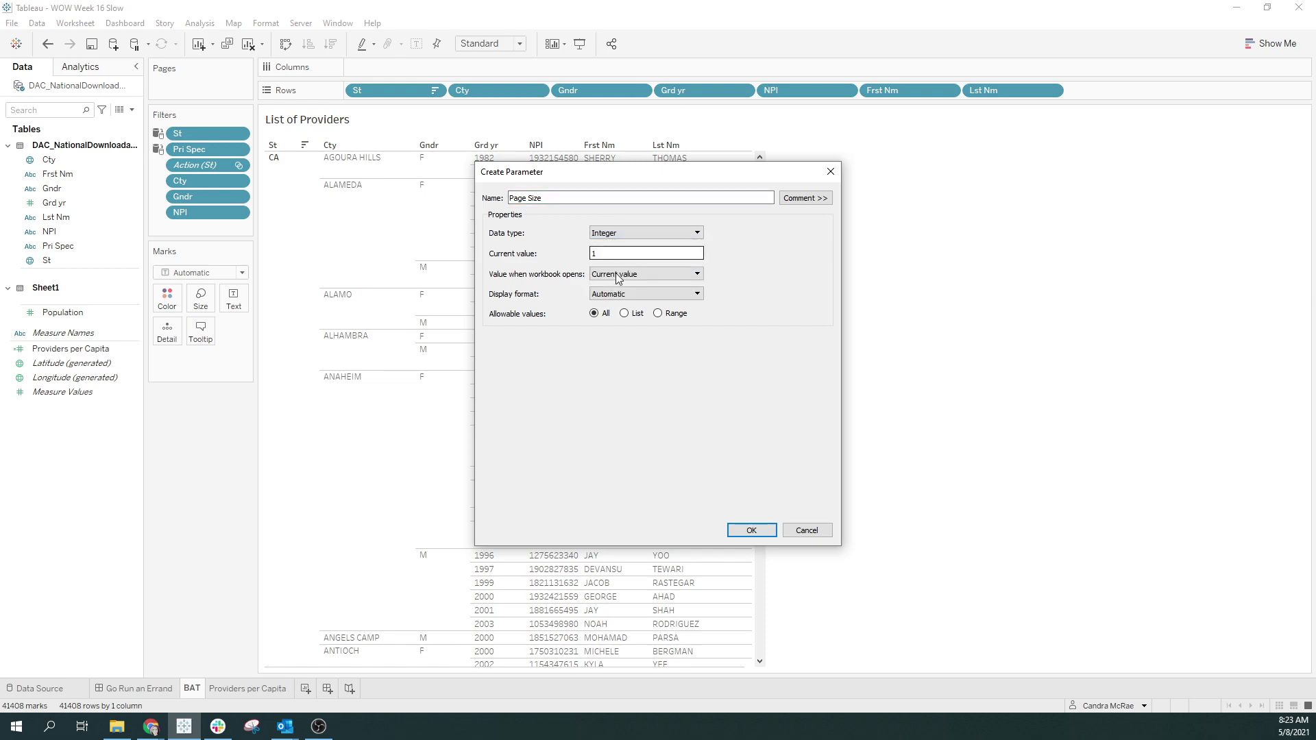
click(657, 314)
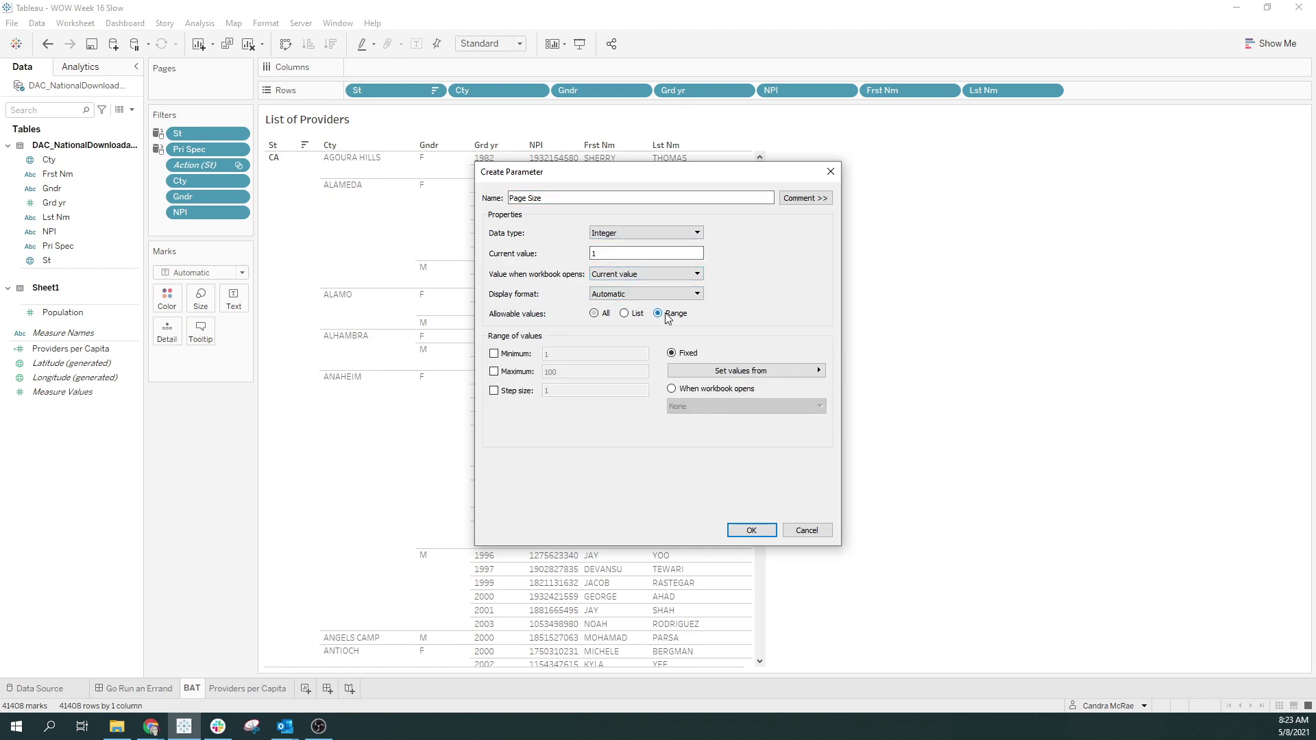
double_click(629, 249)
text(15)
click(494, 354)
click(494, 371)
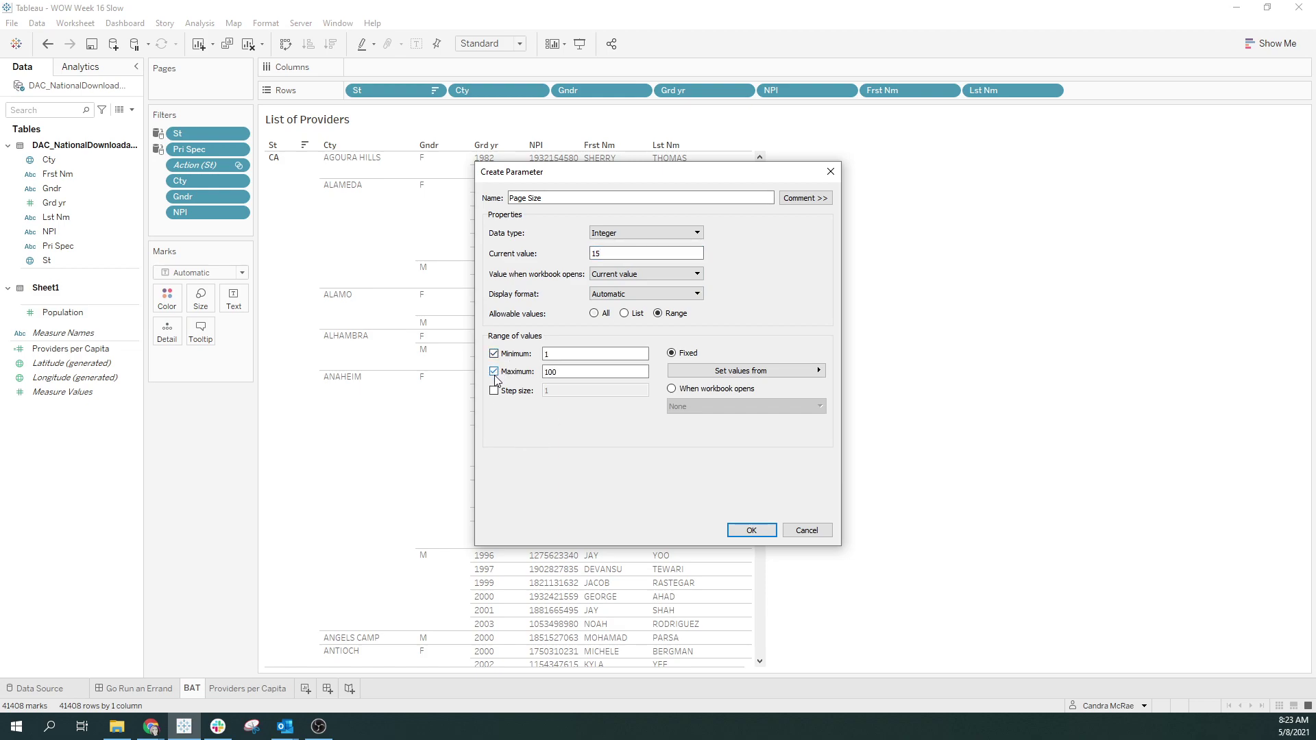
click(494, 391)
double_click(558, 370)
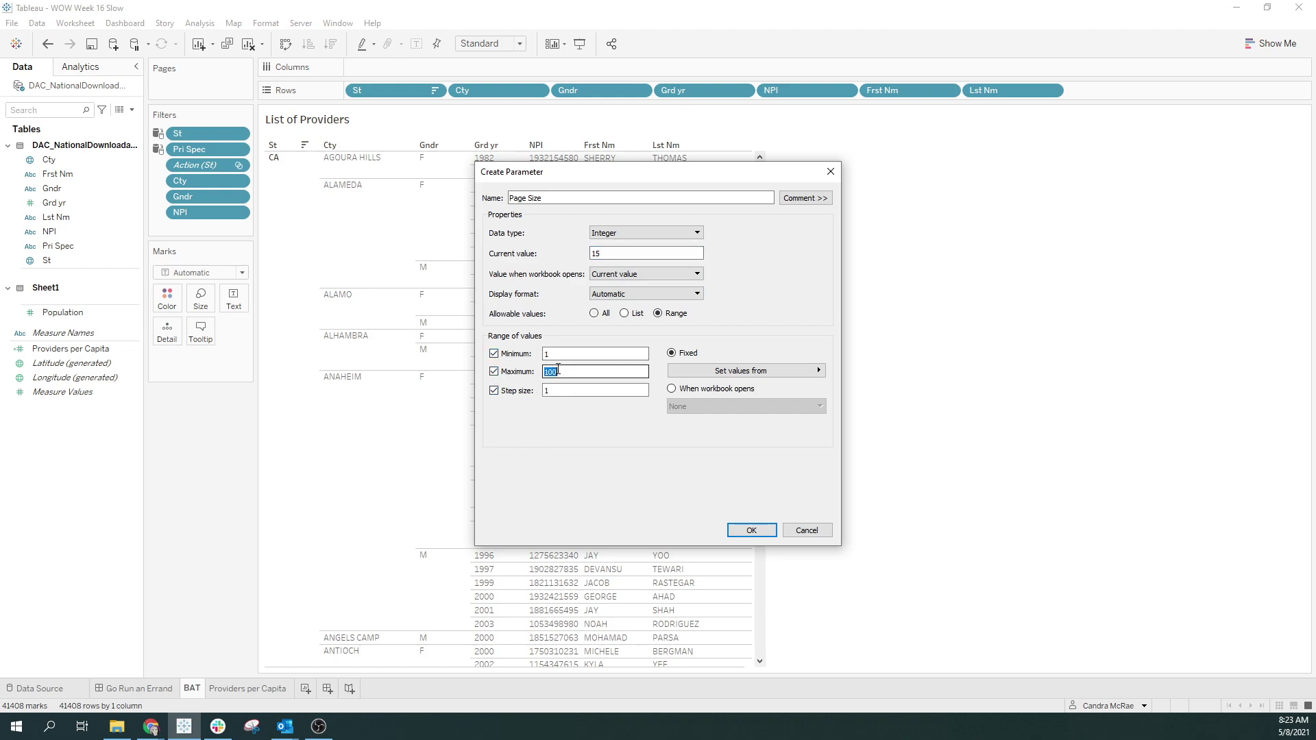
text(20)
text(5)
key(Tab)
click(754, 531)
Step: Create a calculated field named Index with the formula INDEX()-1
right_click(94, 446)
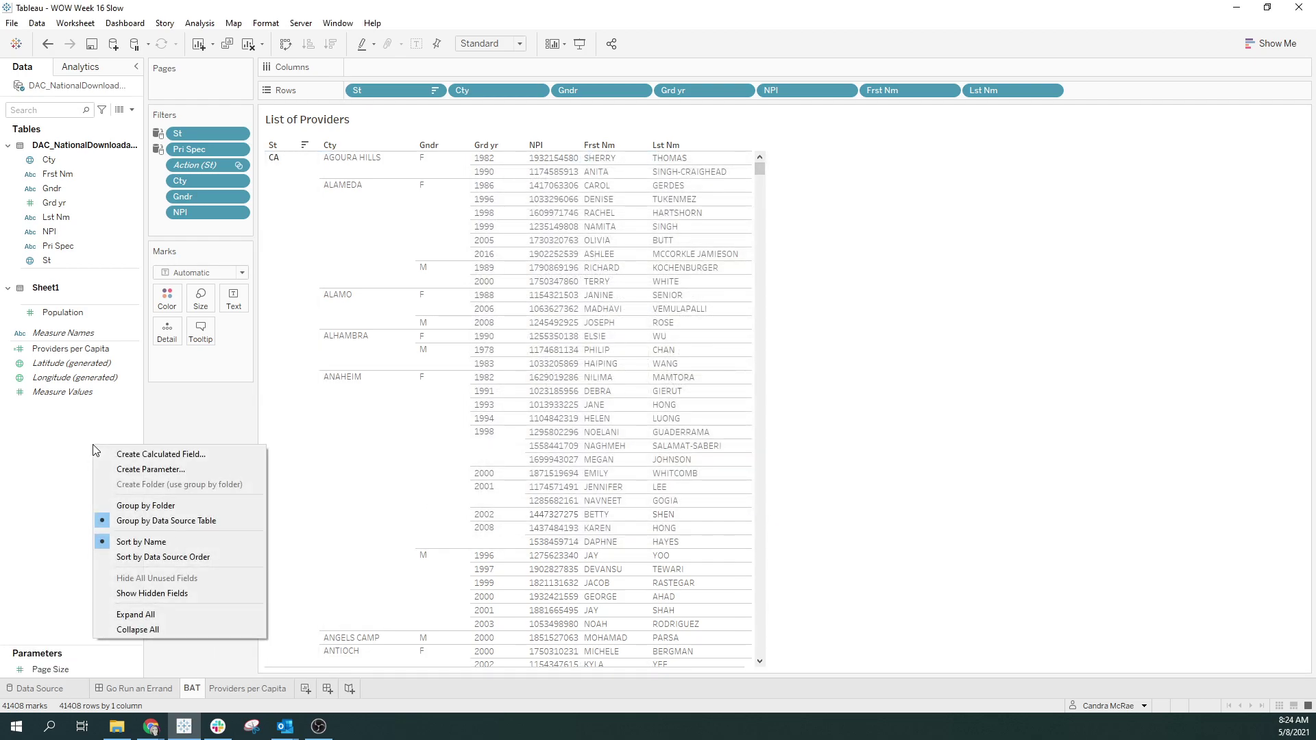
click(162, 454)
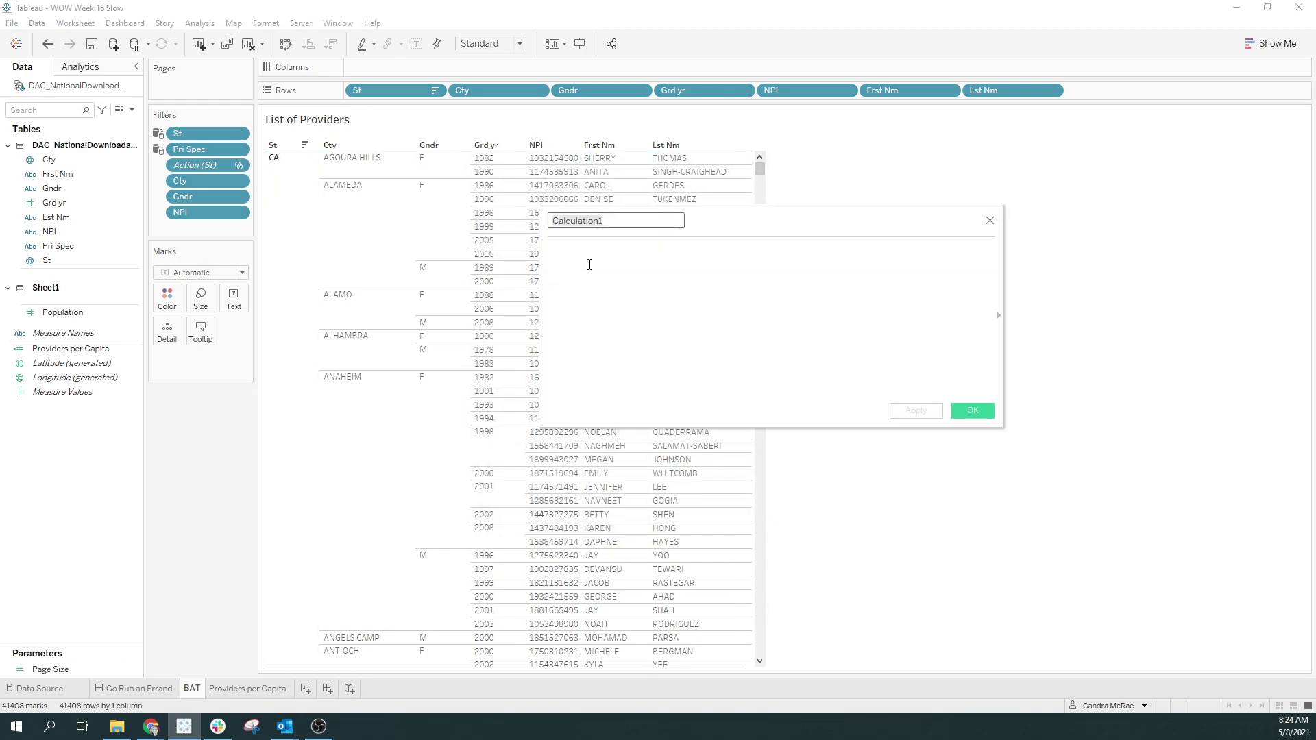
text(Index)
key(Tab)
text(ind)
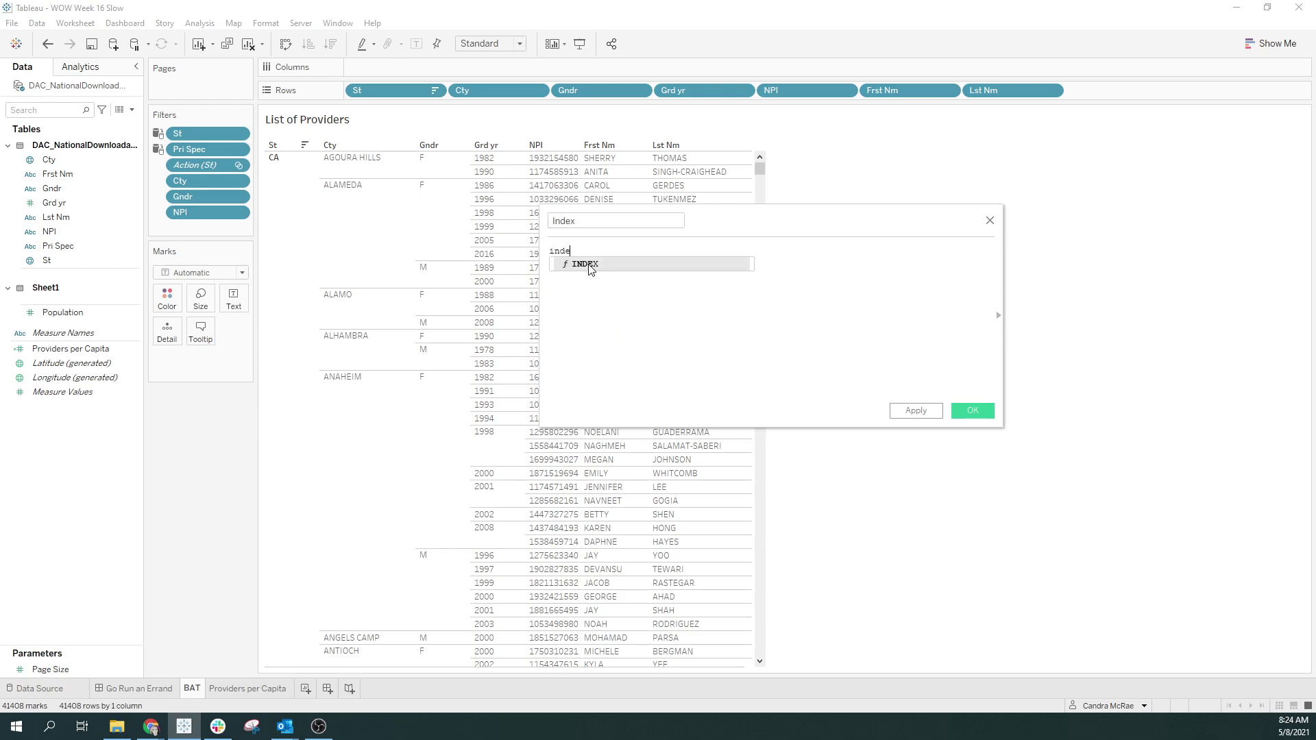
key(Return)
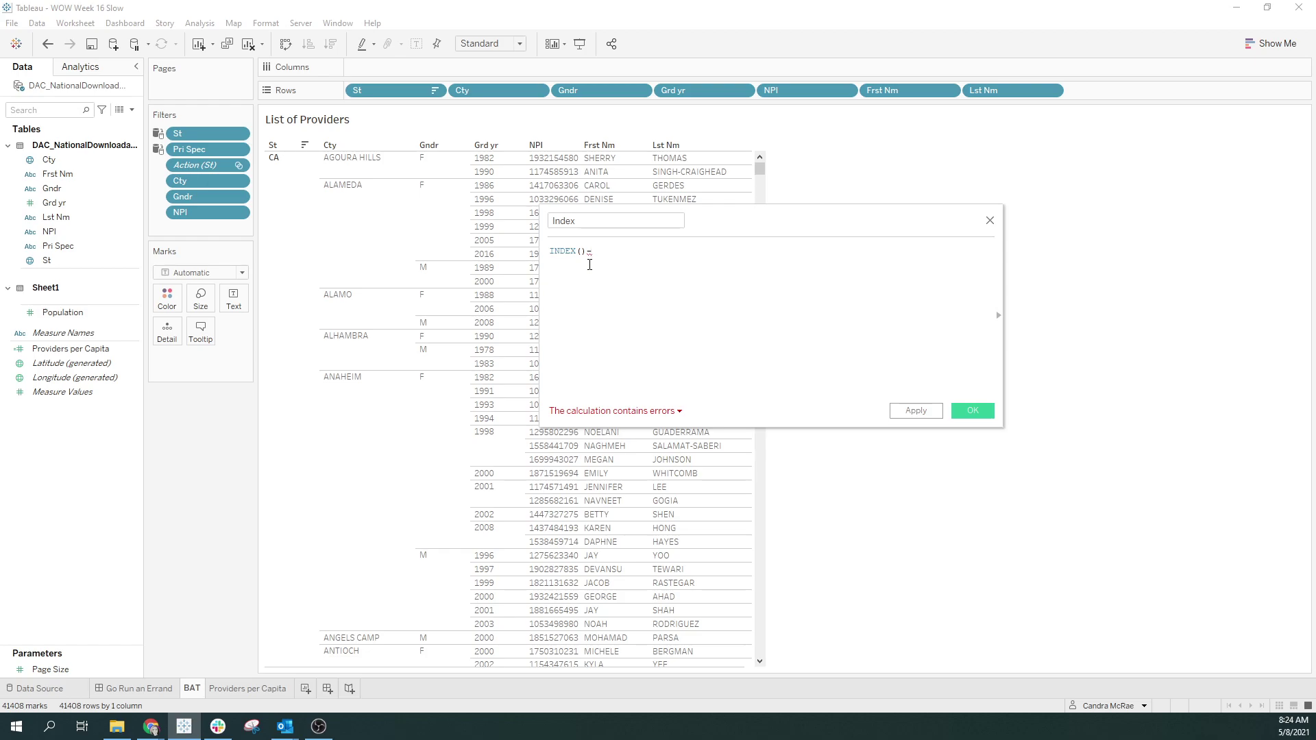
text(1)
click(972, 409)
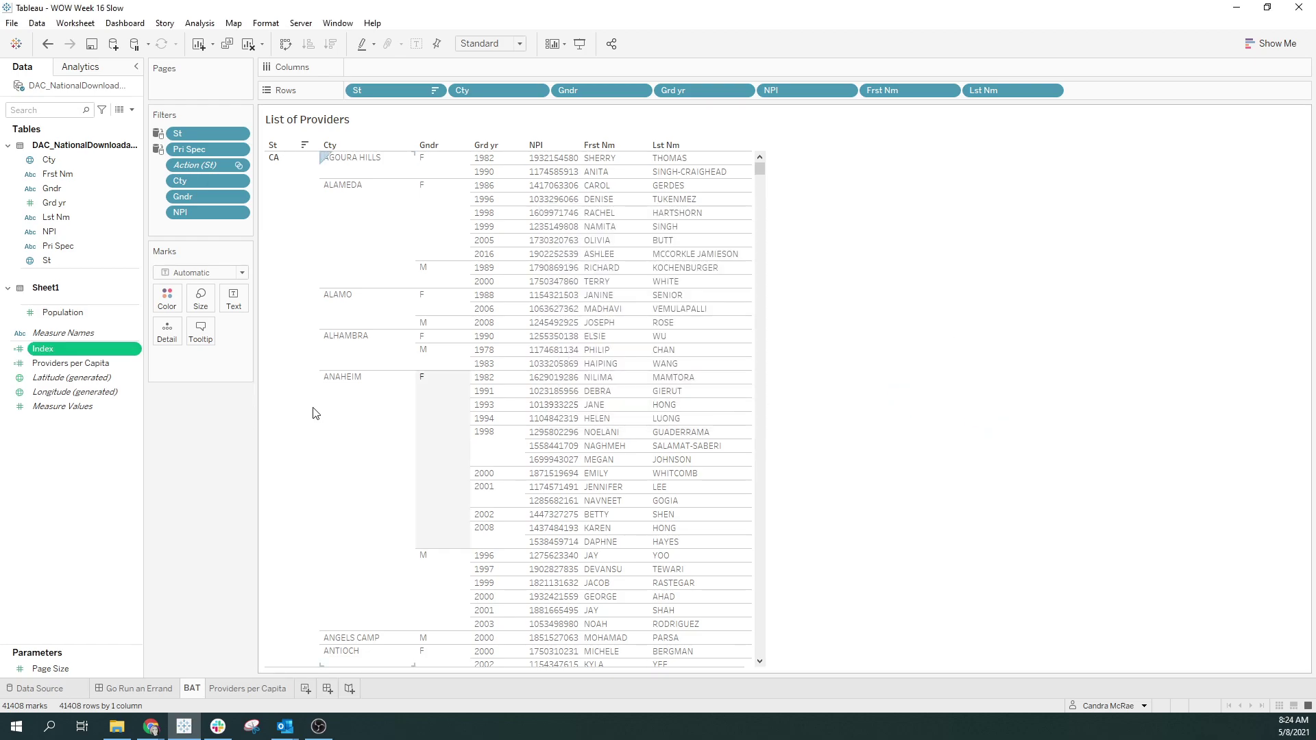
Step: Add a calculated field named Page # with the formula int([Index]/[Page Size])+1
right_click(84, 445)
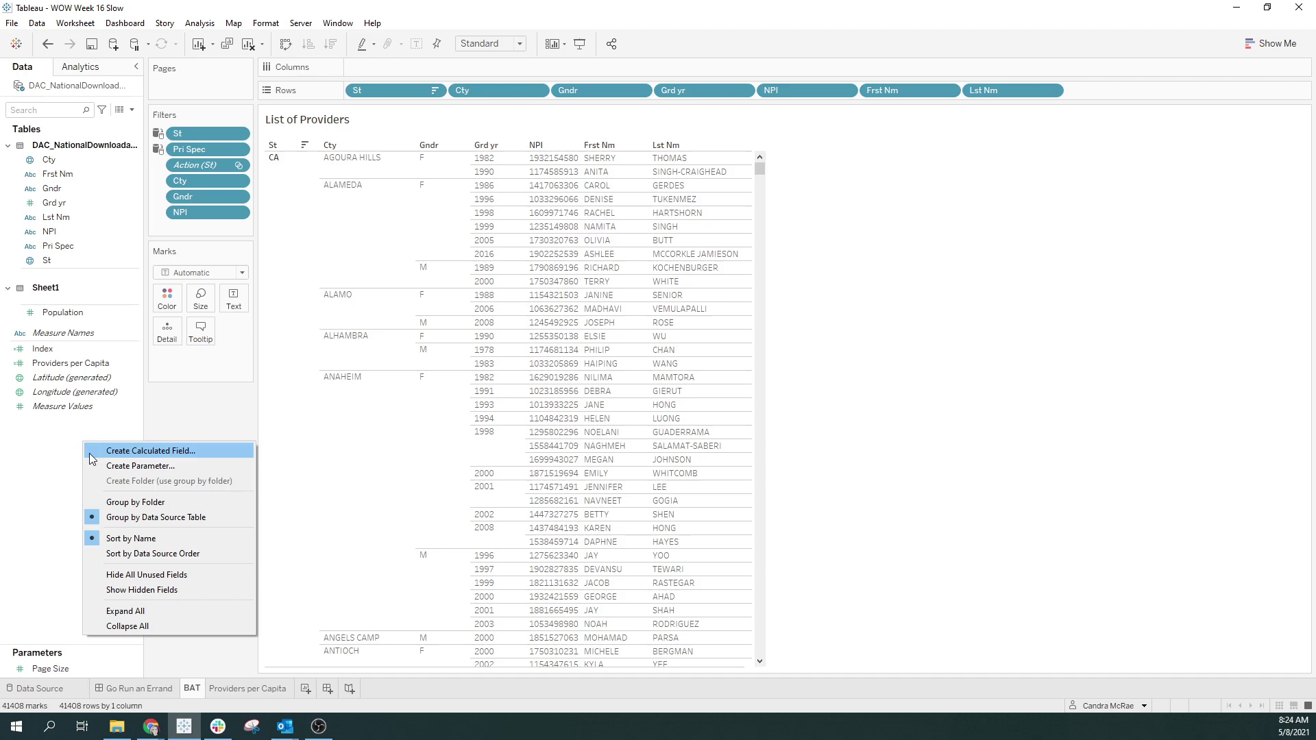
click(152, 452)
text(Page #)
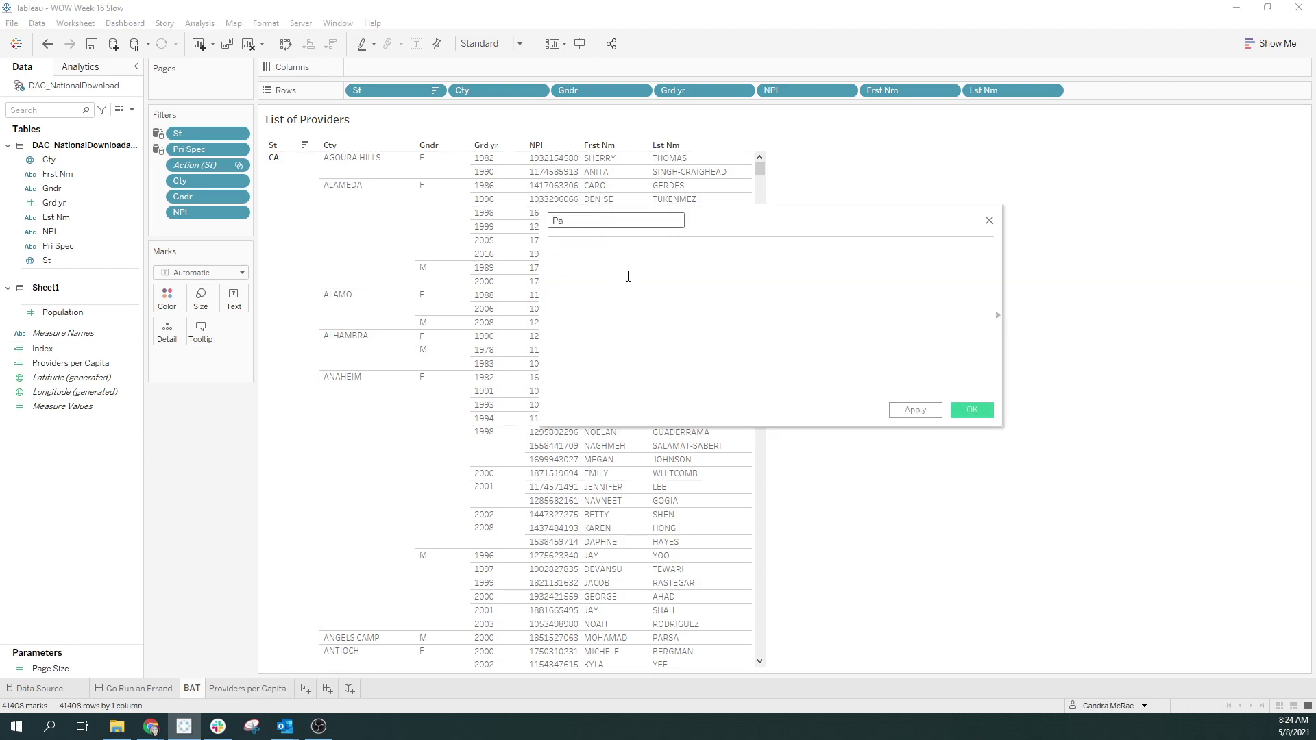
click(628, 276)
text(inde)
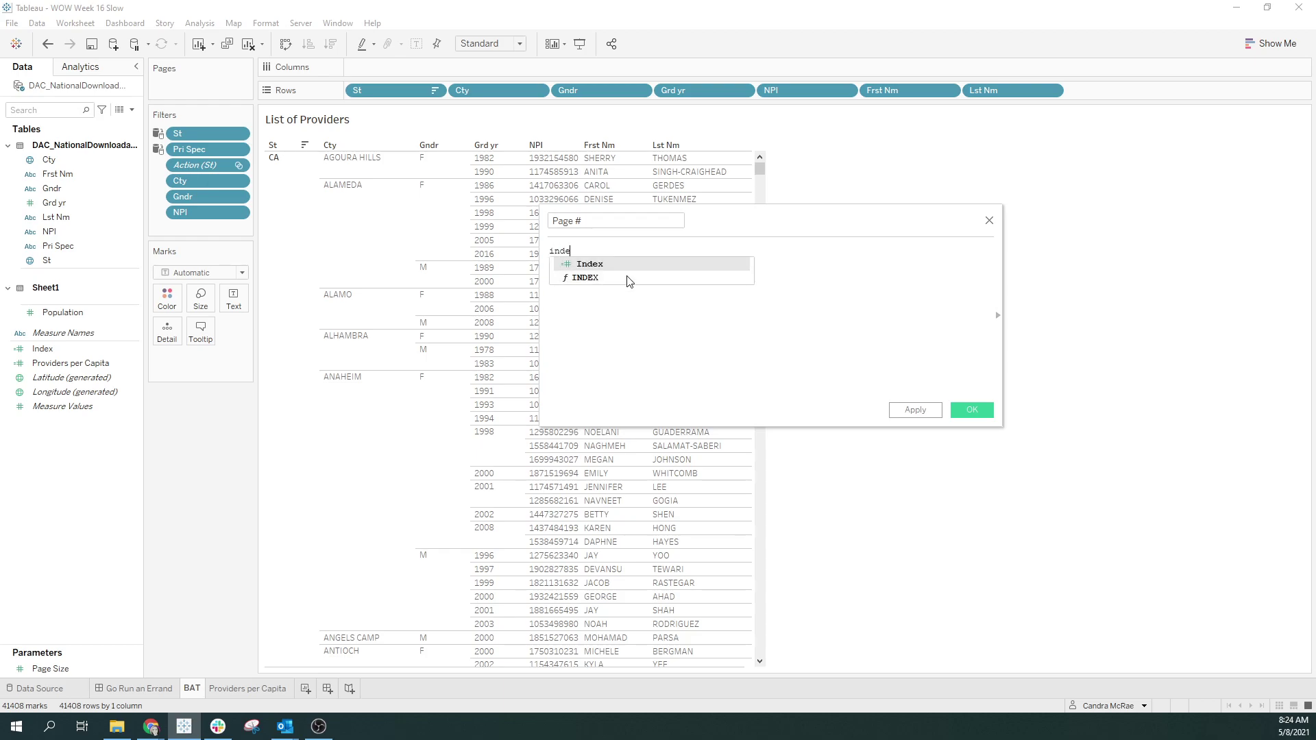
key(Return)
text(/page)
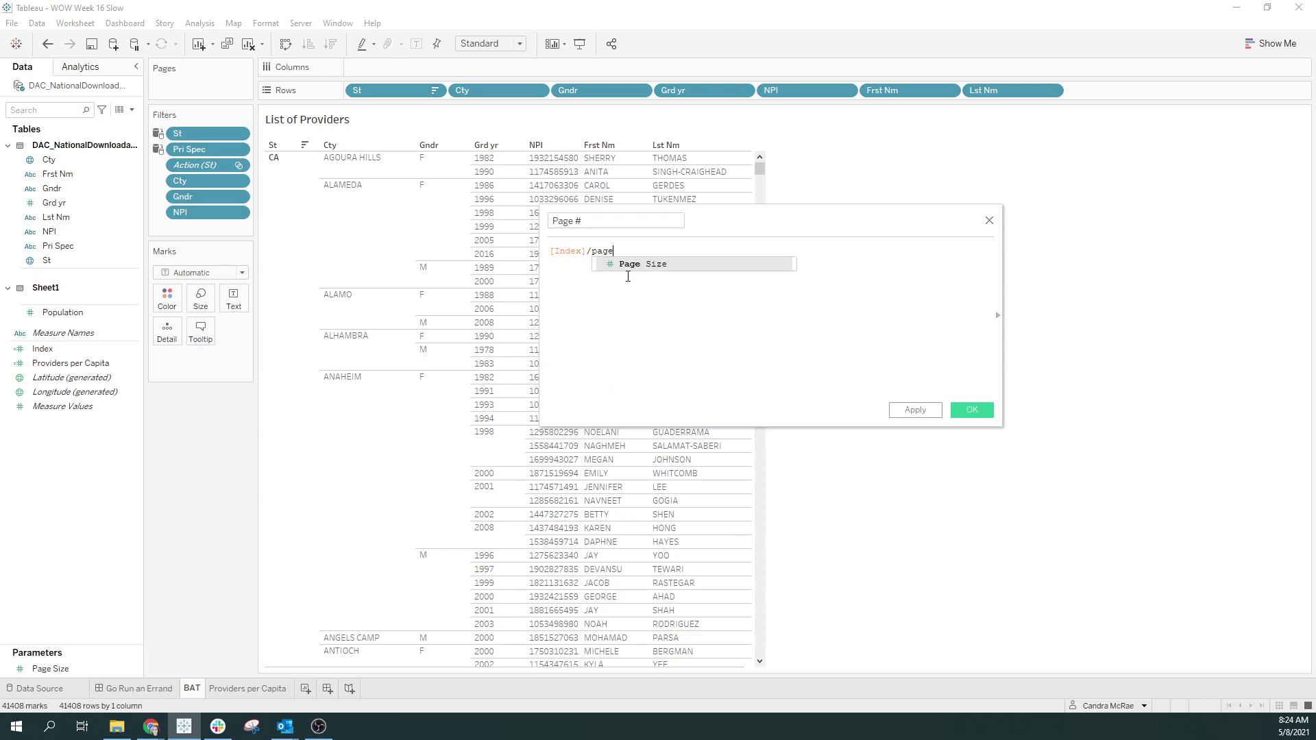
key(Return)
text())
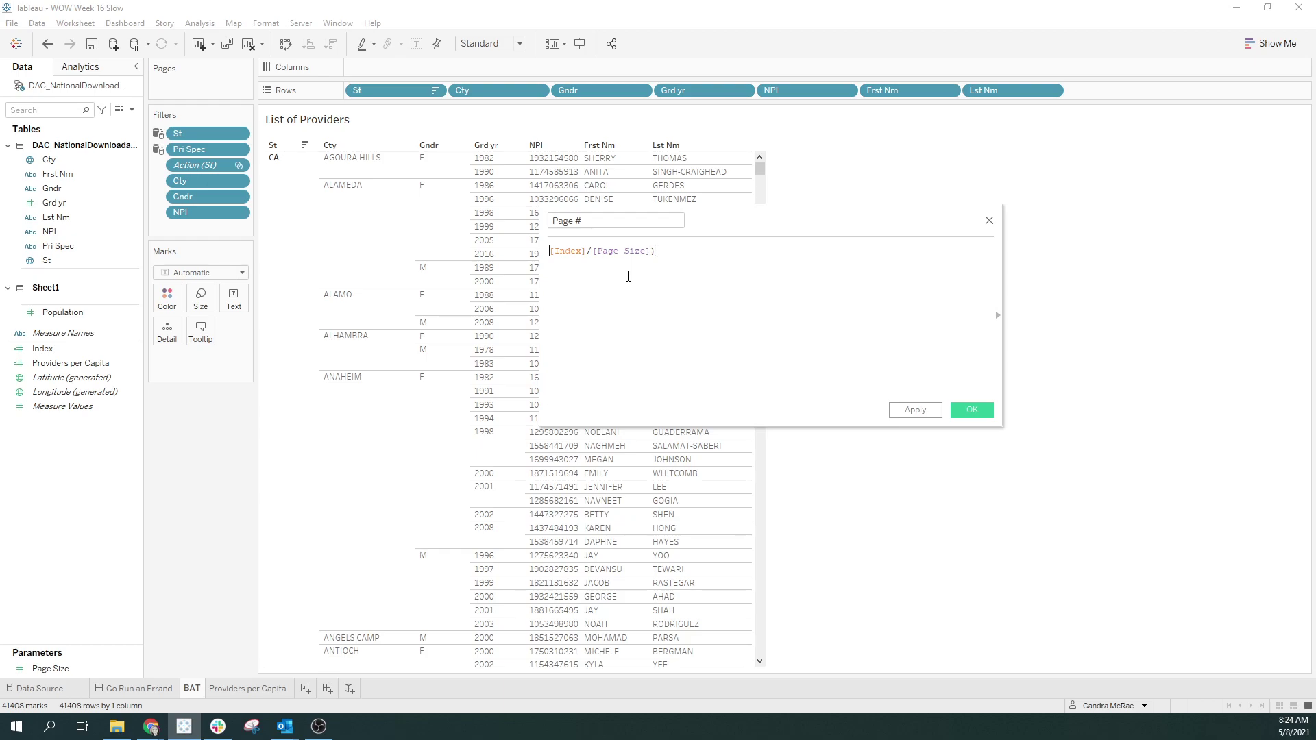
text(()
text(int)
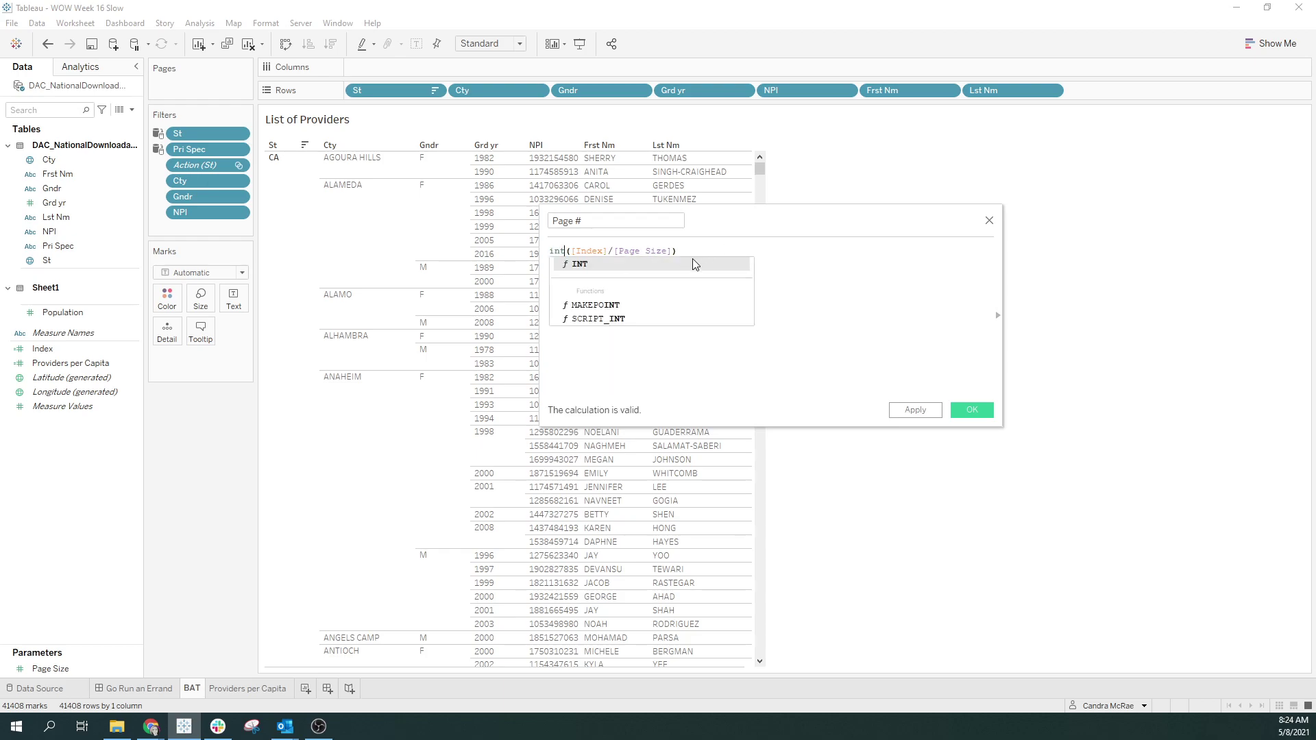
click(693, 251)
text(+1)
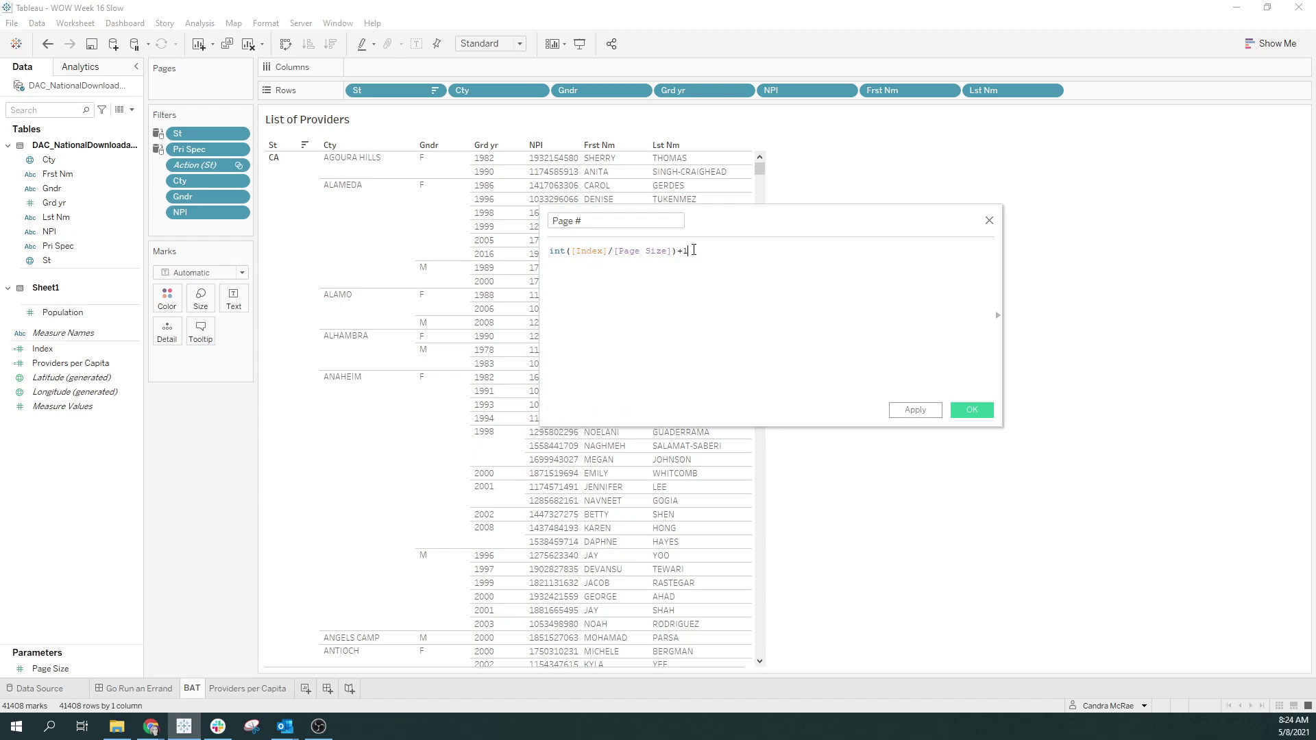
click(971, 409)
Step: Convert Page # to discrete, add it as the last Rows column, and compute it Table (down)
right_click(94, 367)
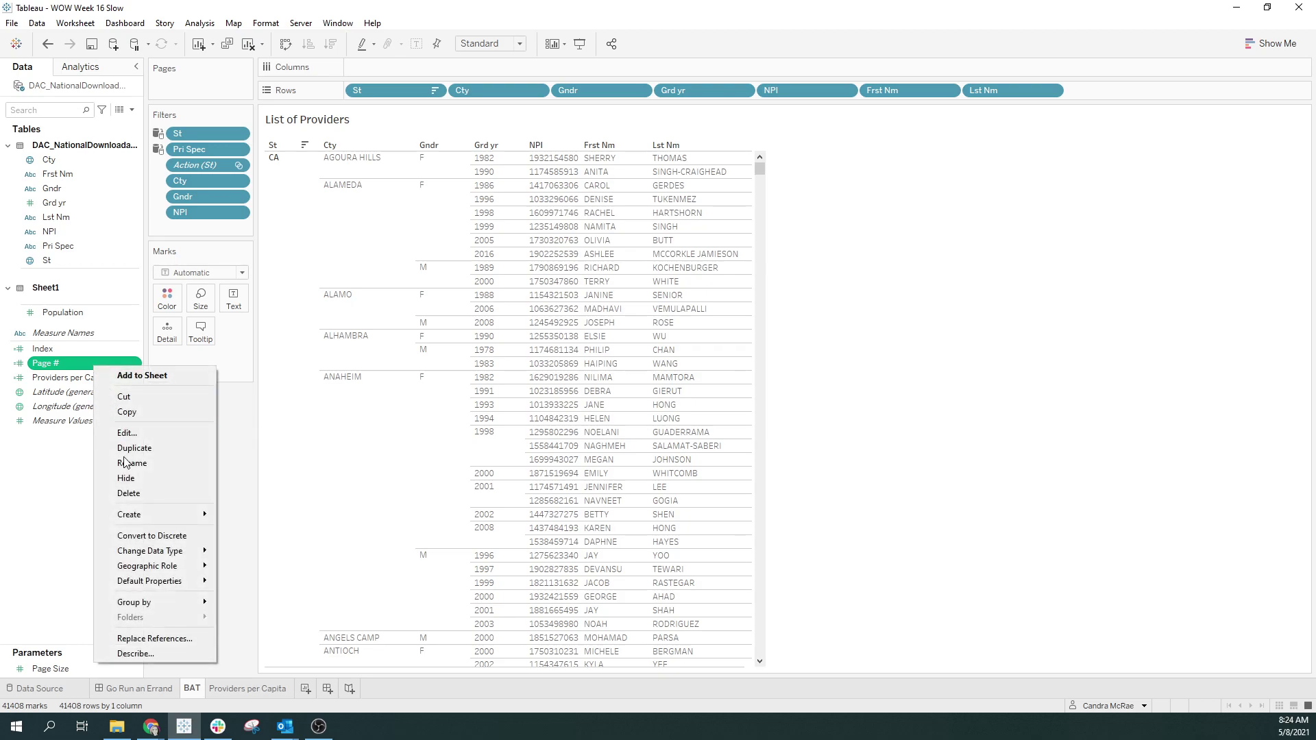
click(163, 538)
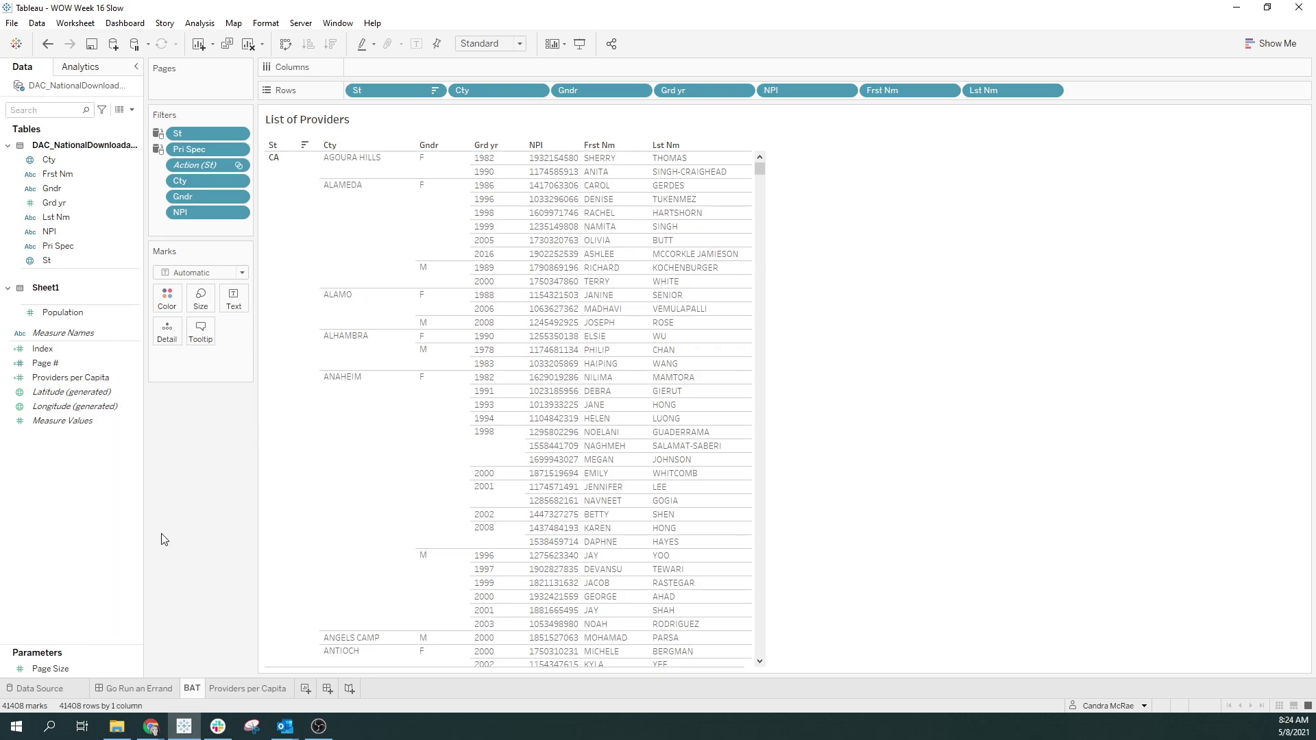
drag(48, 362, 1096, 100)
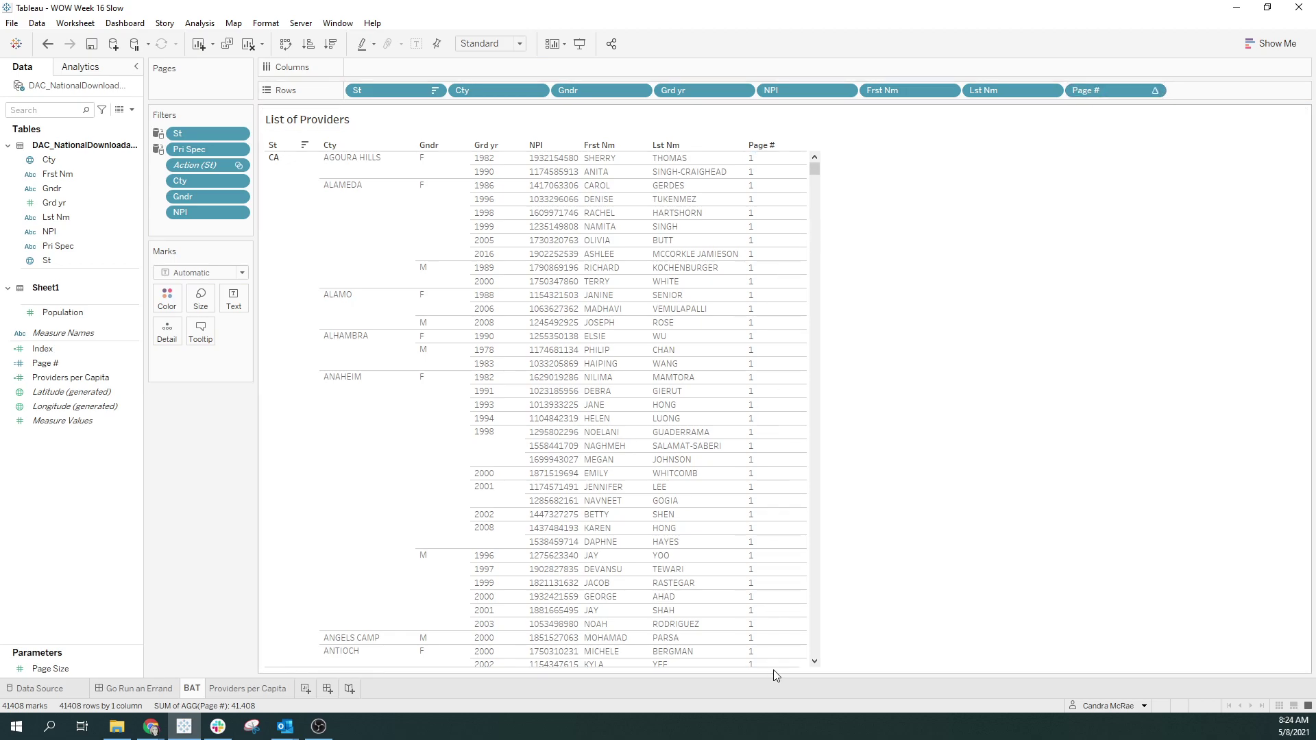
click(1154, 90)
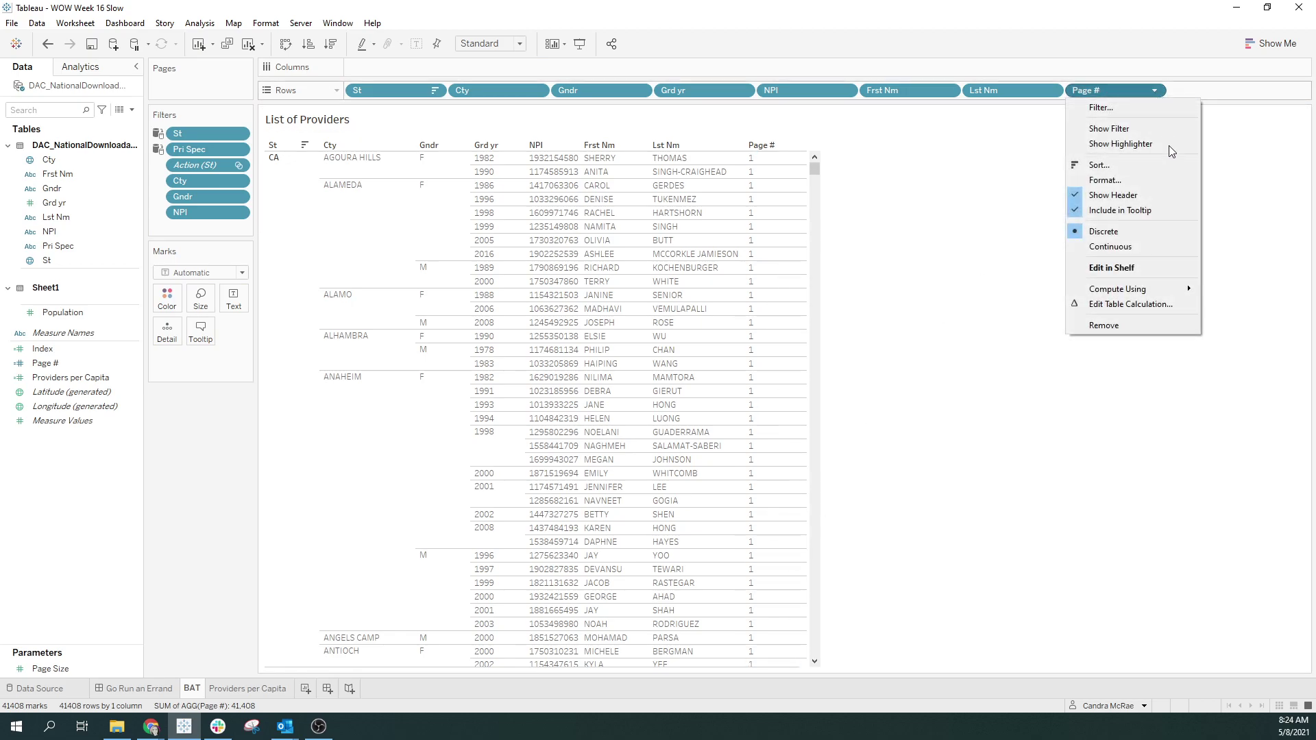
mouse_move(1173, 293)
click(1028, 292)
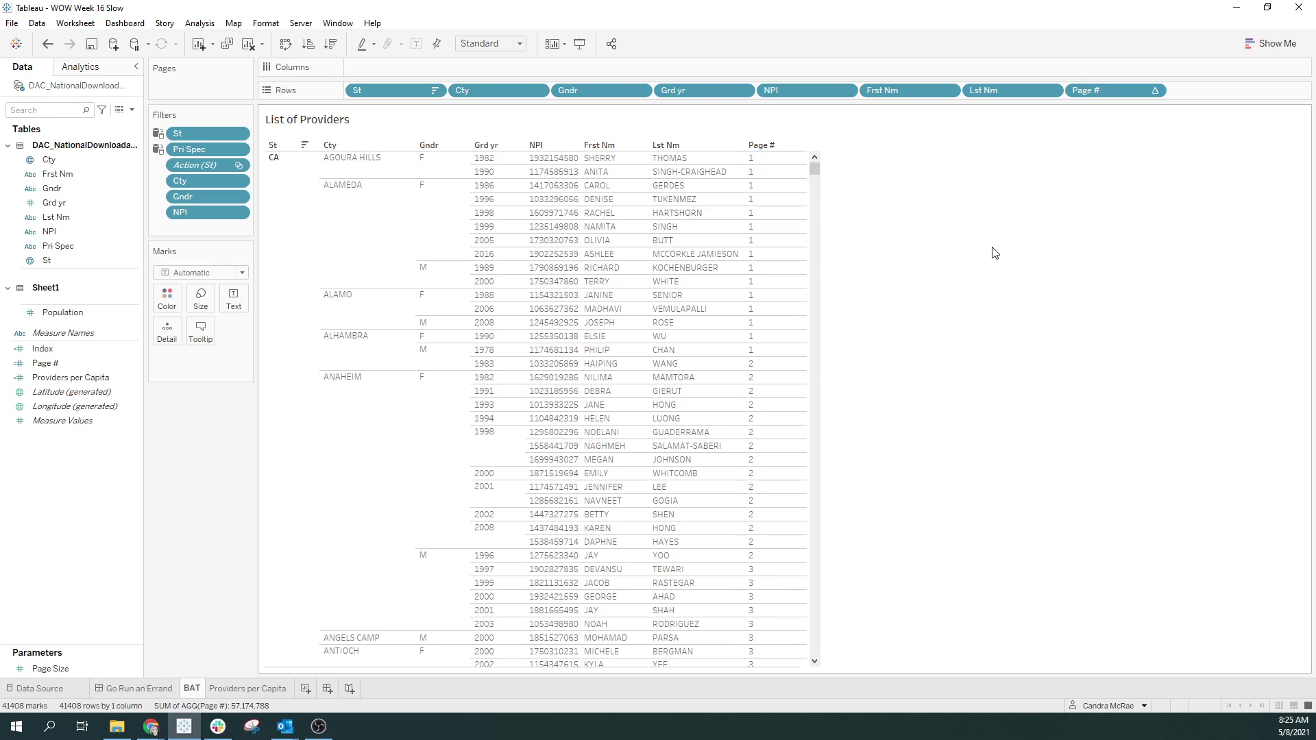
Step: Filter Page # to keep only page 1, then remove the Page # pill from Rows
right_click(1108, 92)
click(1134, 103)
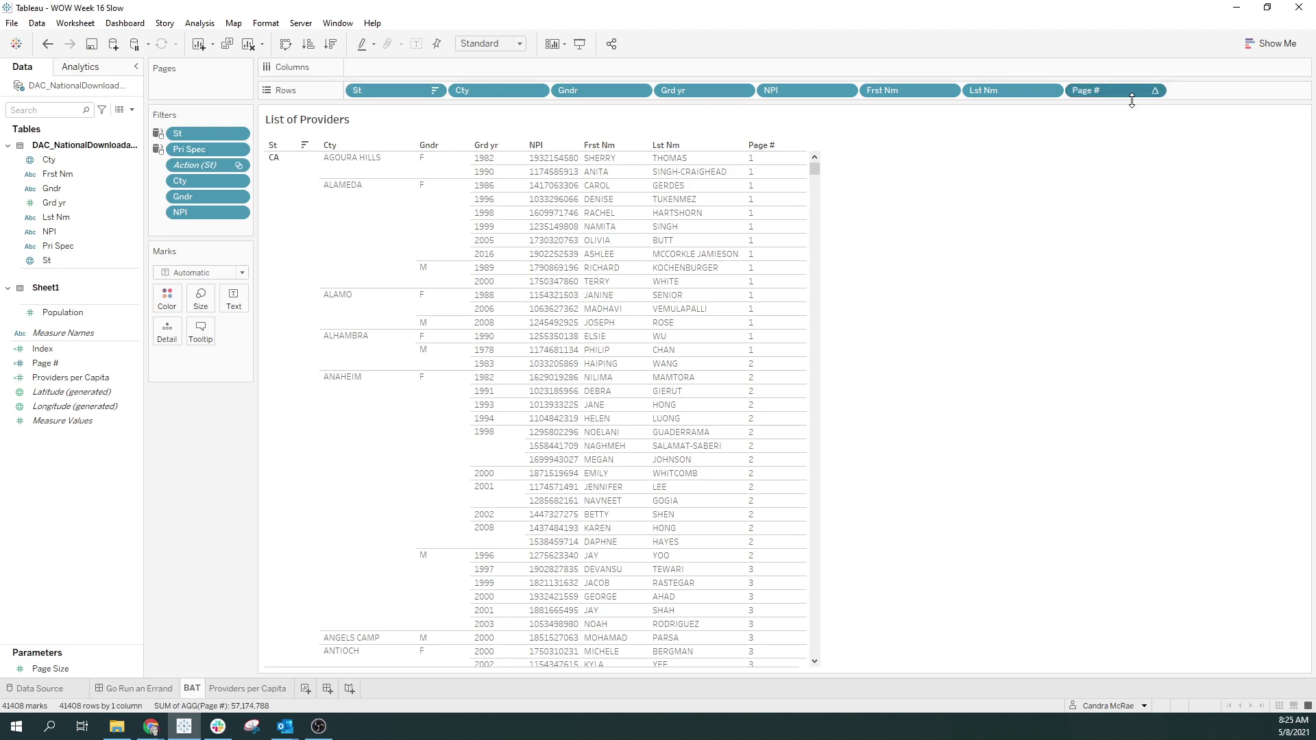
click(599, 406)
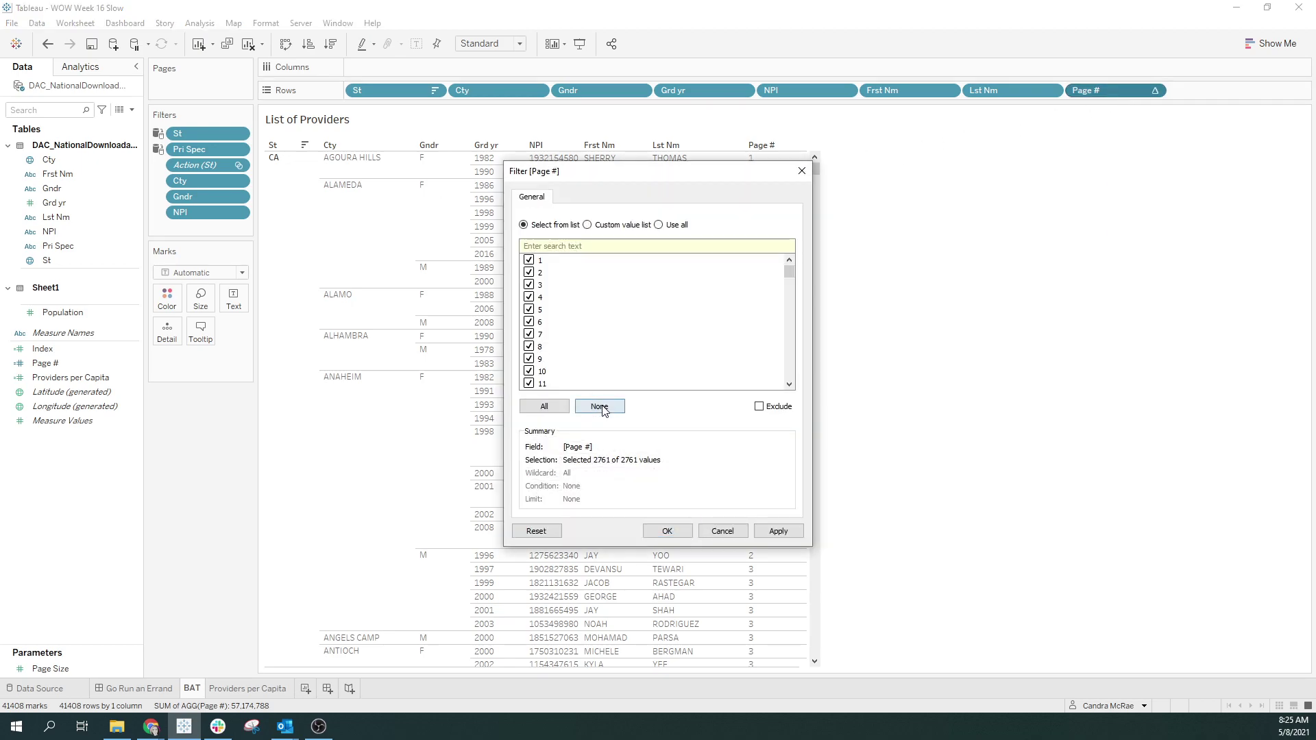
click(531, 261)
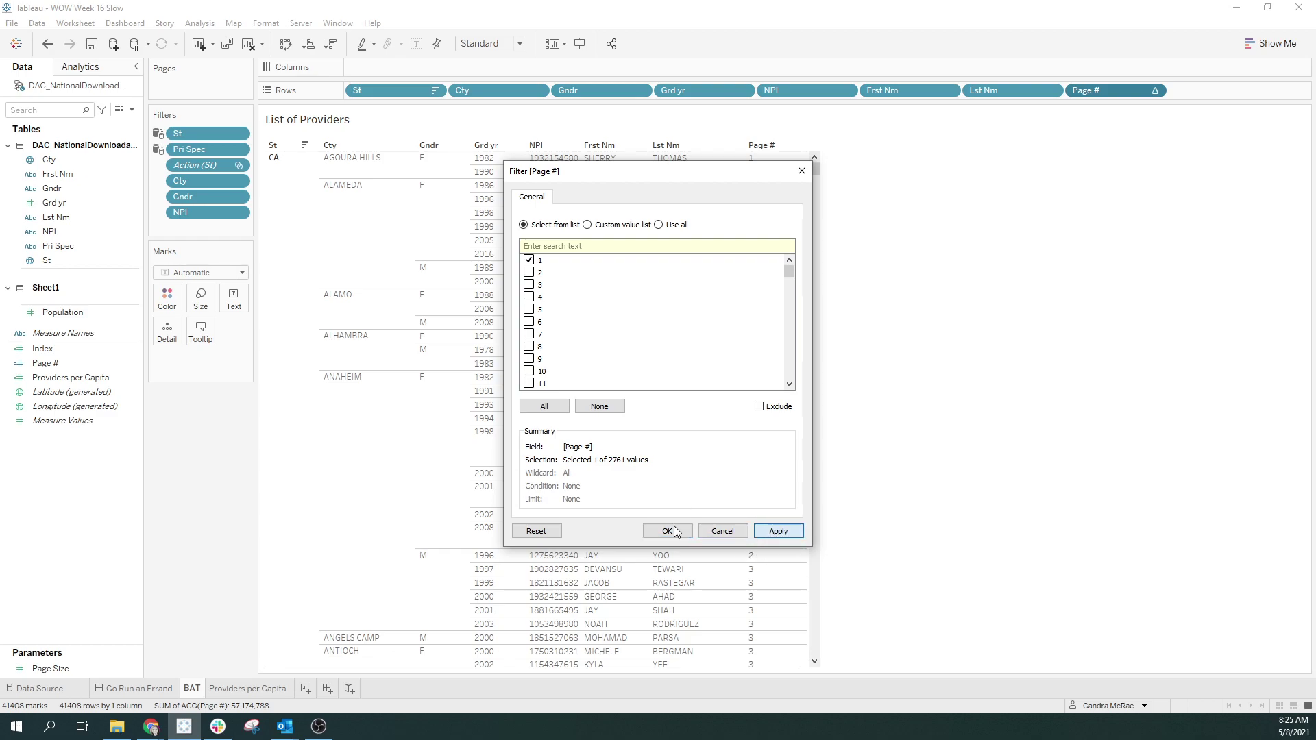
click(674, 531)
click(1155, 91)
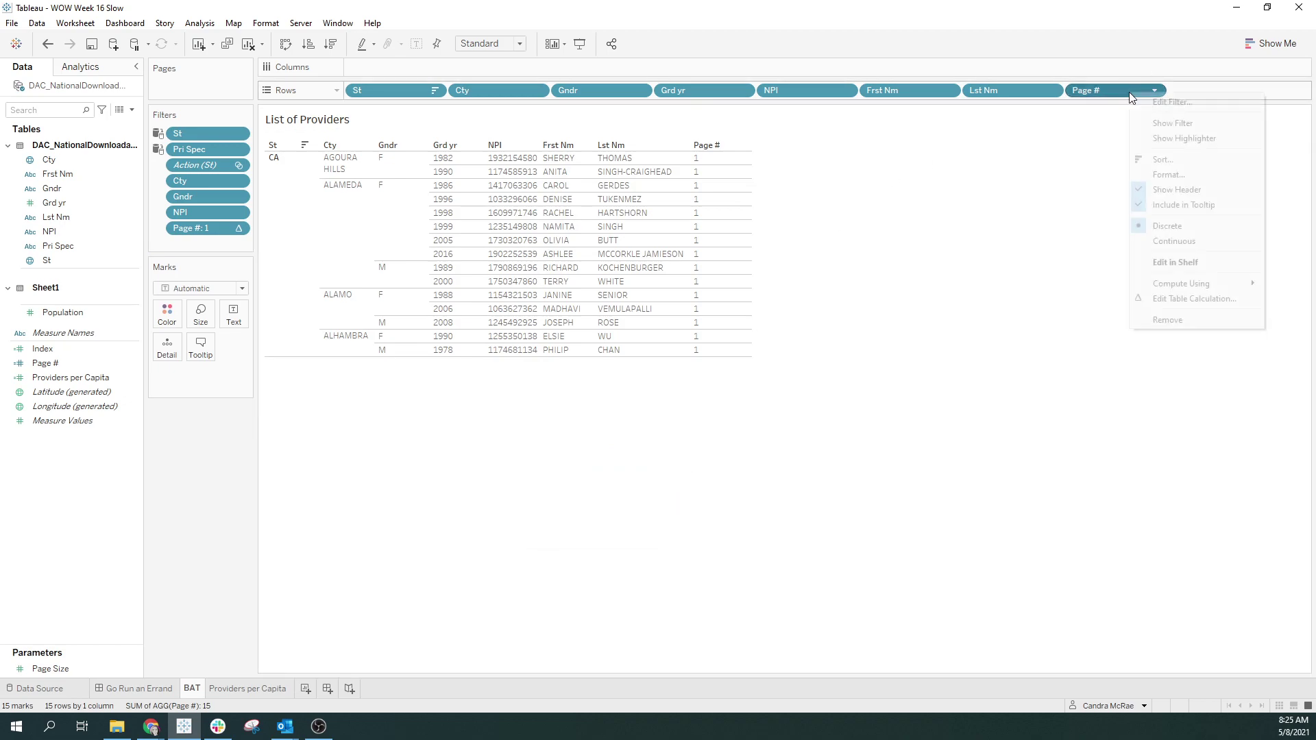
click(1164, 320)
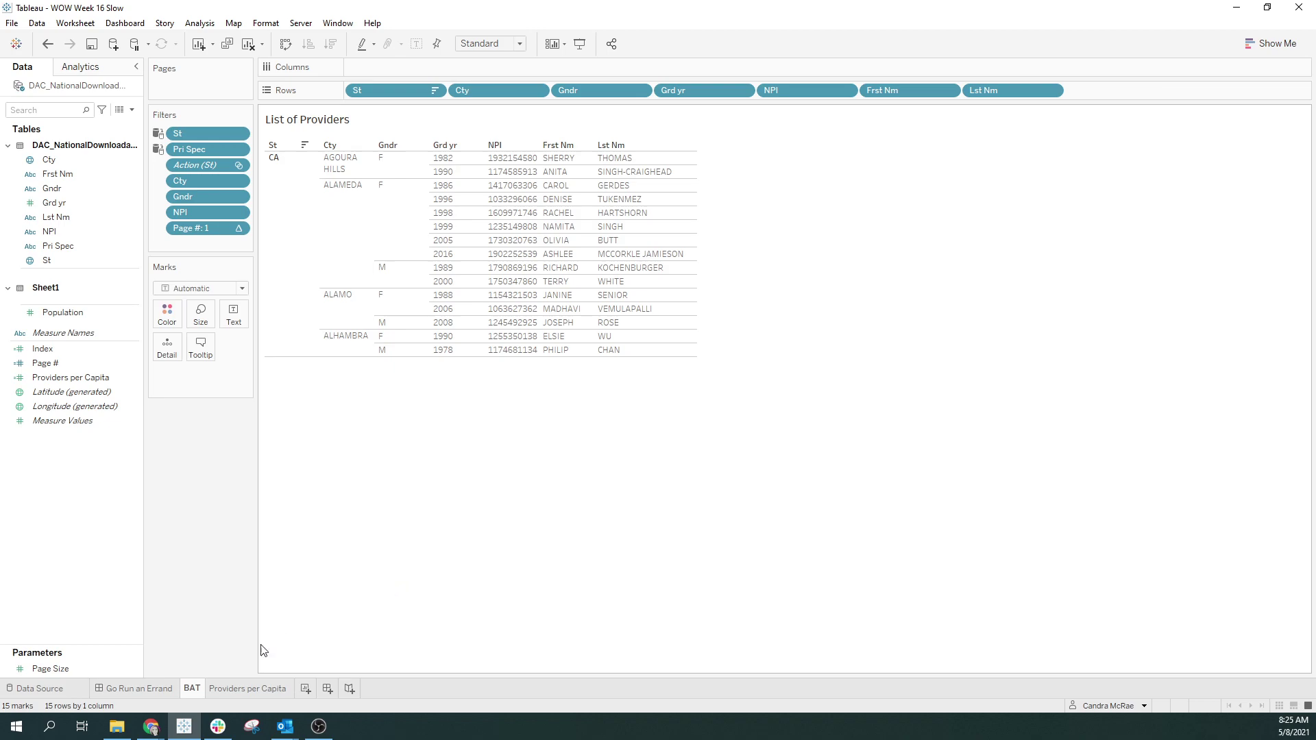
Step: On the Go Run an Errand dashboard, show the List of Providers sheet's Page # filter
click(154, 692)
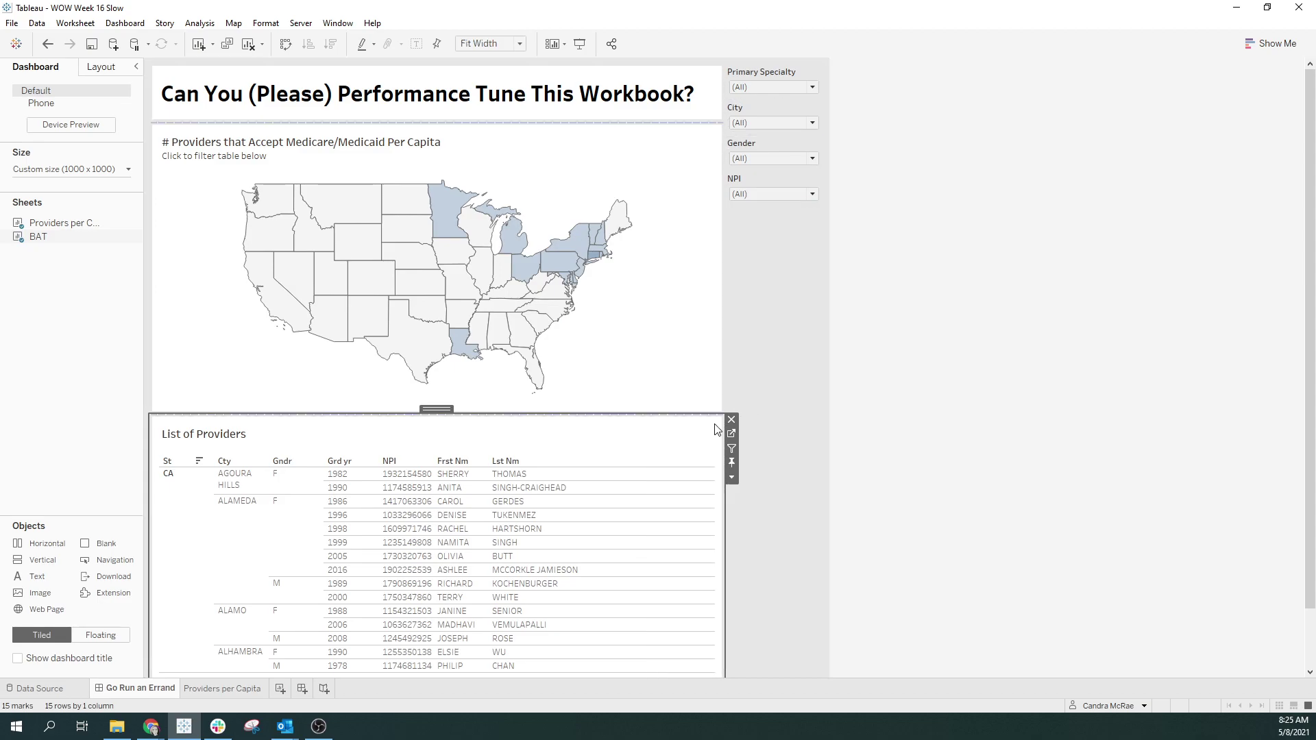
click(730, 477)
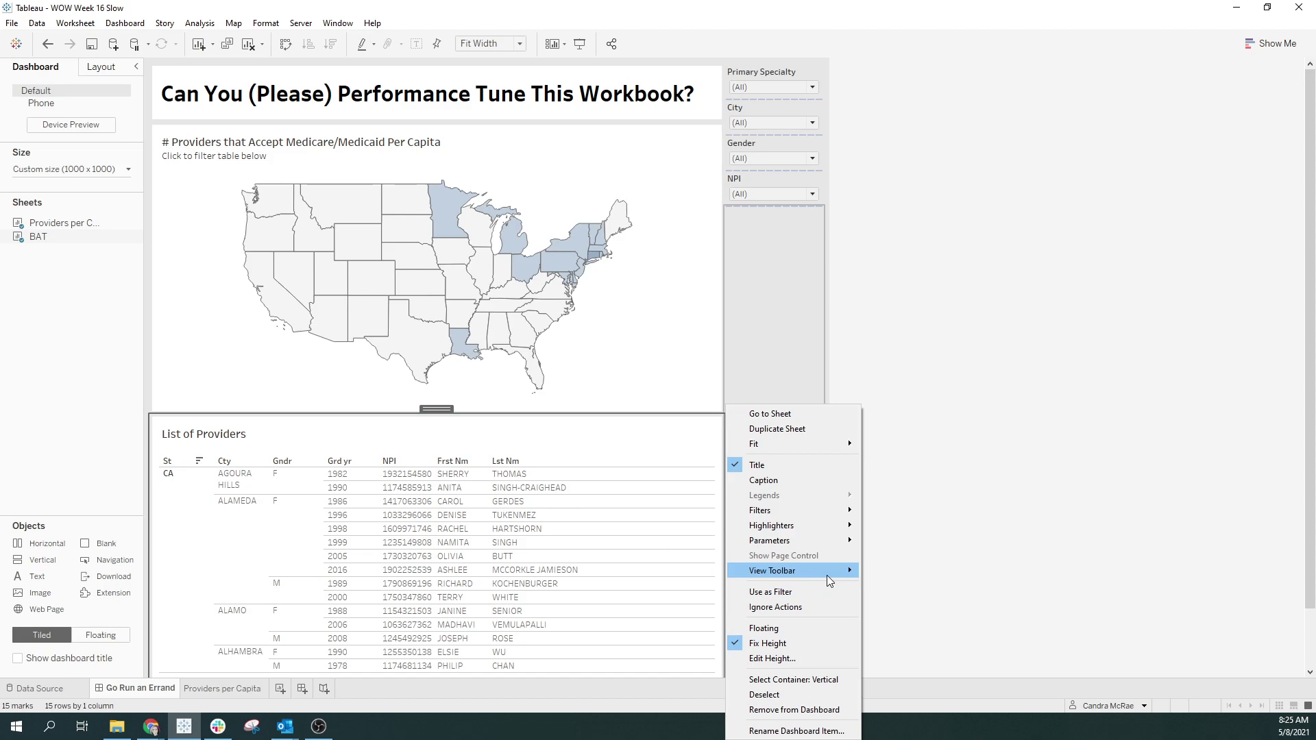
mouse_move(833, 513)
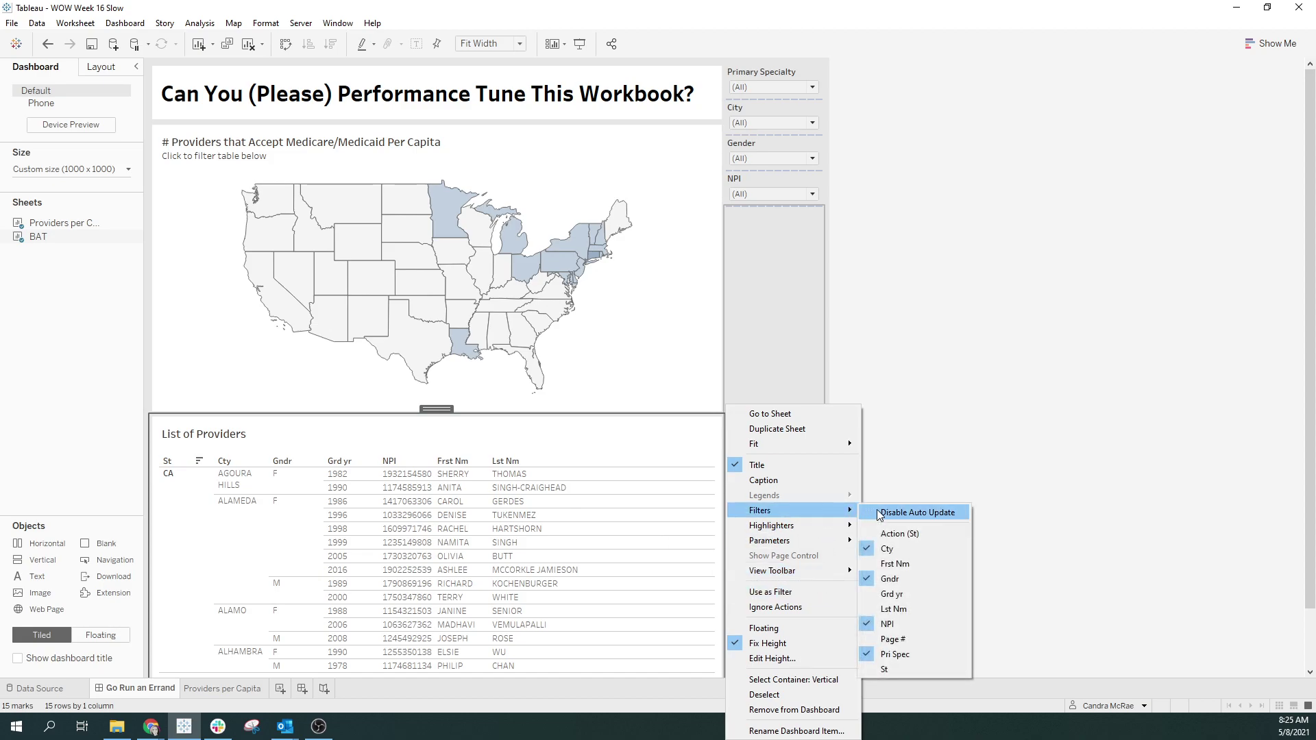
click(895, 640)
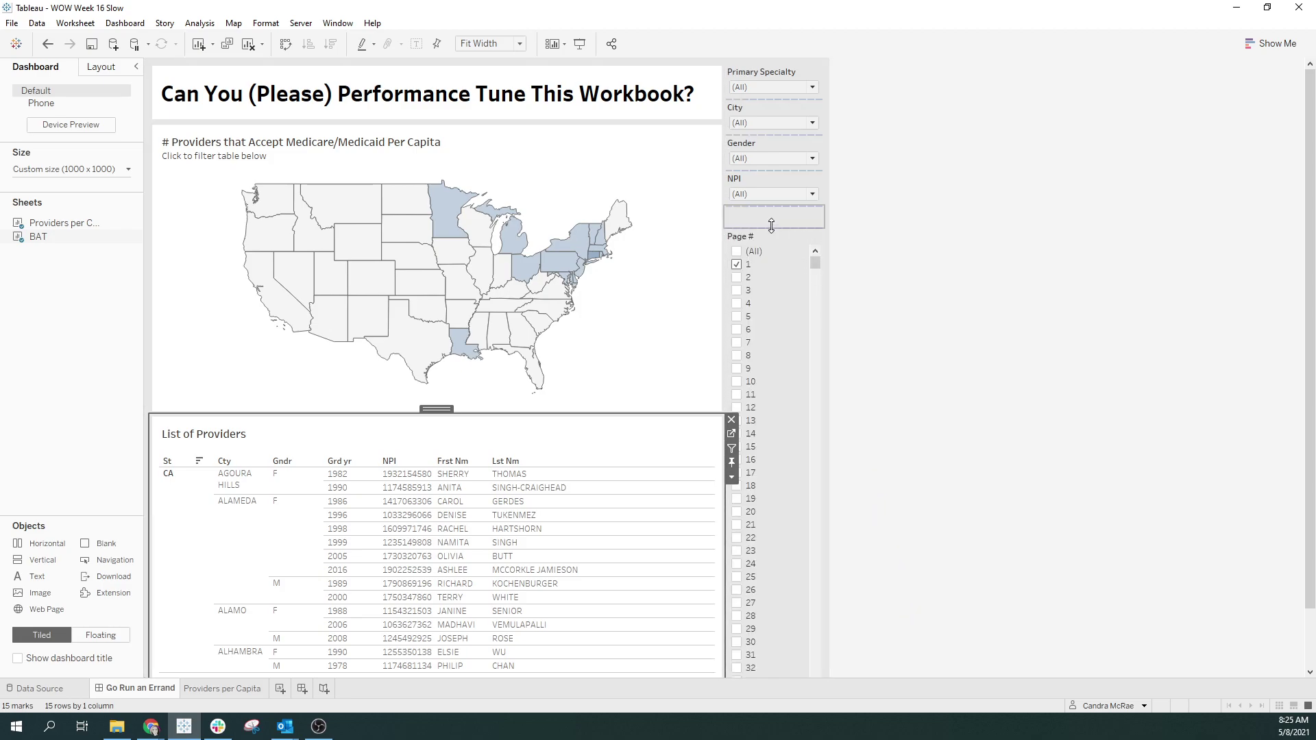
Step: Make the Page # filter a Single Value (slider) and place it beneath the List of Providers
click(771, 237)
click(830, 248)
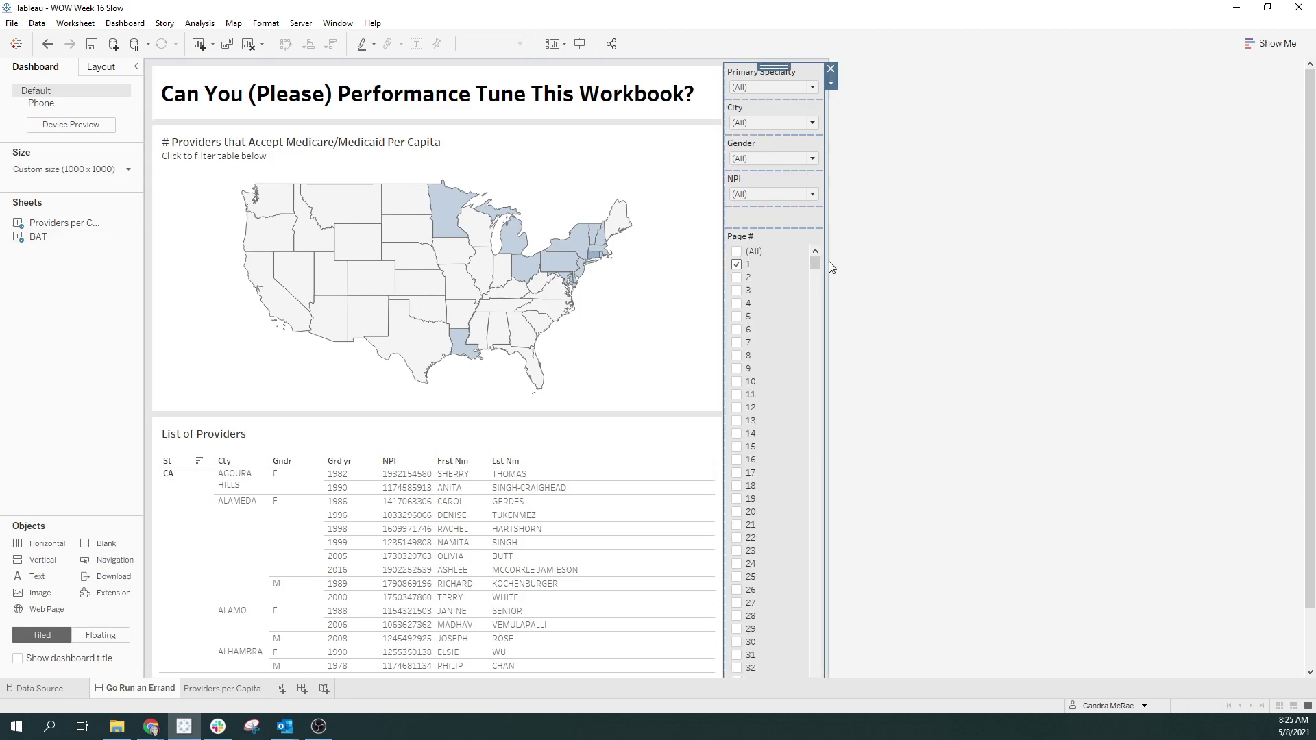
click(785, 240)
click(830, 261)
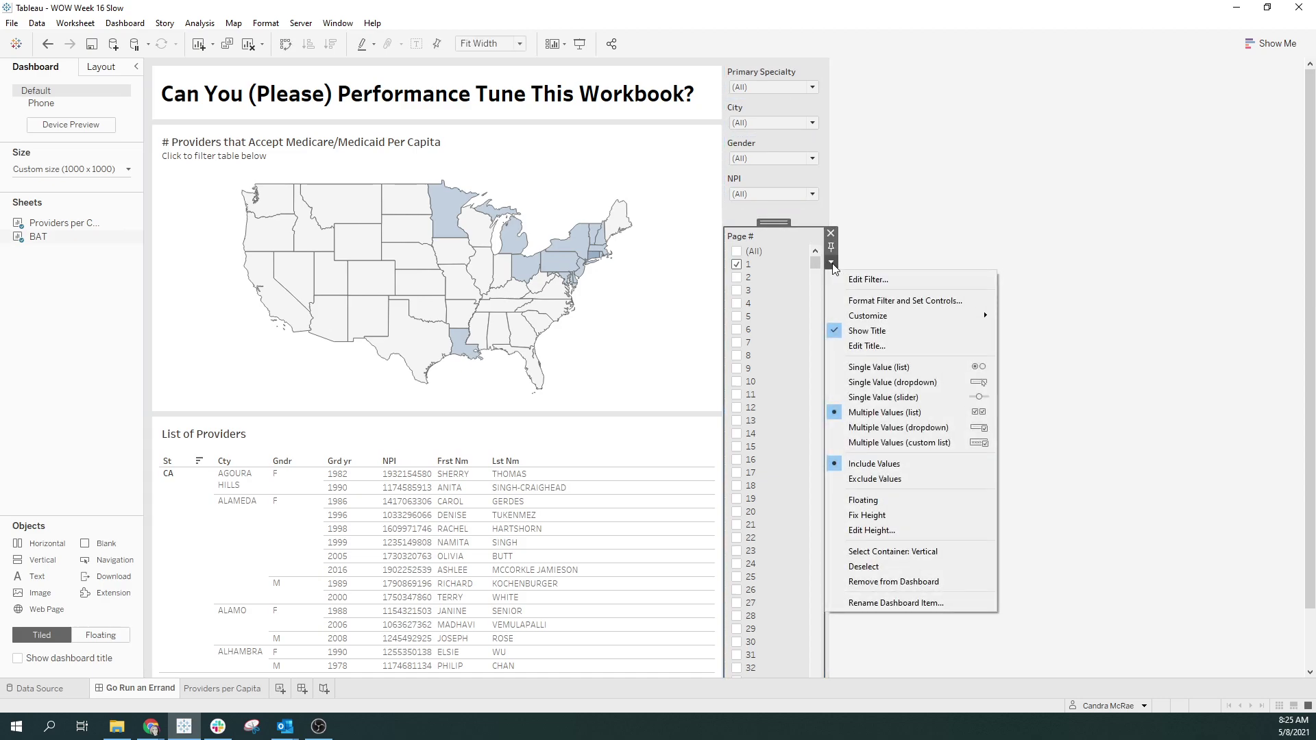
click(910, 400)
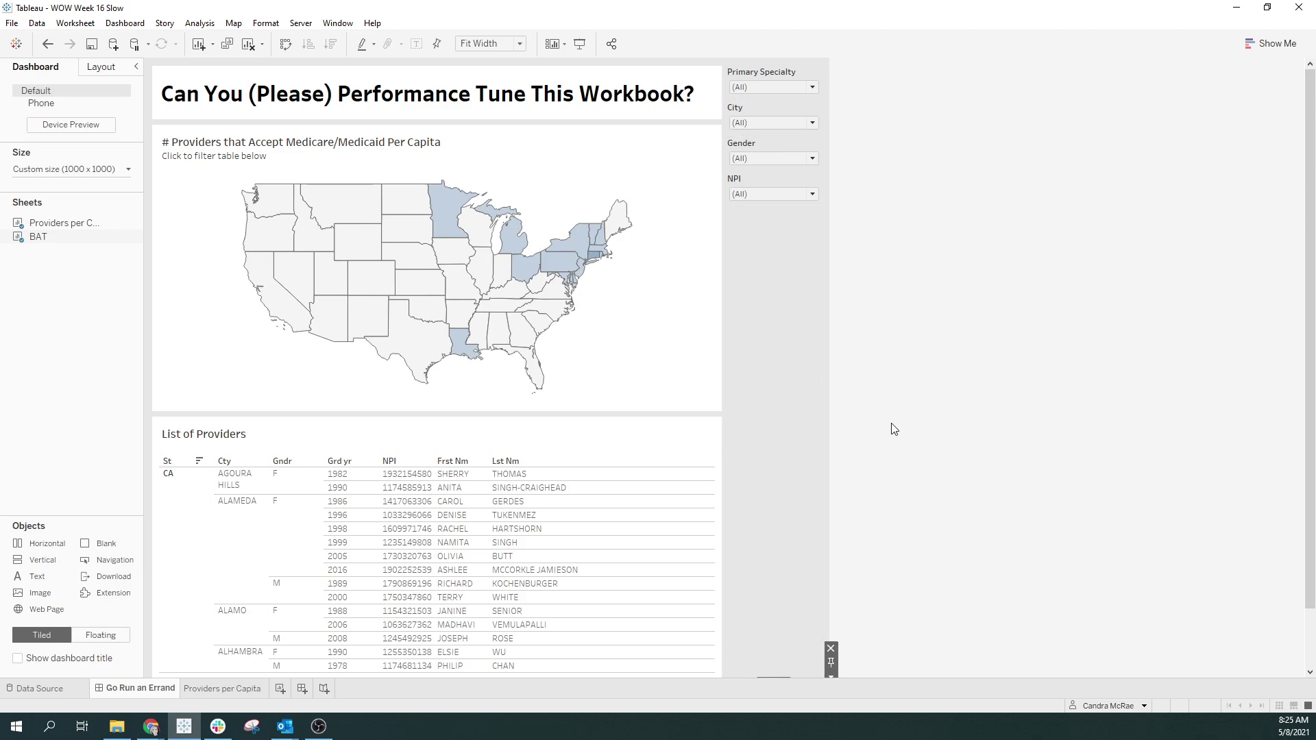
scroll(894, 429, down, 2)
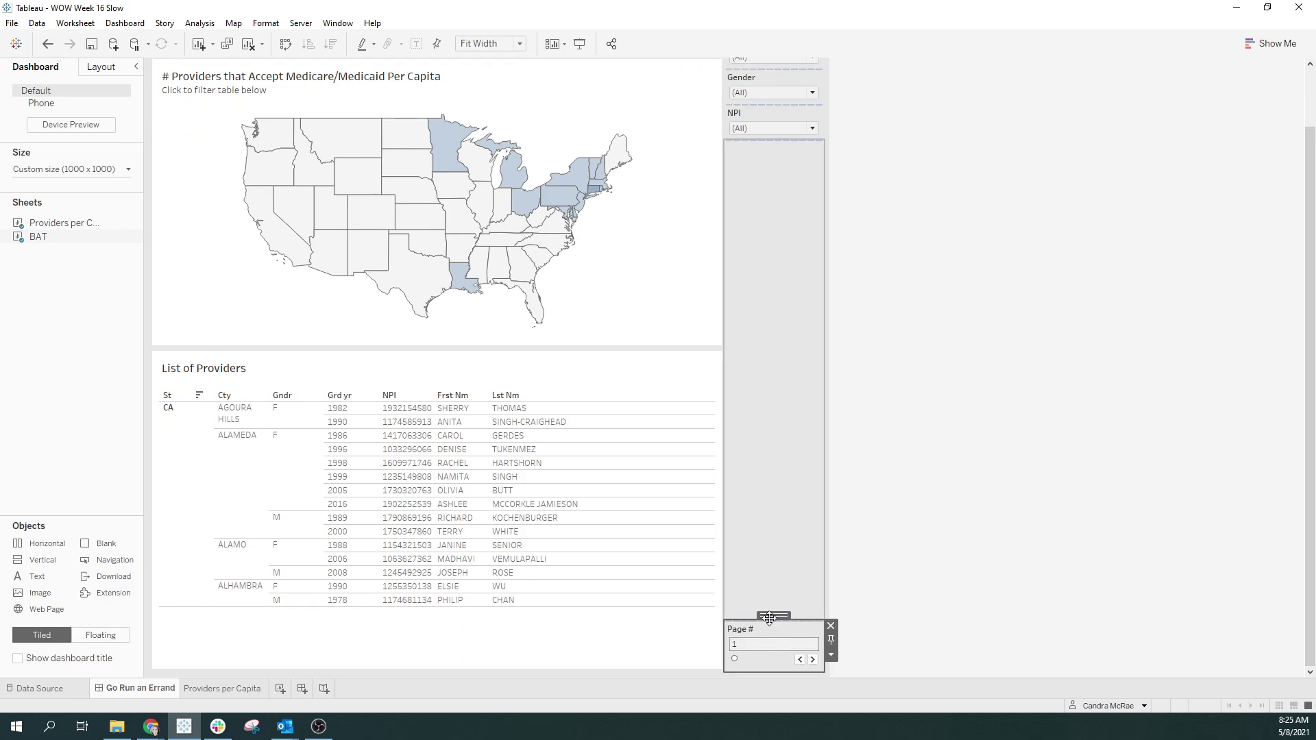
drag(773, 614, 624, 623)
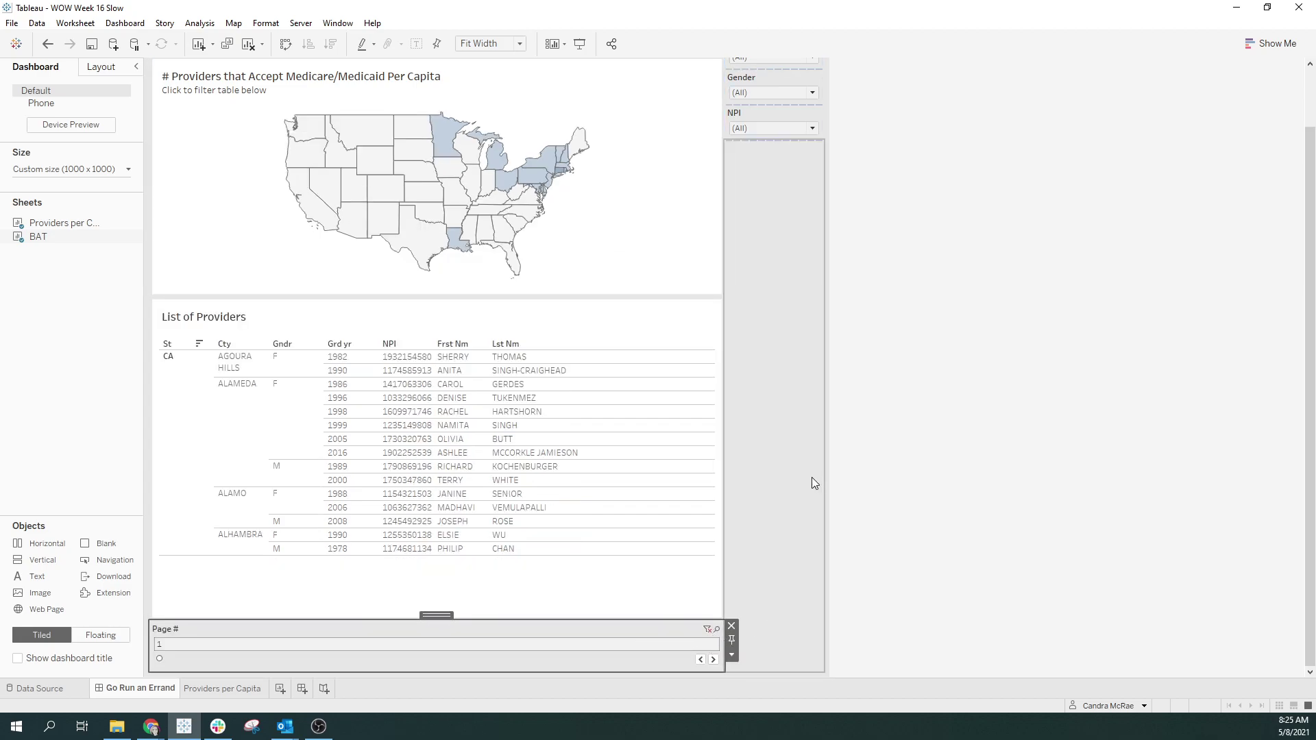
scroll(816, 438, up, 2)
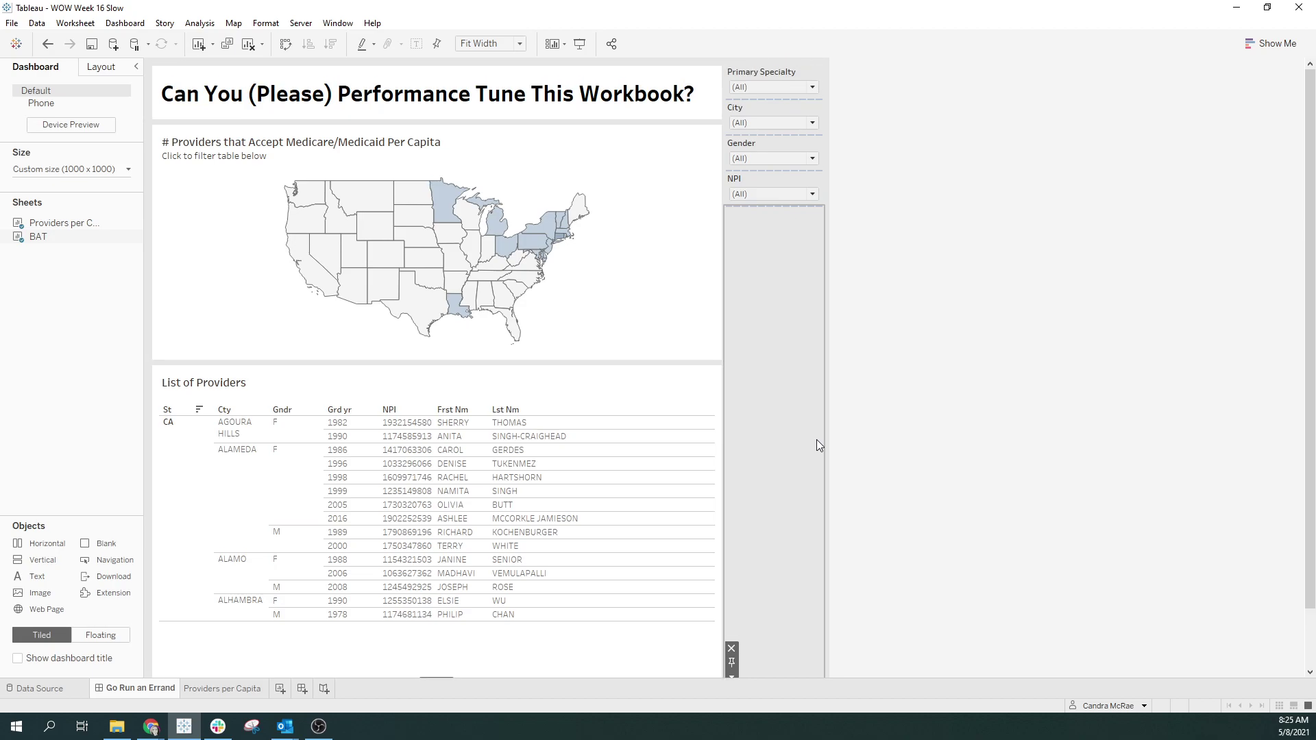
Step: Delete the NPI and Primary Specialty filter cards from the dashboard
click(759, 176)
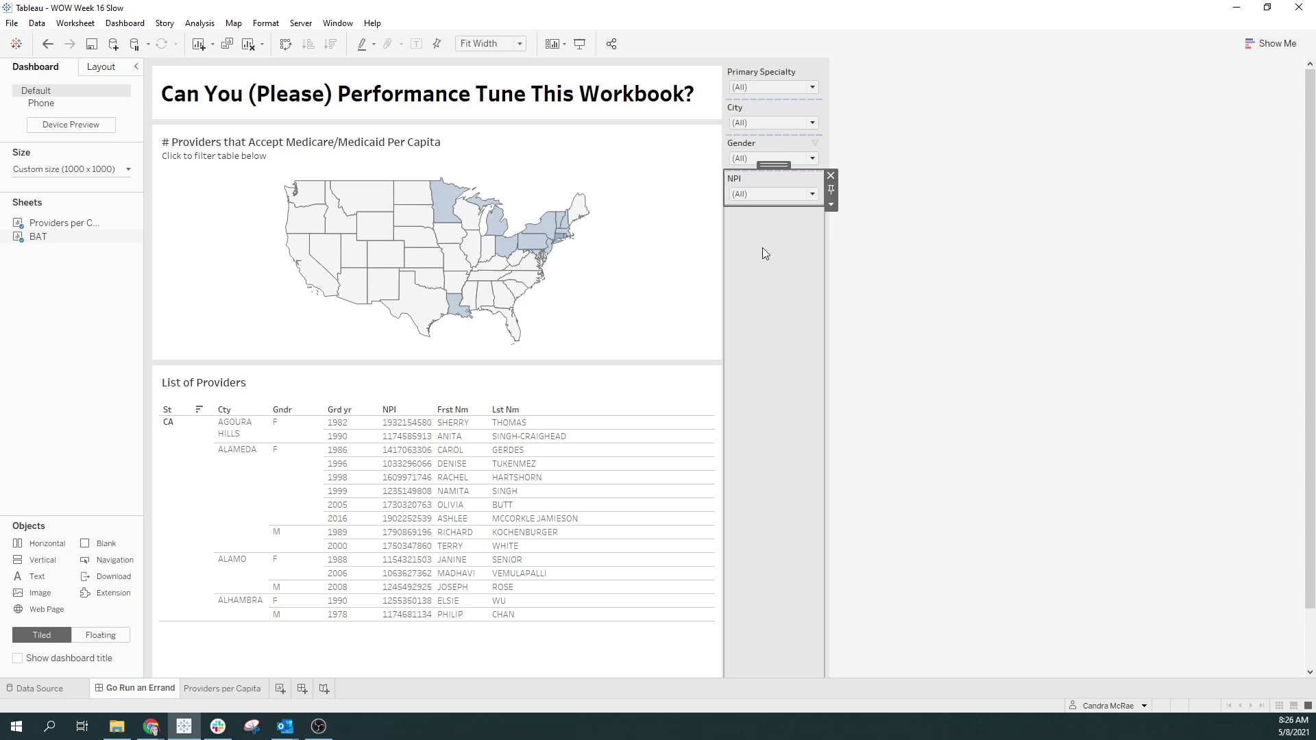
click(831, 176)
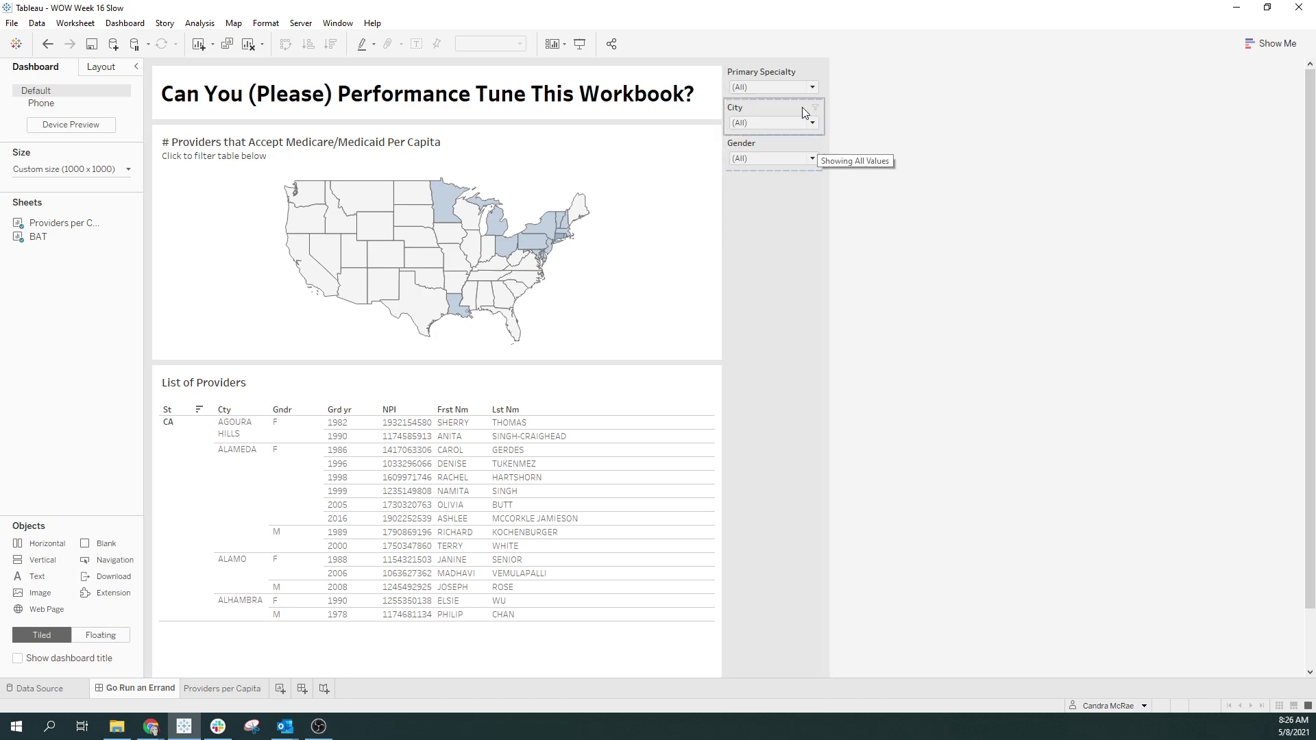
click(792, 77)
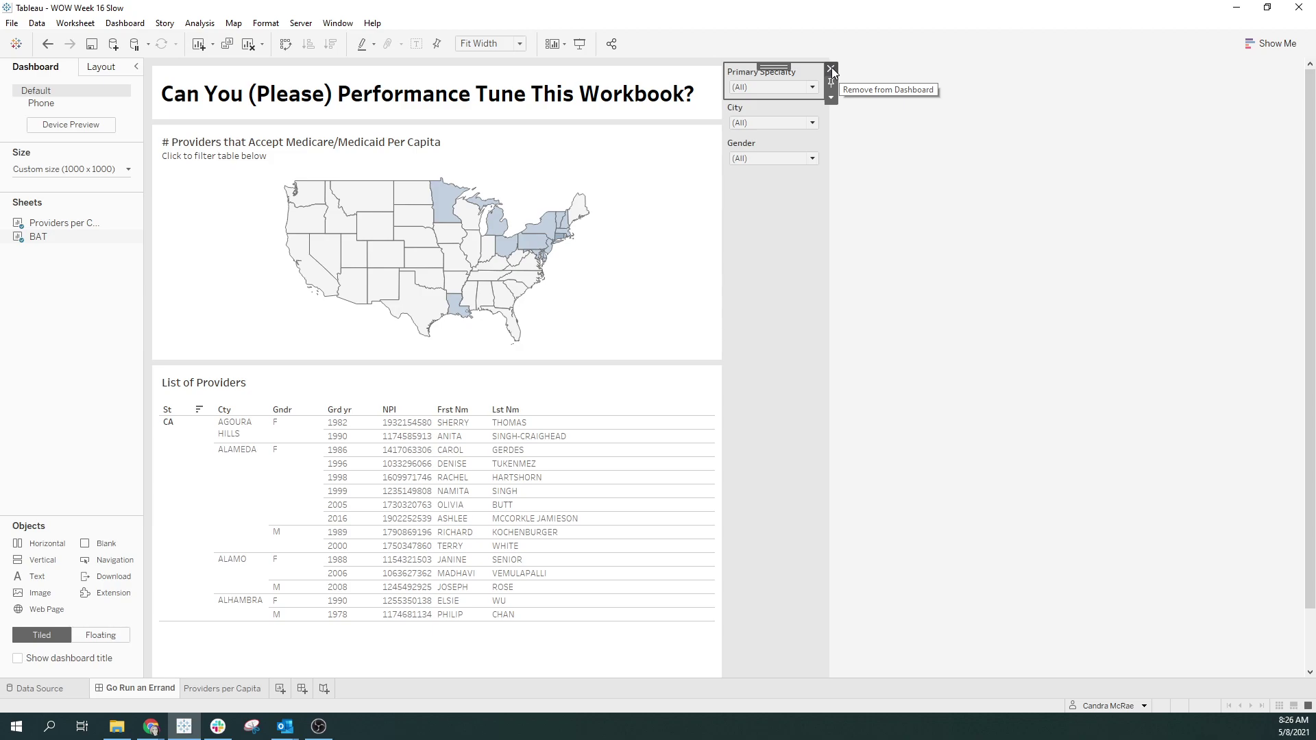
click(831, 67)
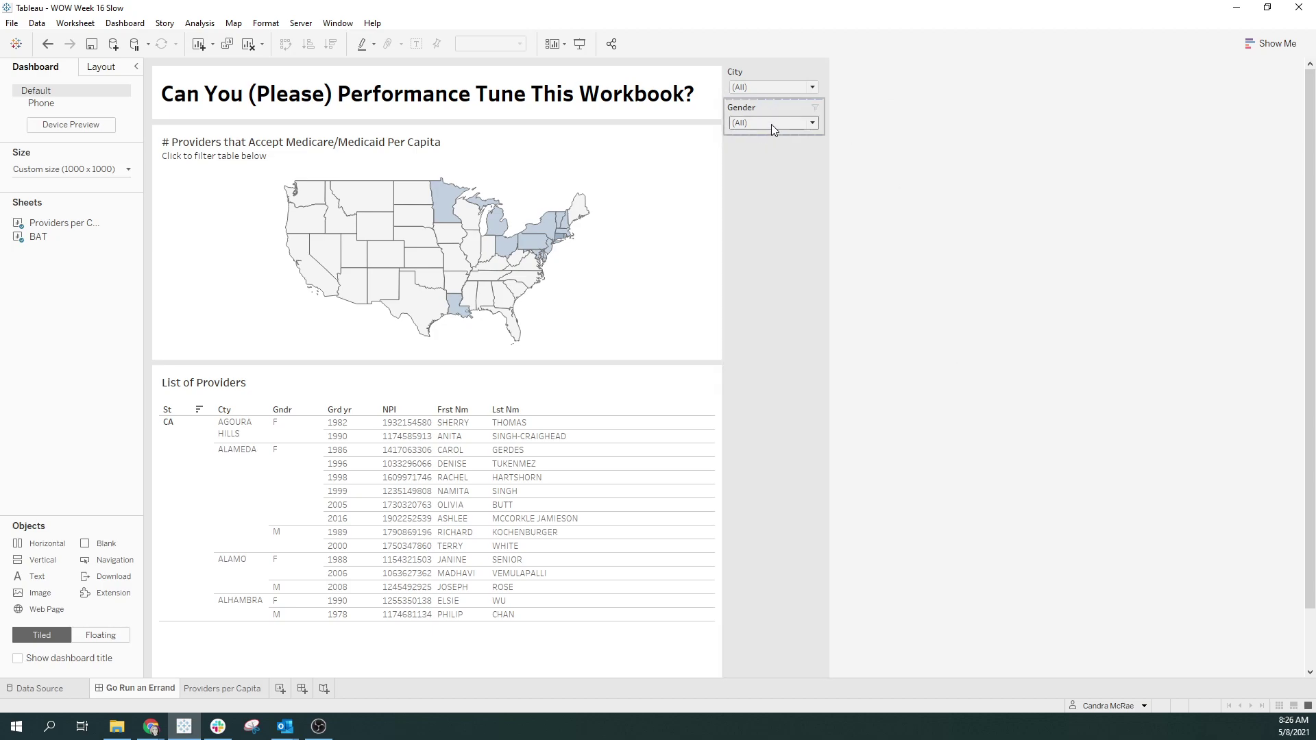
Step: Switch the Gender filter card to Include Values and confirm it still lists (All), F, M
click(740, 157)
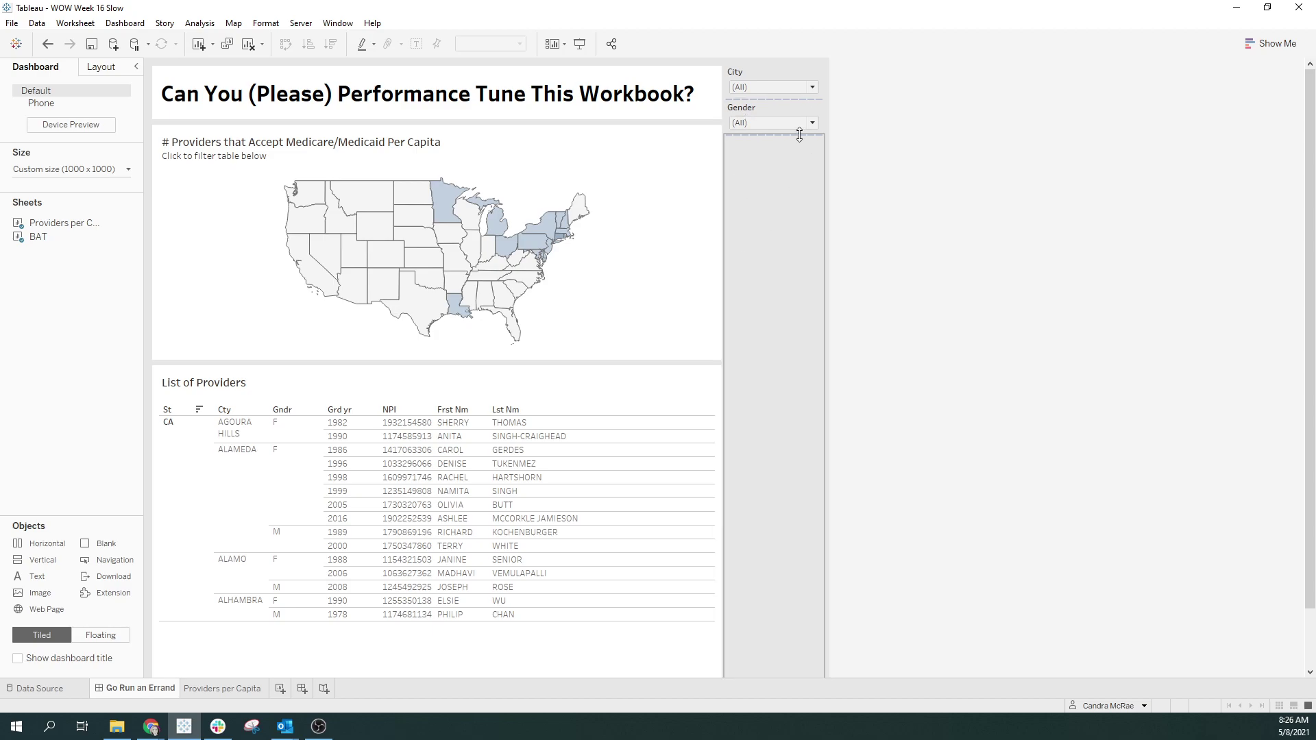
click(787, 109)
click(829, 135)
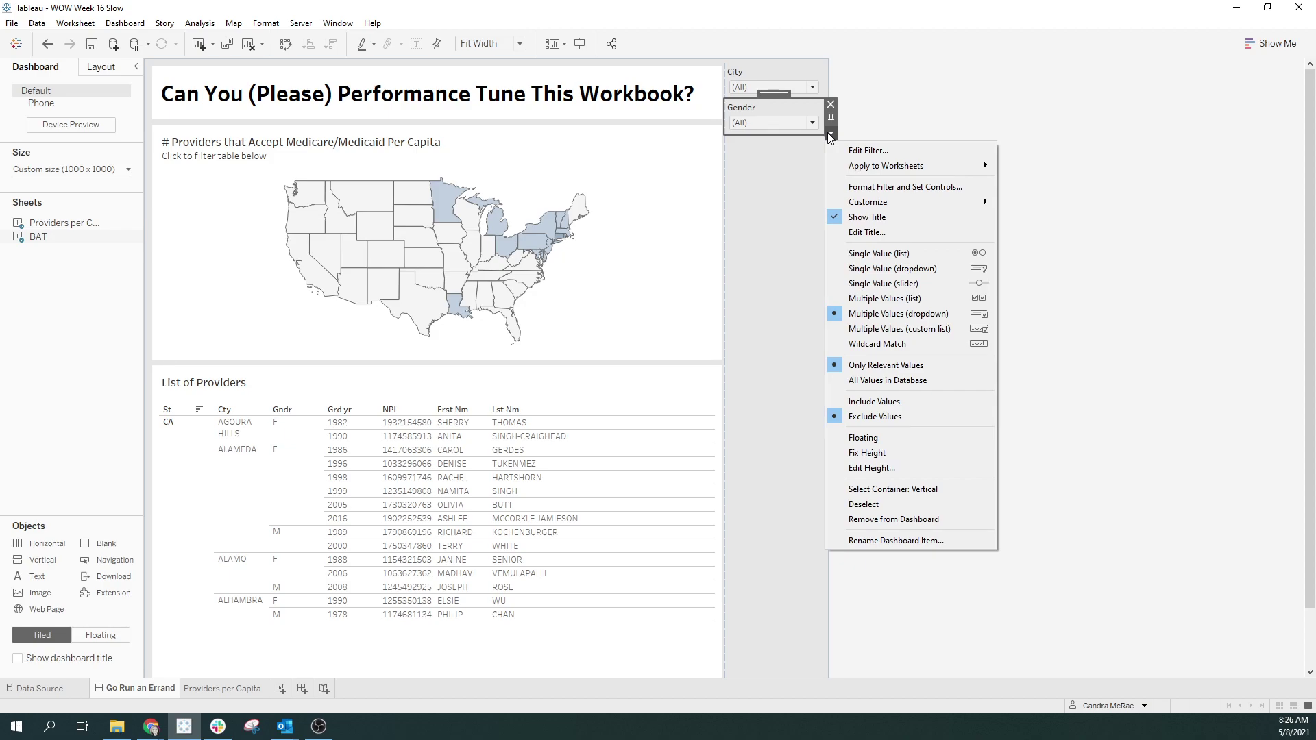
click(812, 123)
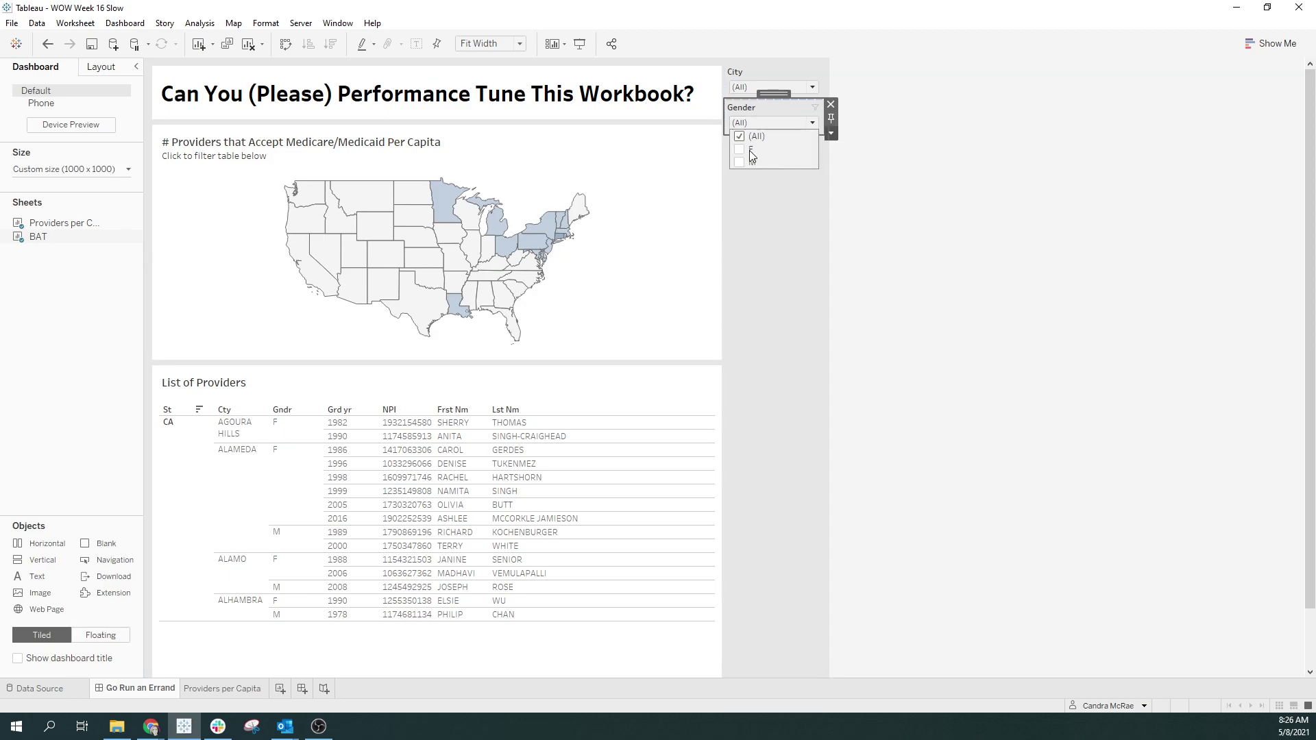
click(831, 133)
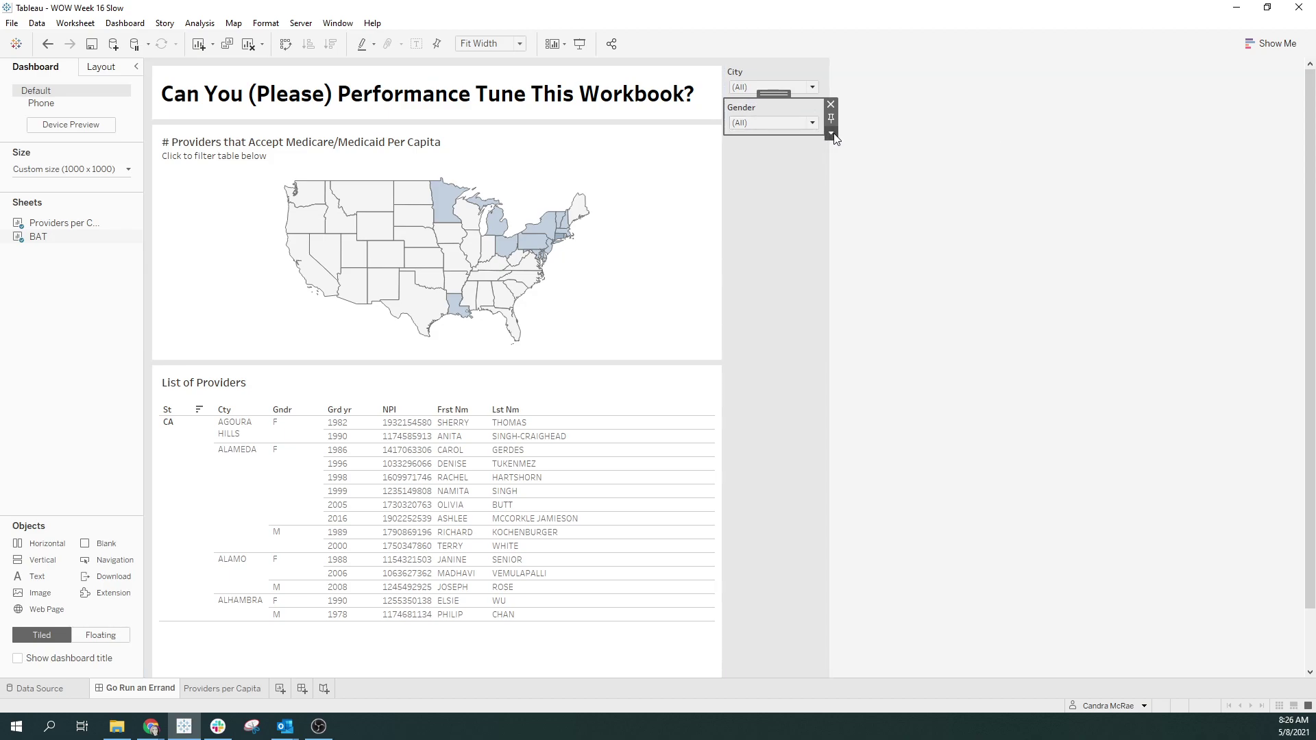
click(830, 133)
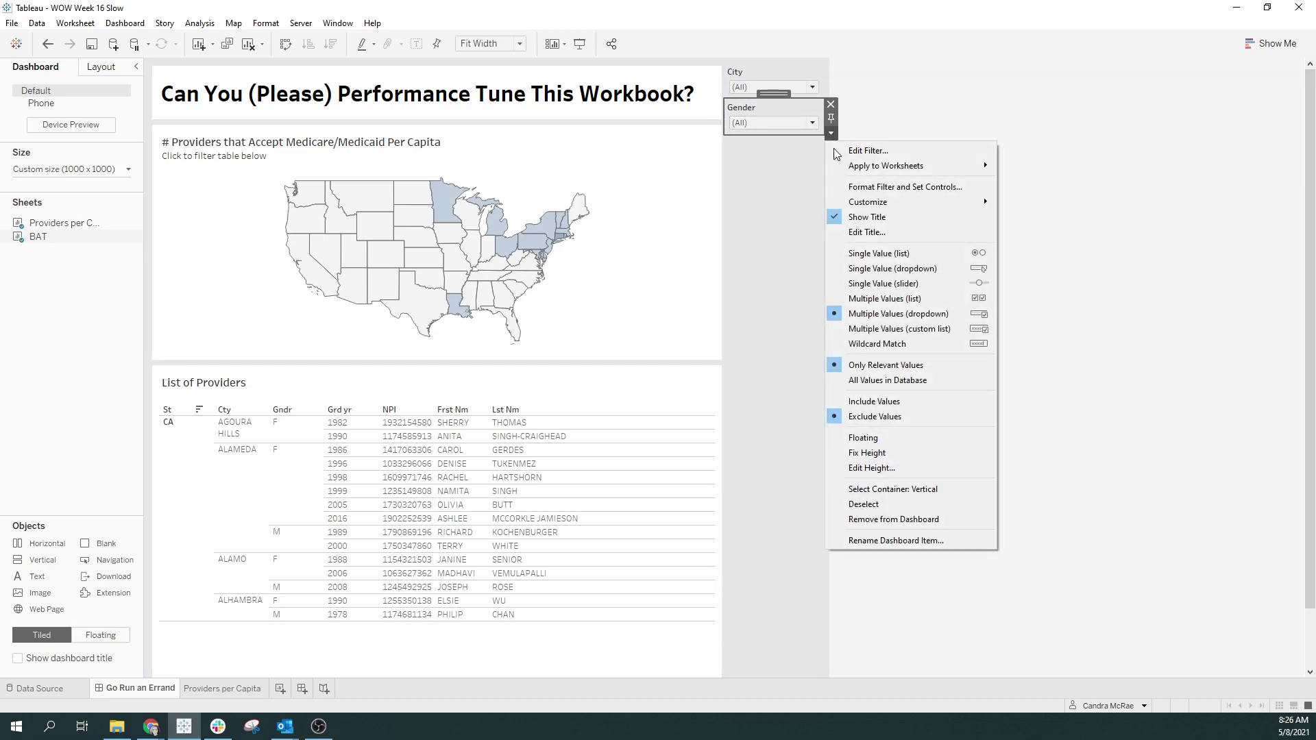
click(896, 400)
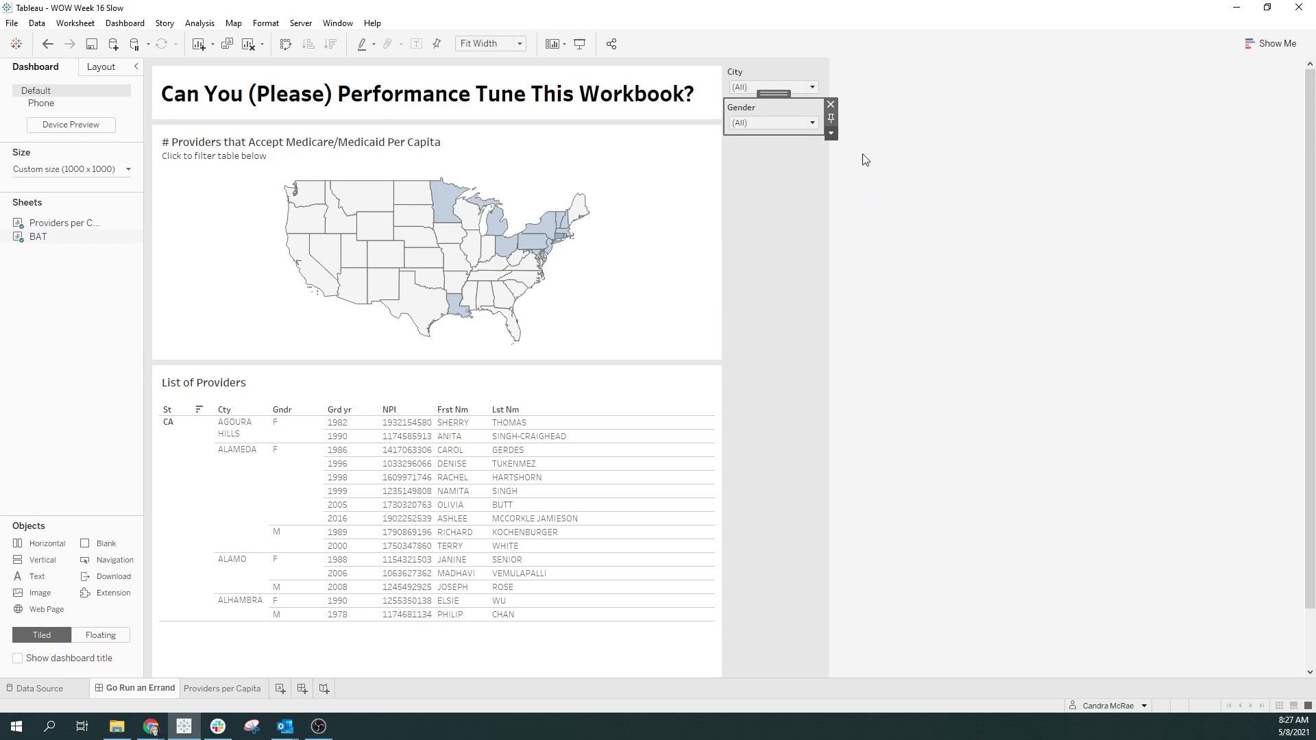
click(809, 124)
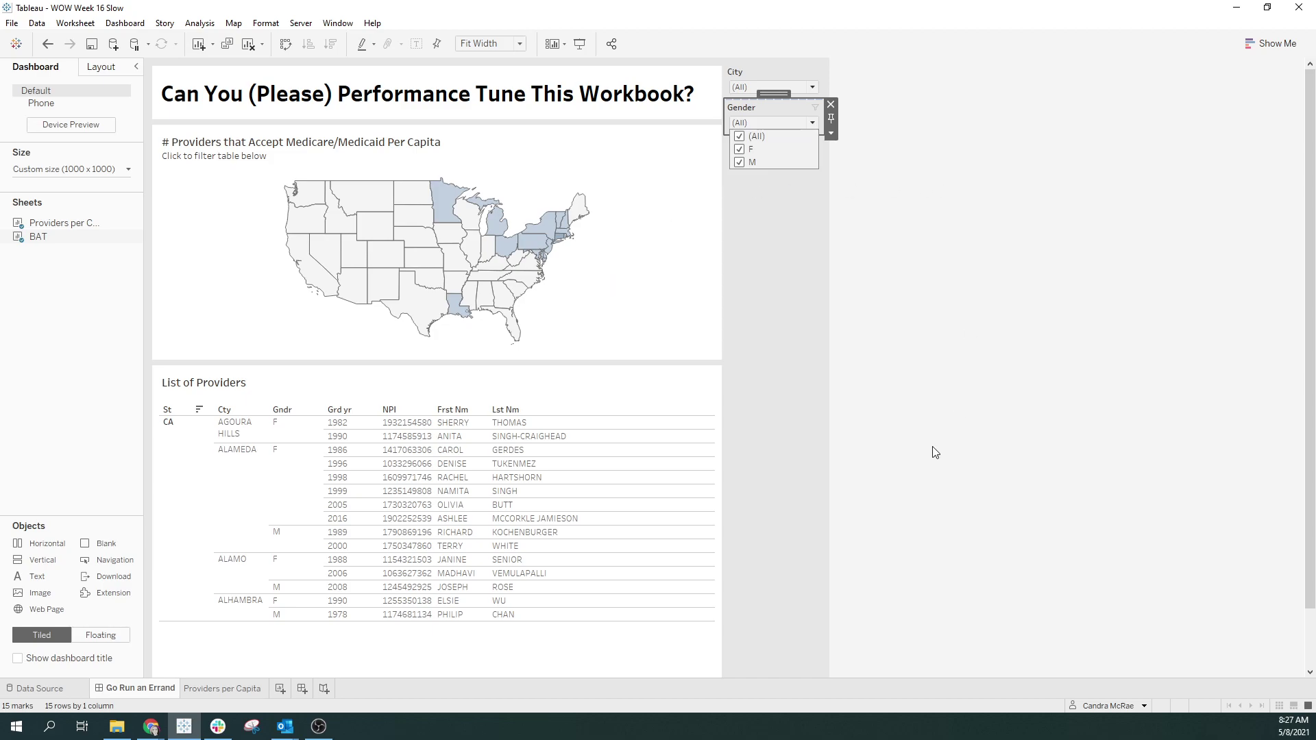
click(937, 424)
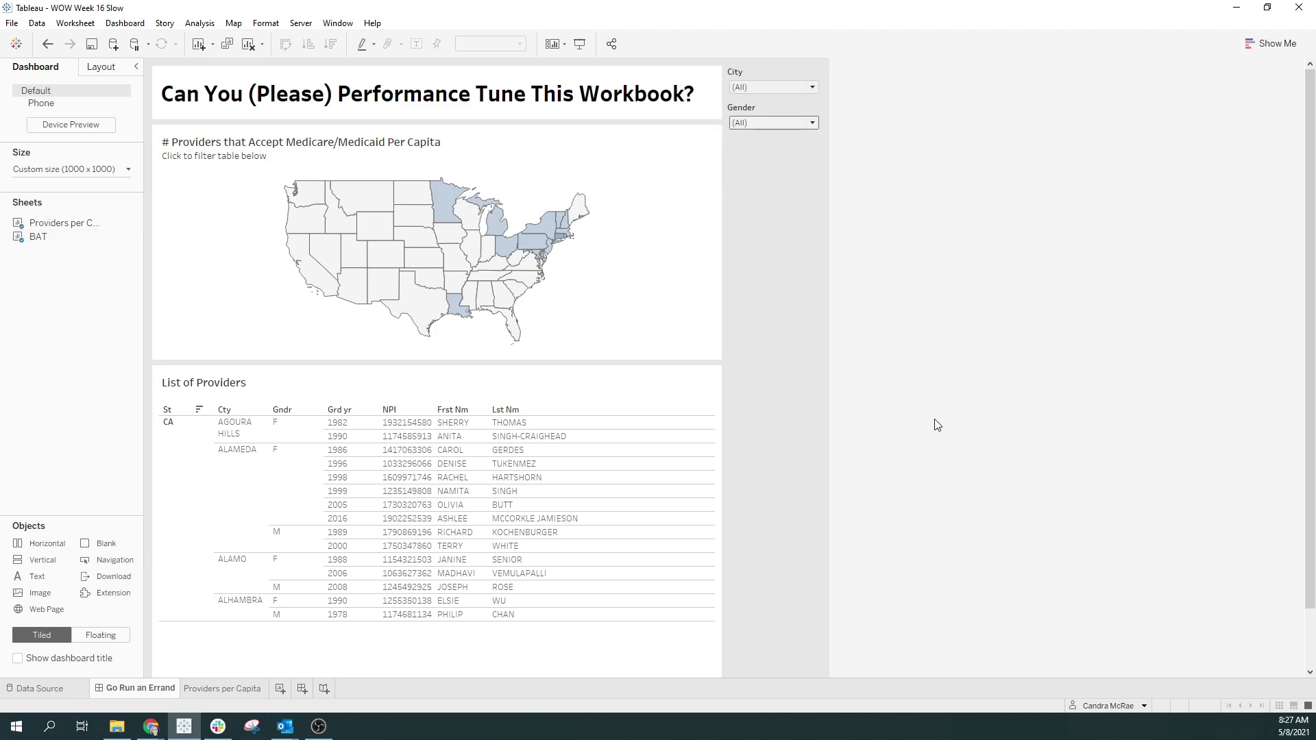
Step: Hide the Providers per Capita worksheet, leaving only the Go Run an Errand dashboard tab
click(241, 689)
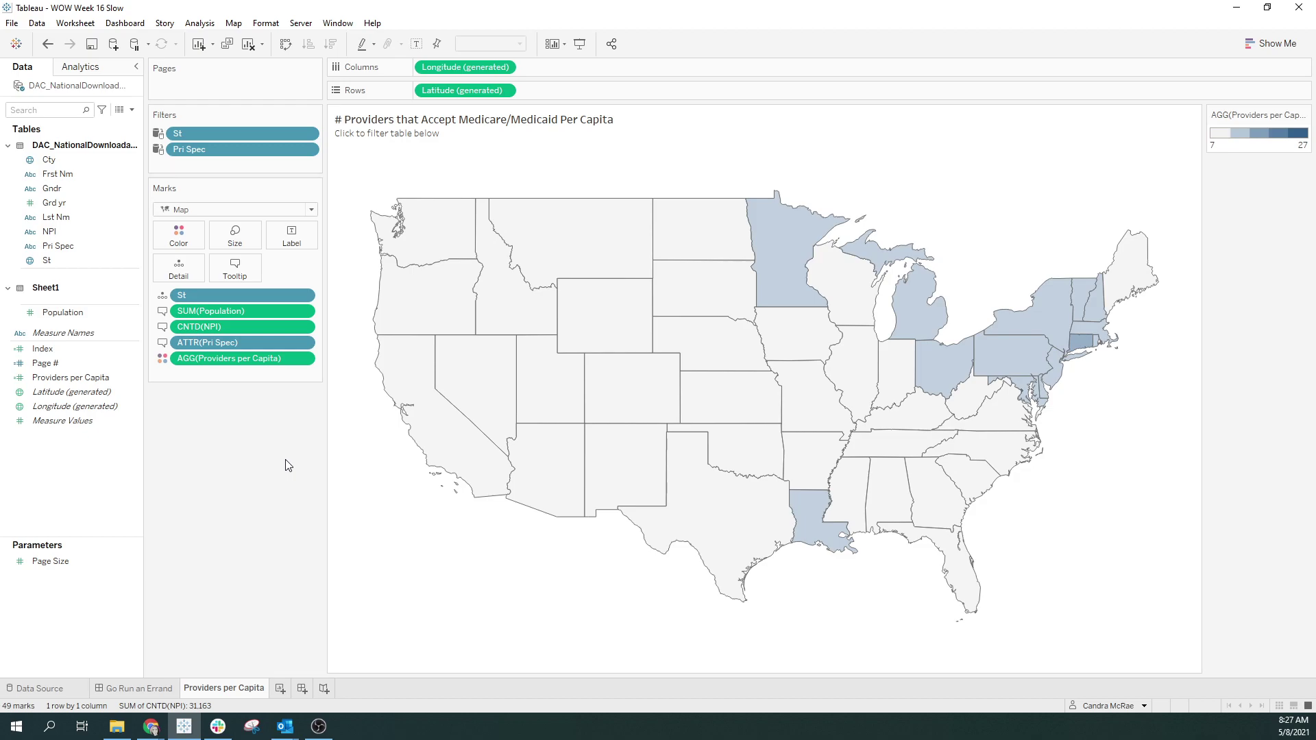
right_click(218, 693)
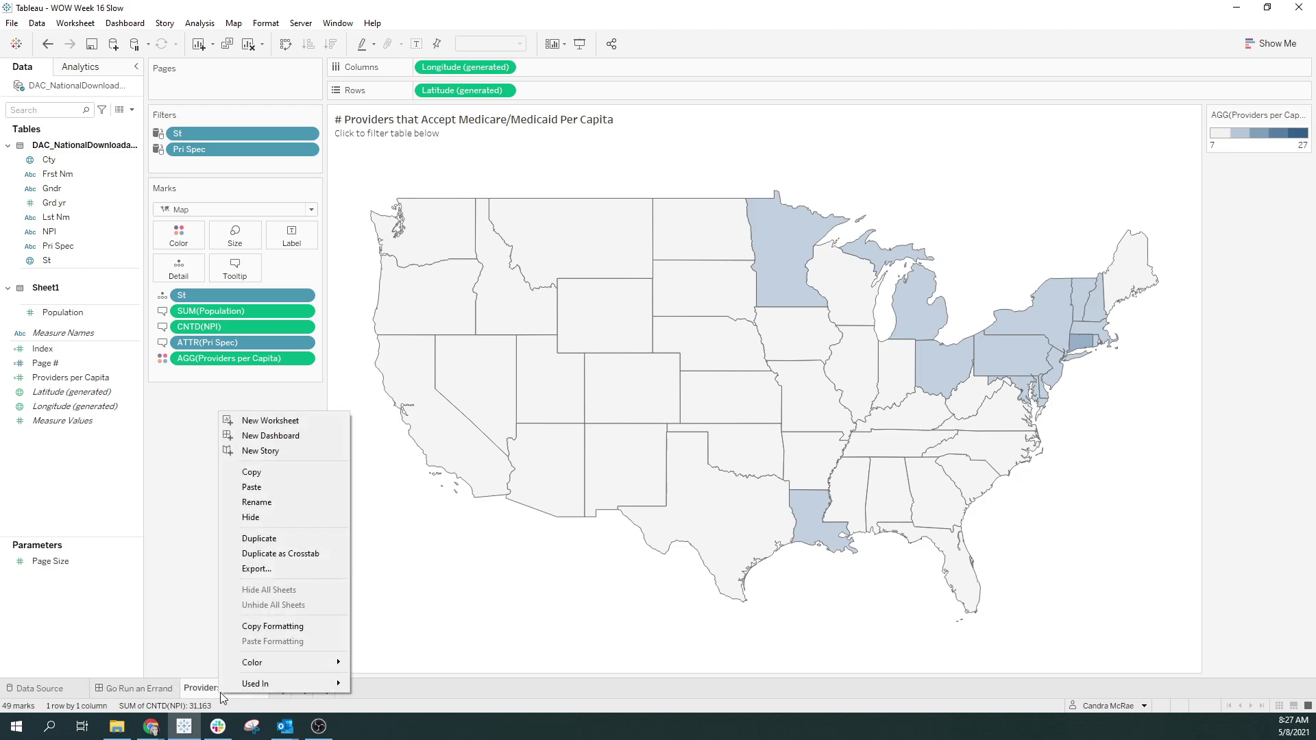
click(266, 520)
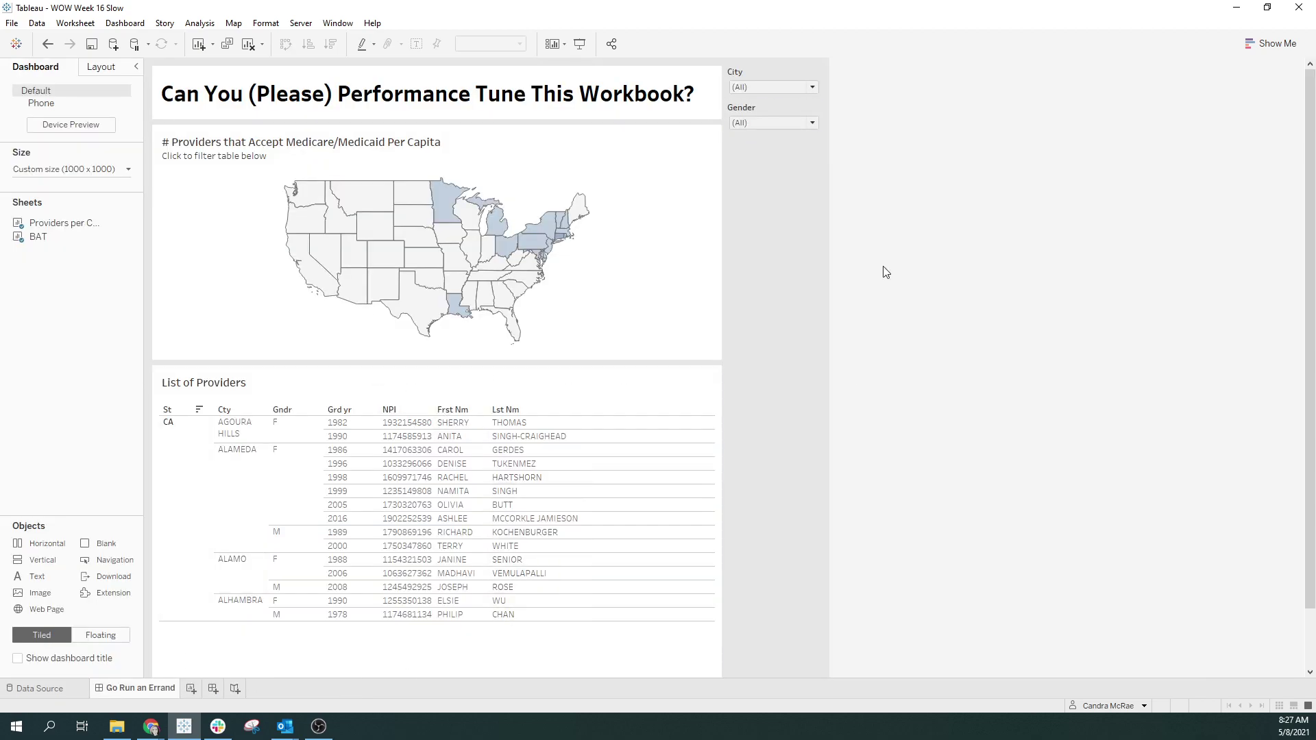
mouse_move(594, 572)
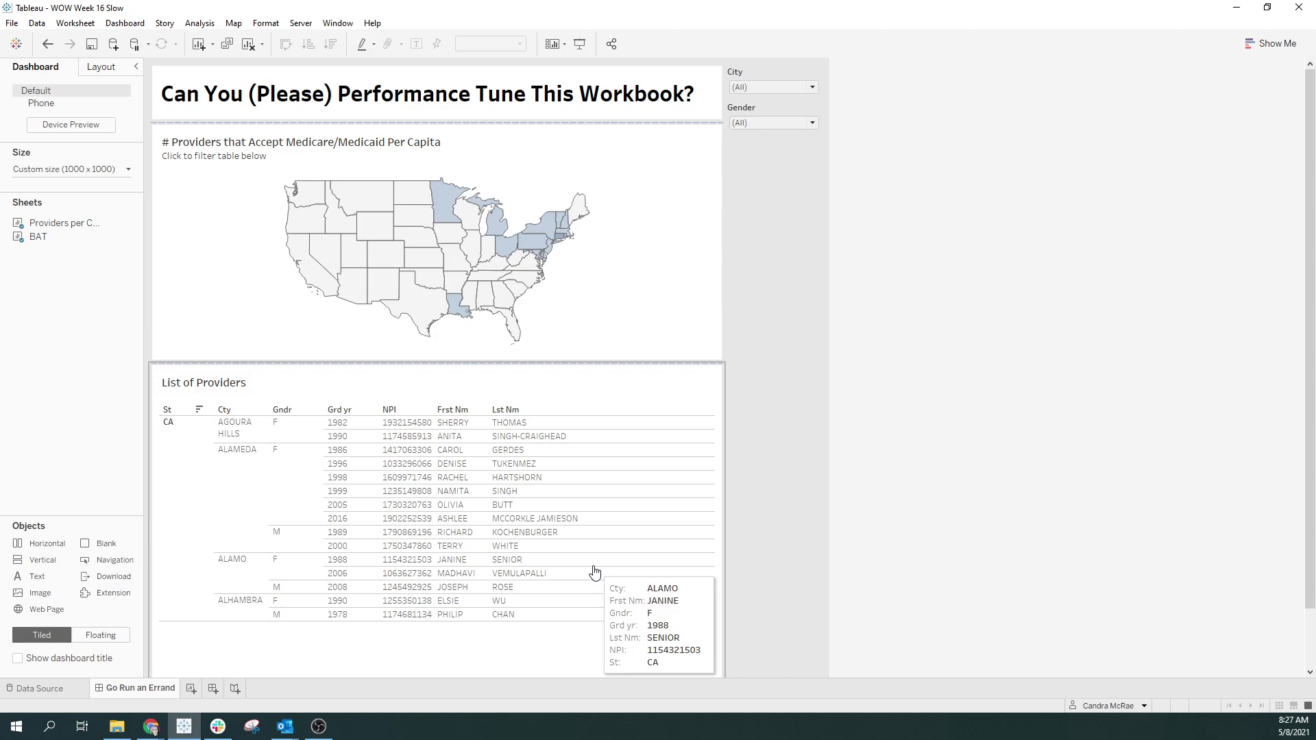
Step: Select Texas on the map, then press Escape to clear it so providers from all states show
click(419, 324)
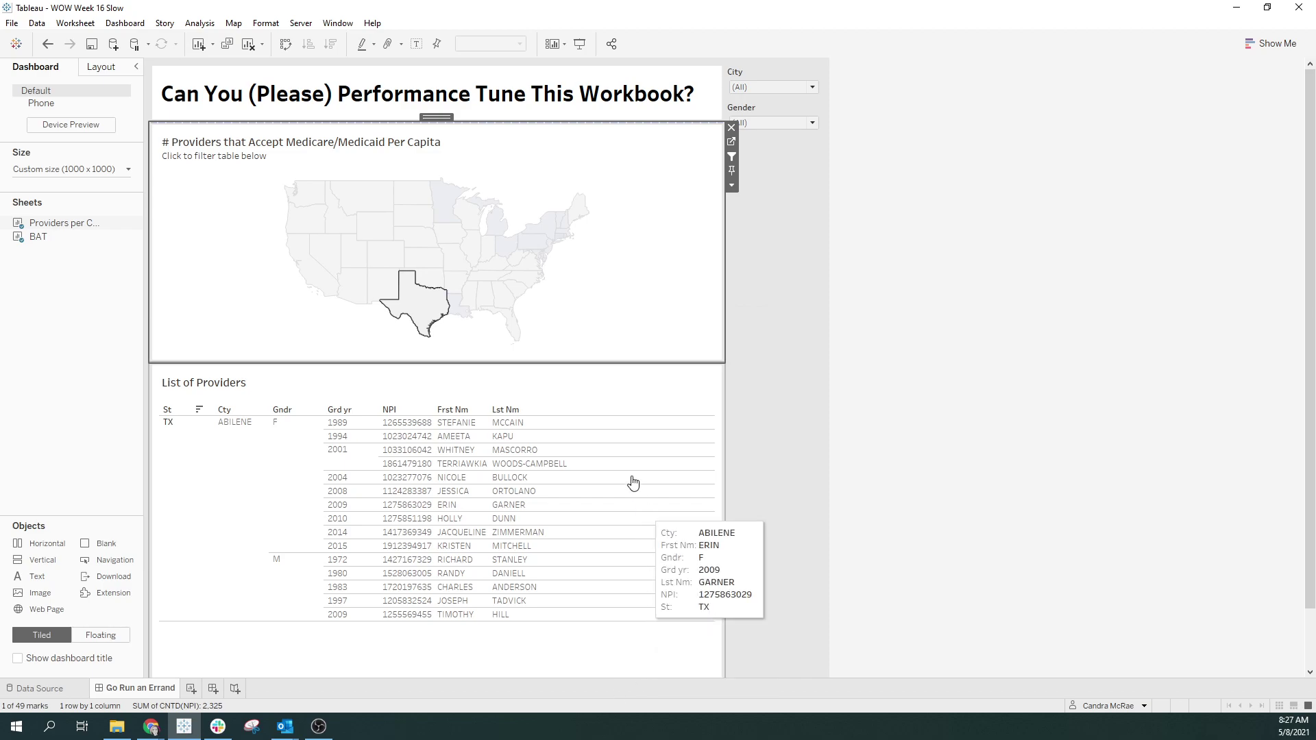
mouse_move(427, 312)
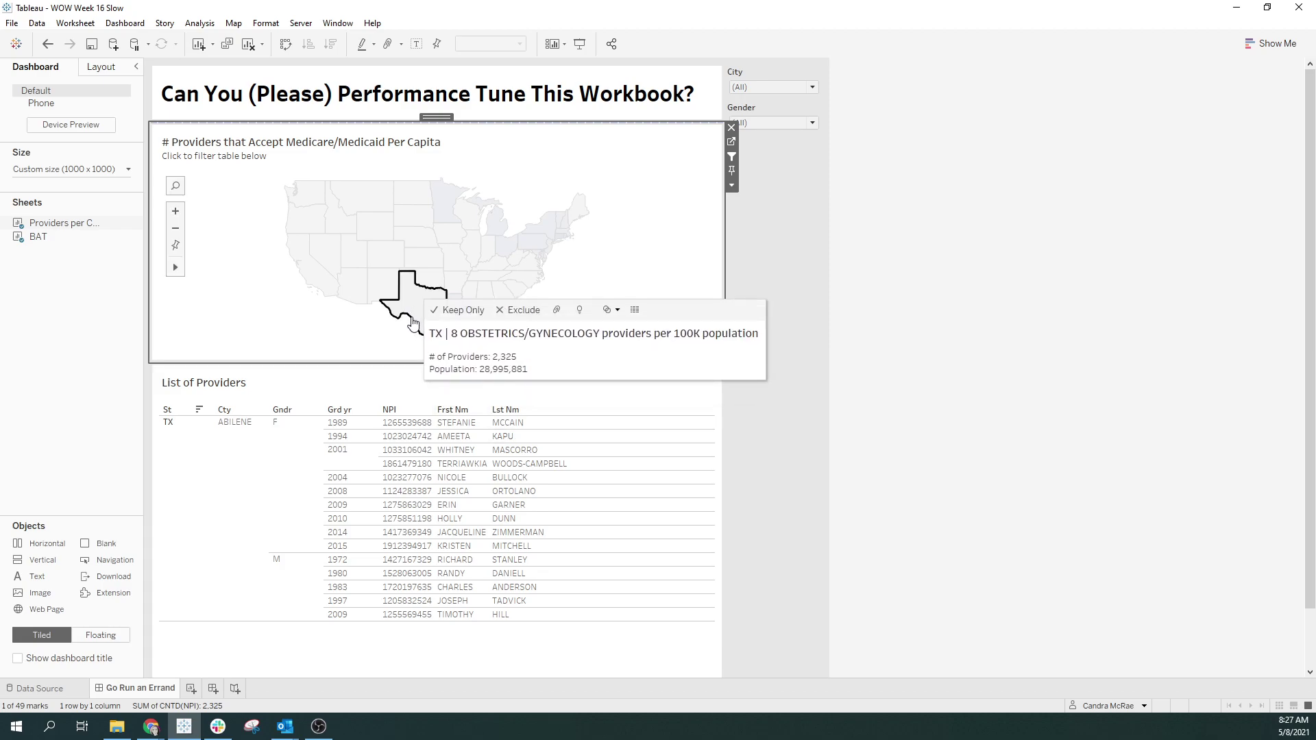
key(Escape)
drag(384, 377, 736, 704)
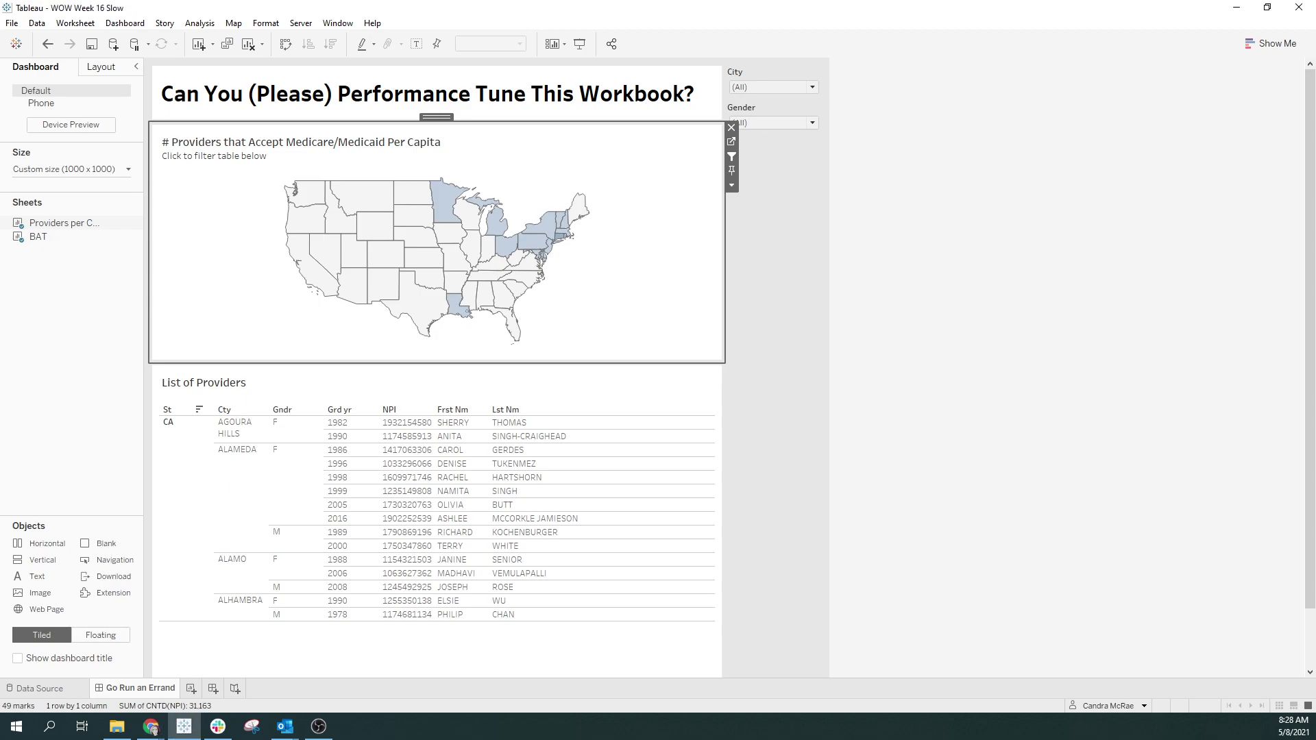
Step: Start Performance Recording under Help > Settings and Performance and verify Stop Performance Recording now appears
key(alt+Tab)
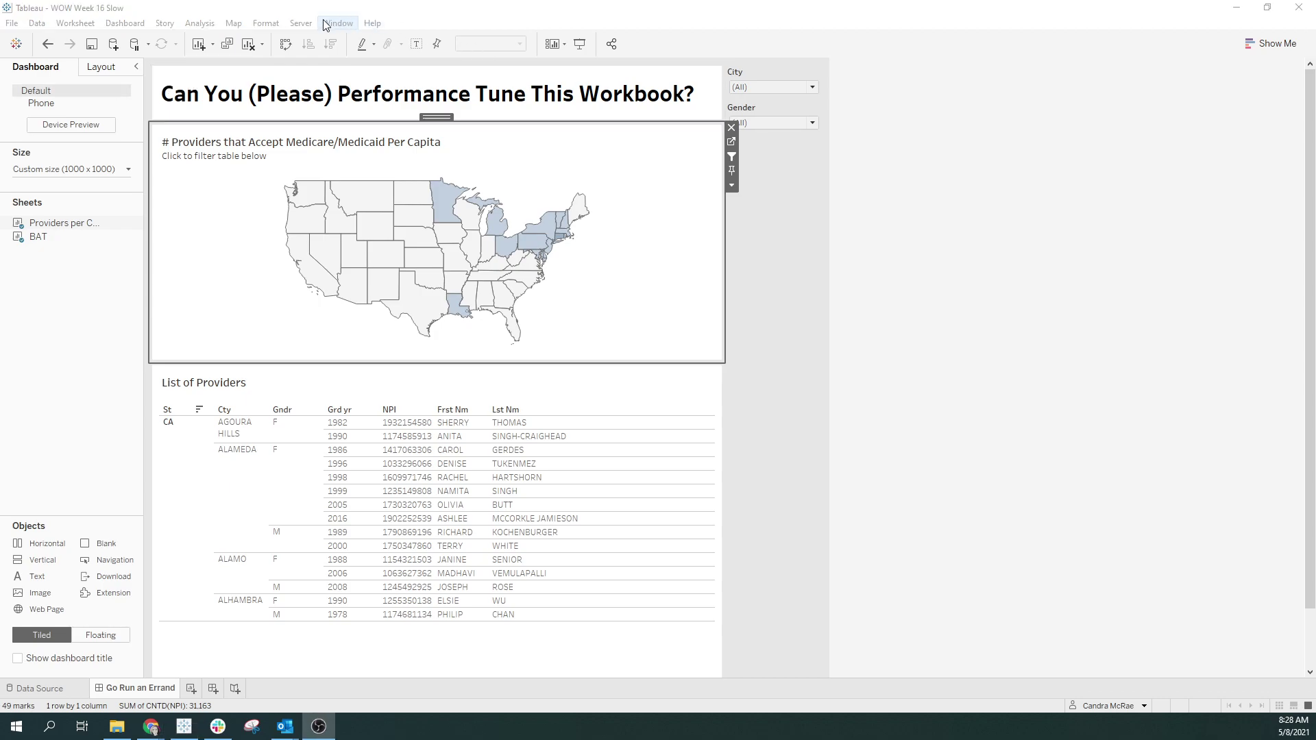
key(alt+Tab)
click(300, 22)
mouse_move(375, 24)
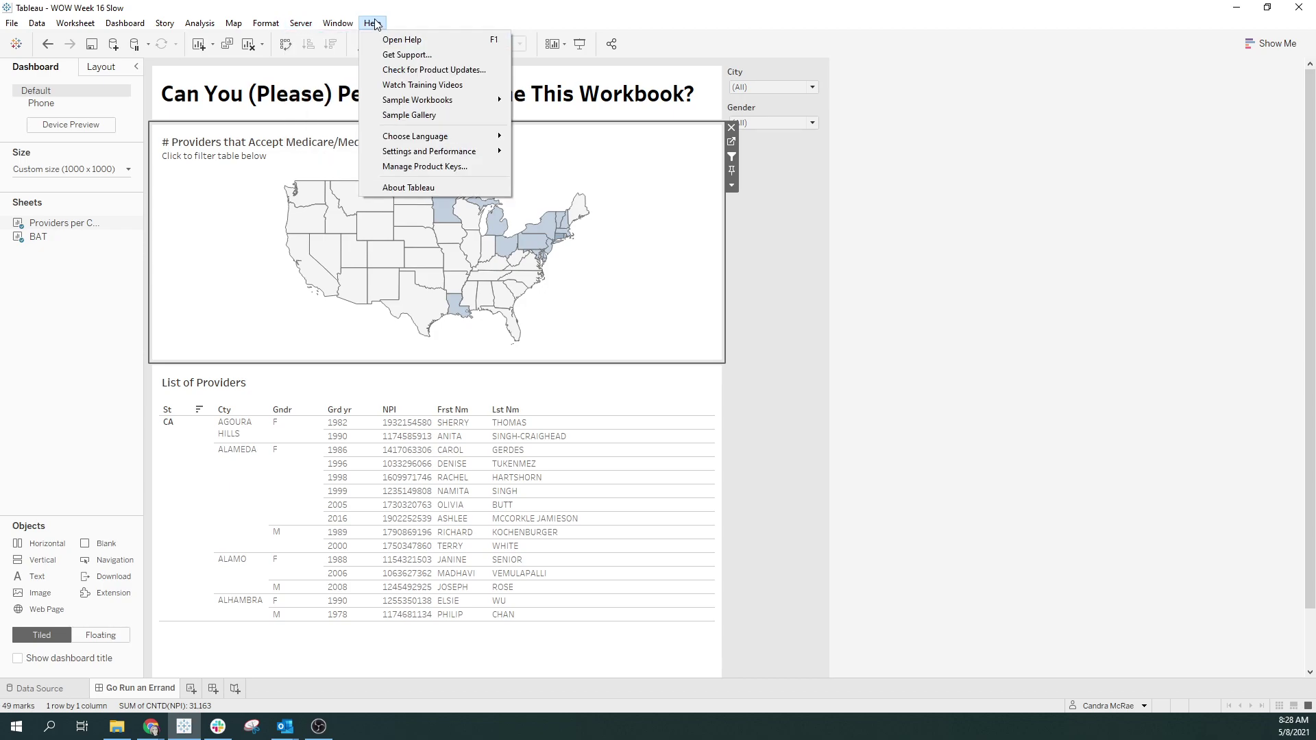
mouse_move(490, 153)
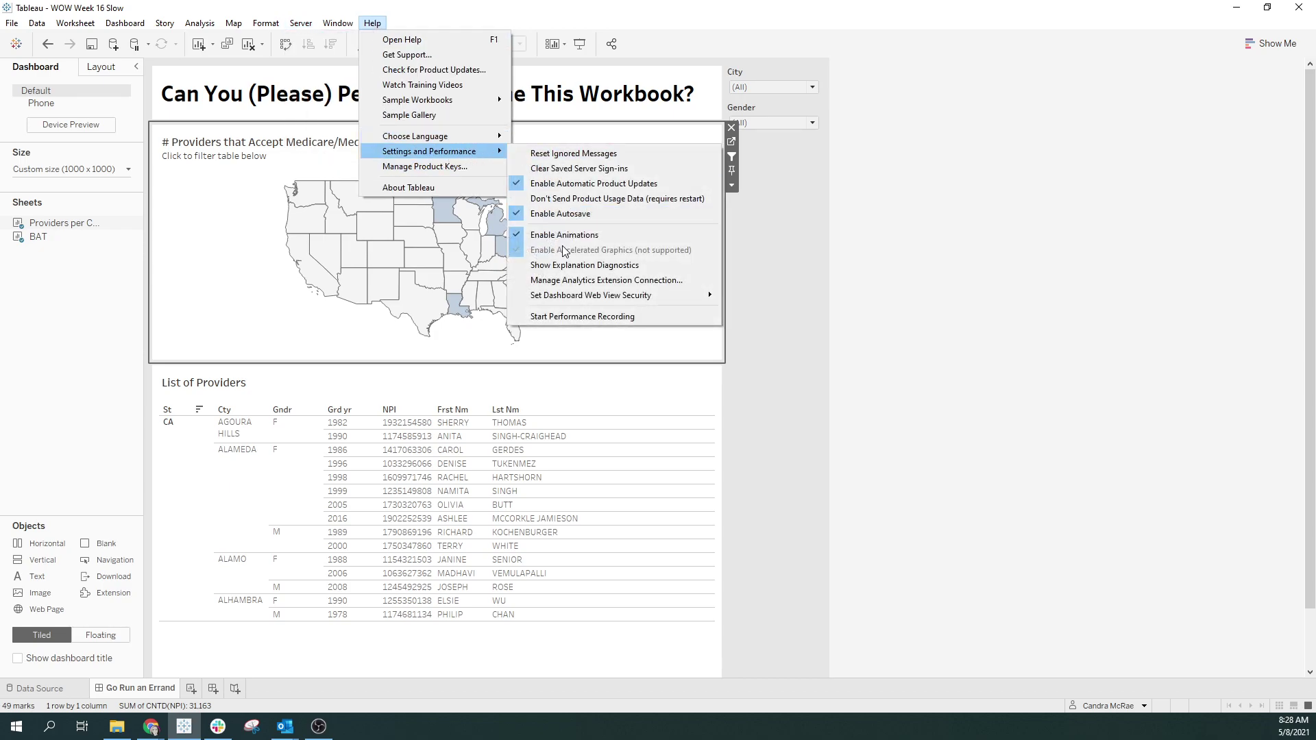
click(568, 317)
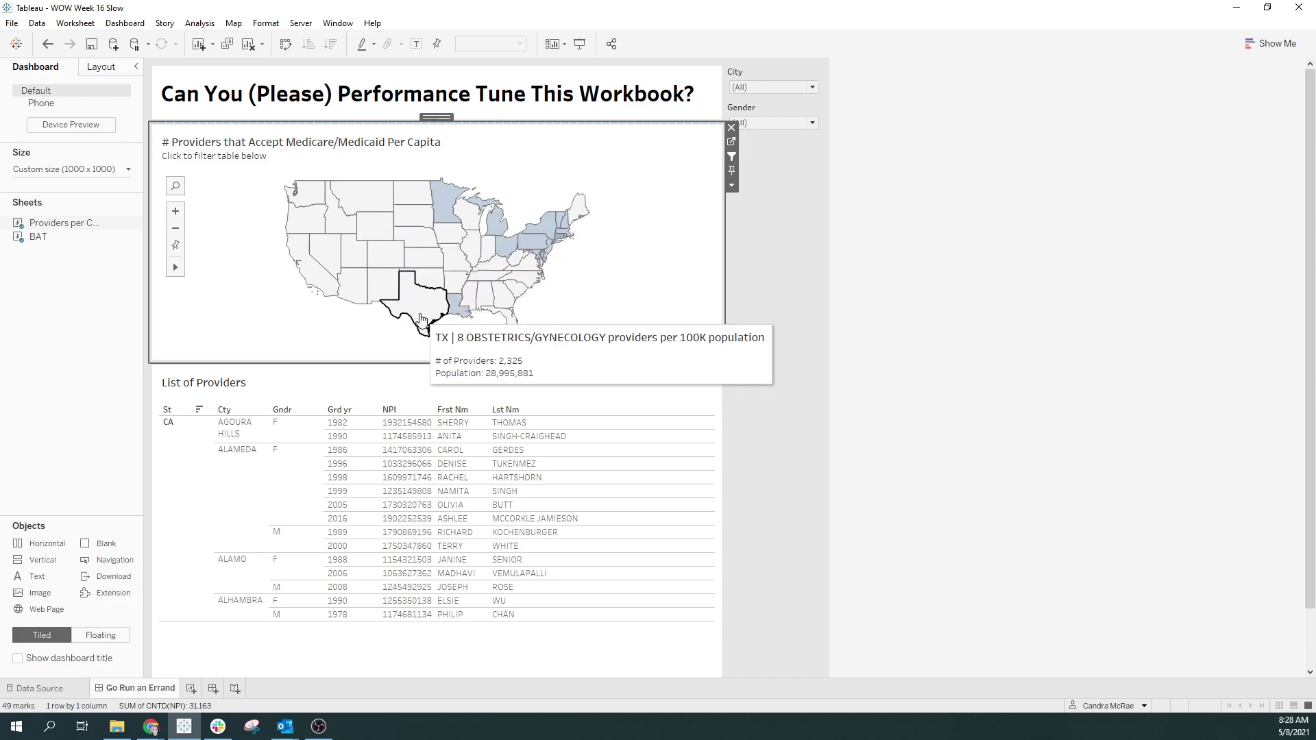
click(372, 23)
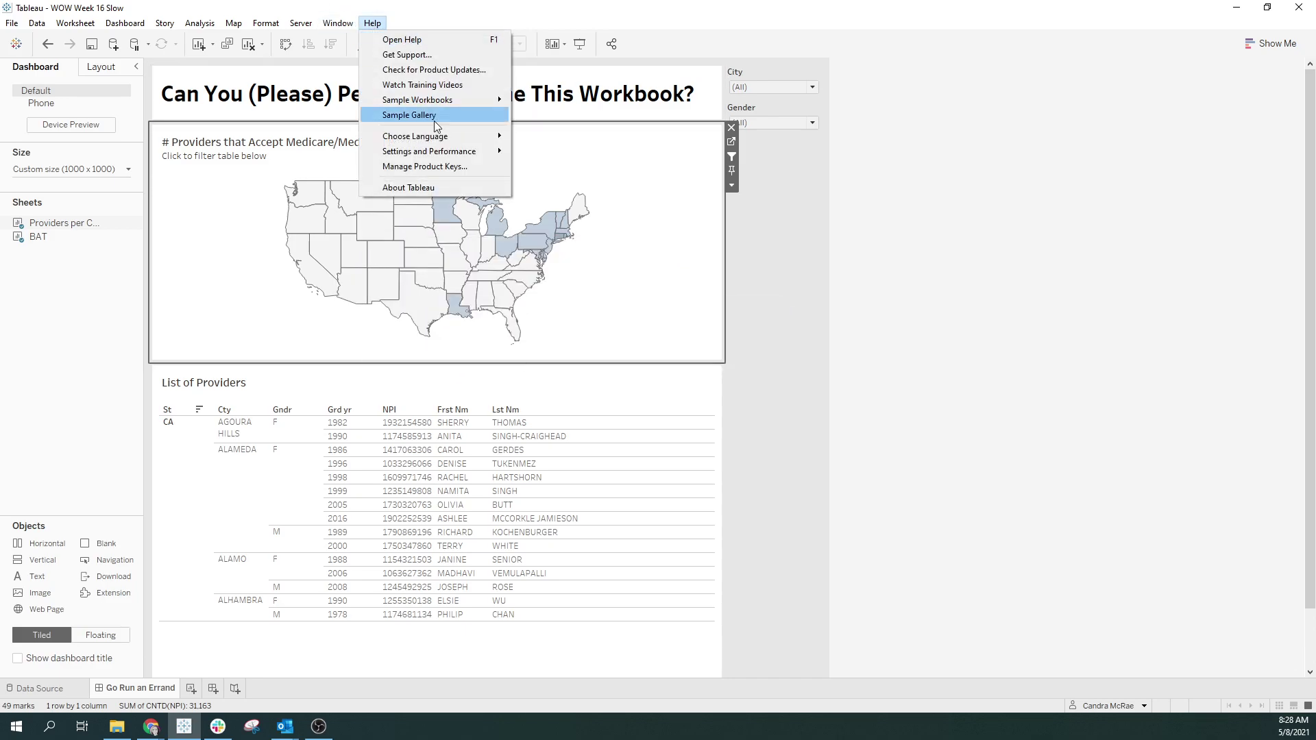
mouse_move(436, 151)
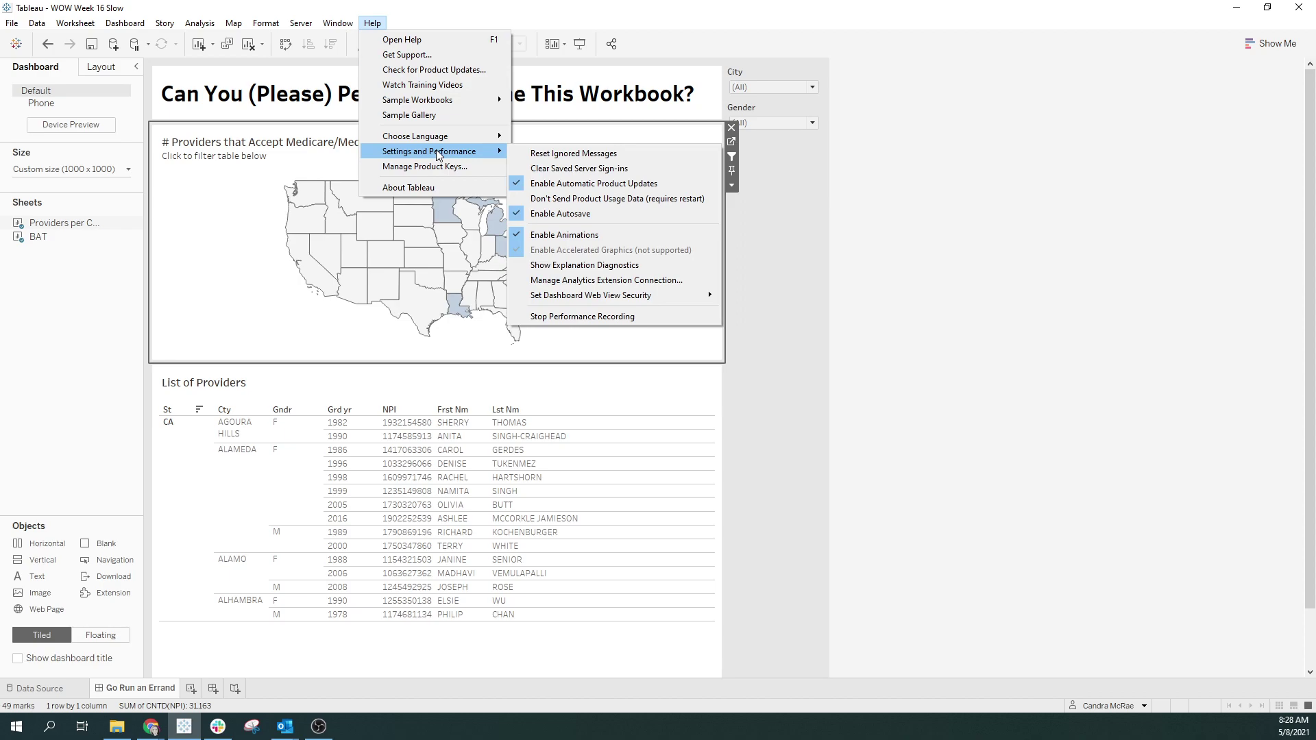
click(152, 275)
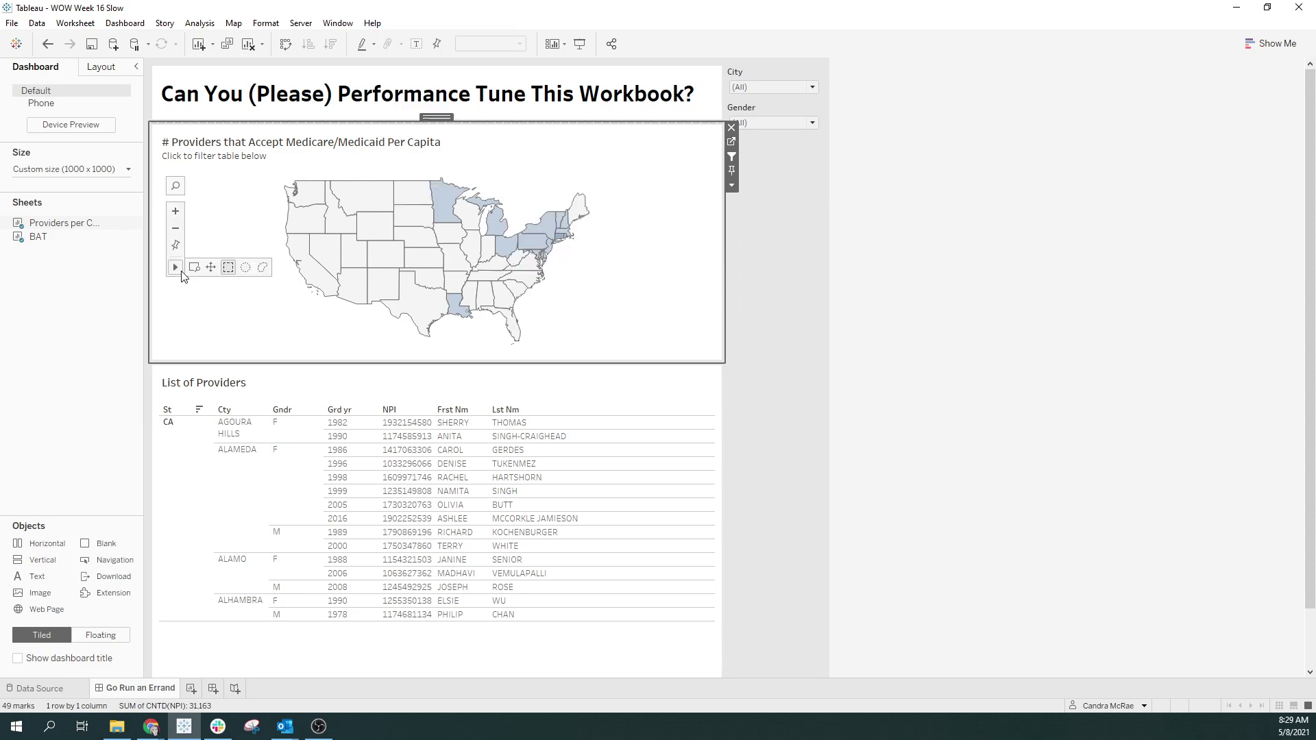
click(408, 306)
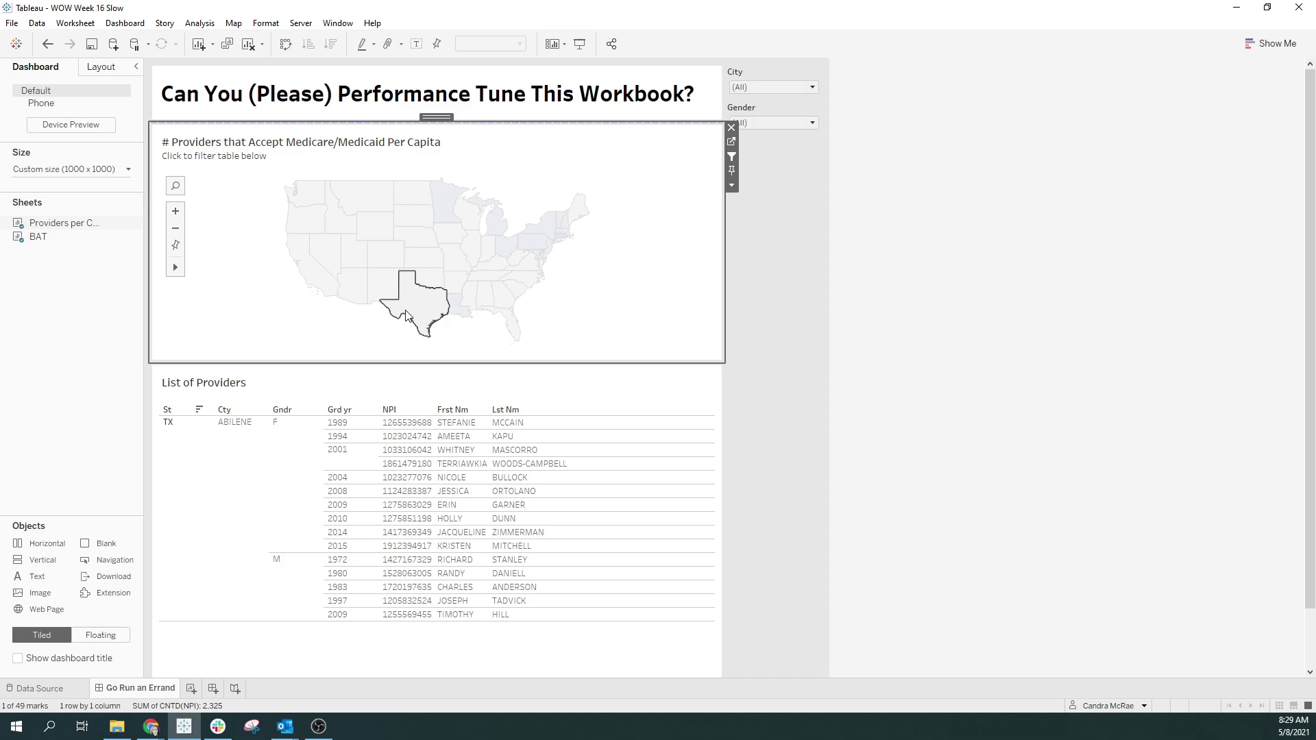
click(406, 316)
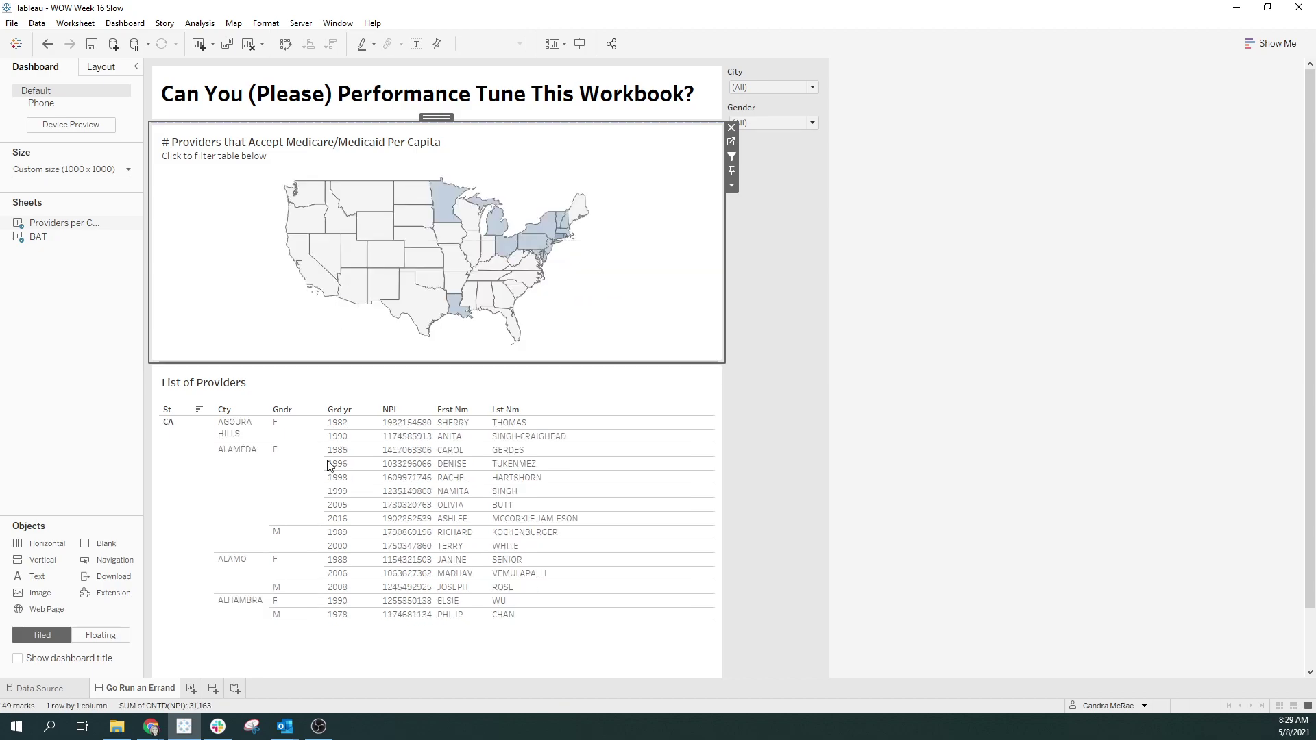
click(296, 231)
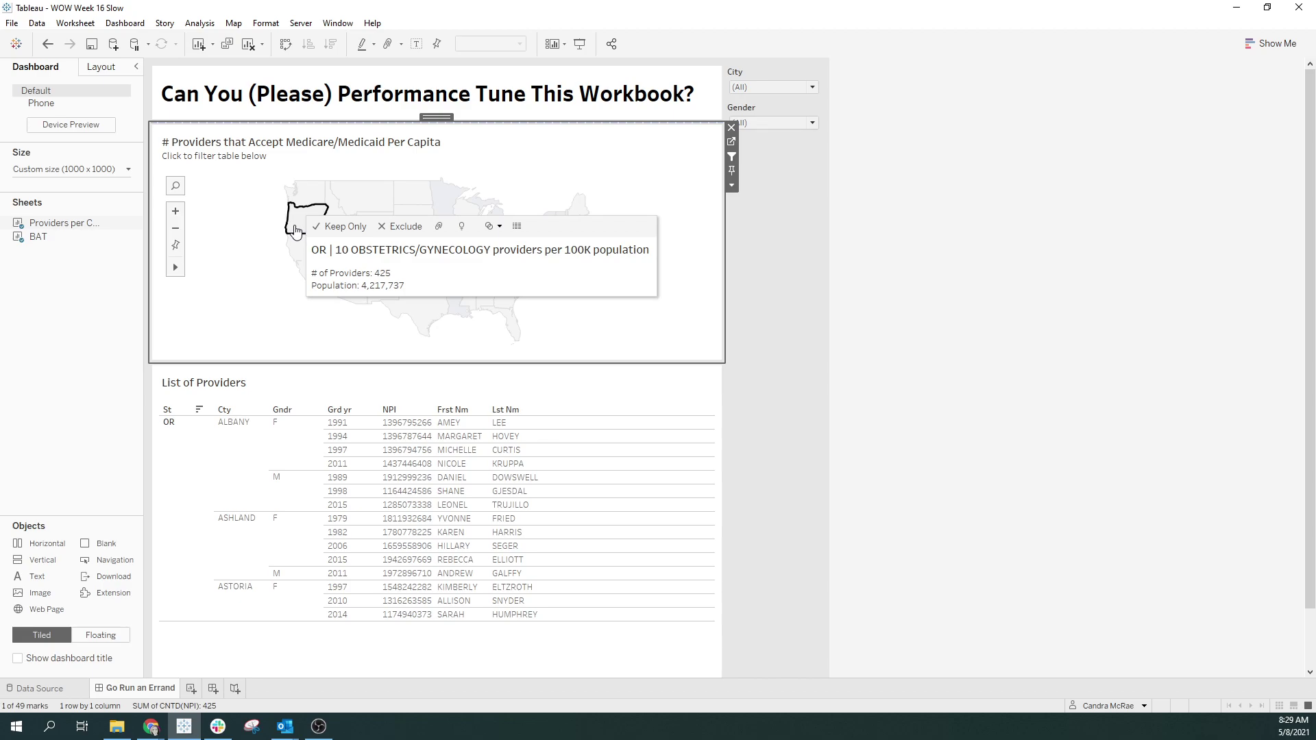
click(280, 228)
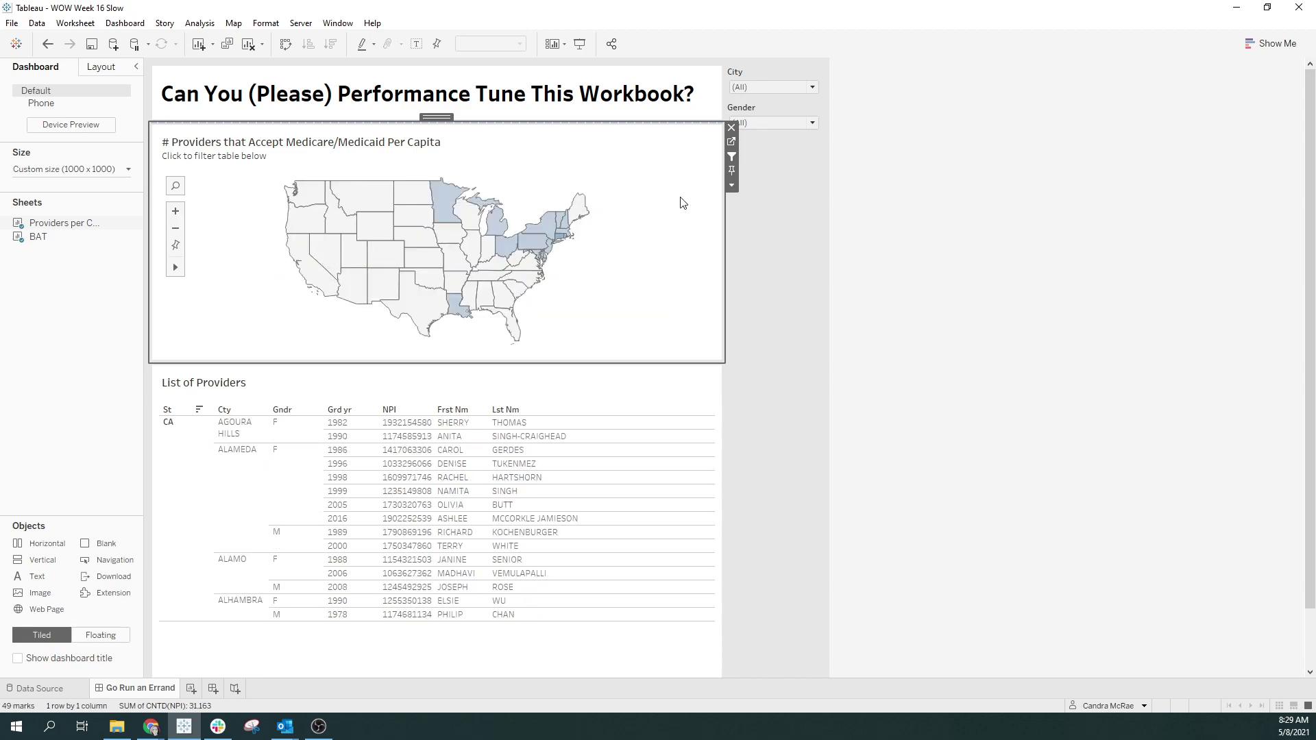
click(813, 121)
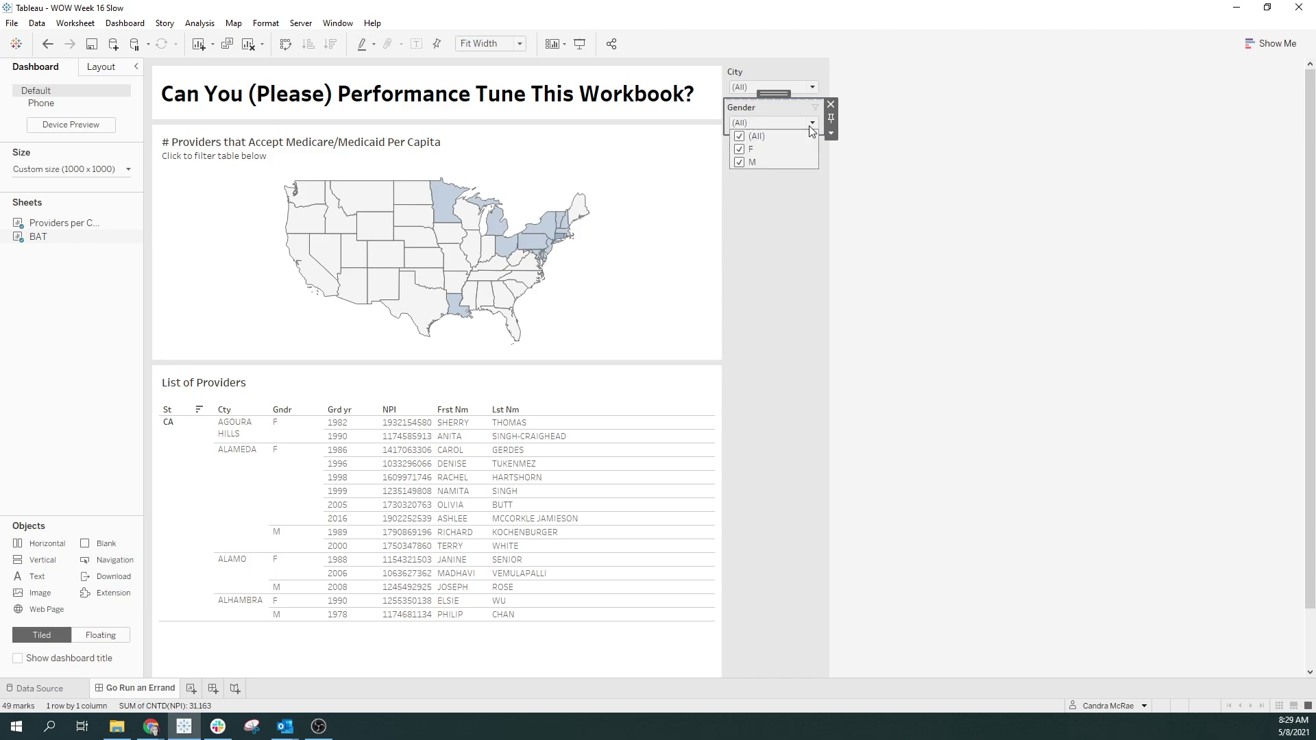
click(809, 127)
click(809, 127)
click(809, 126)
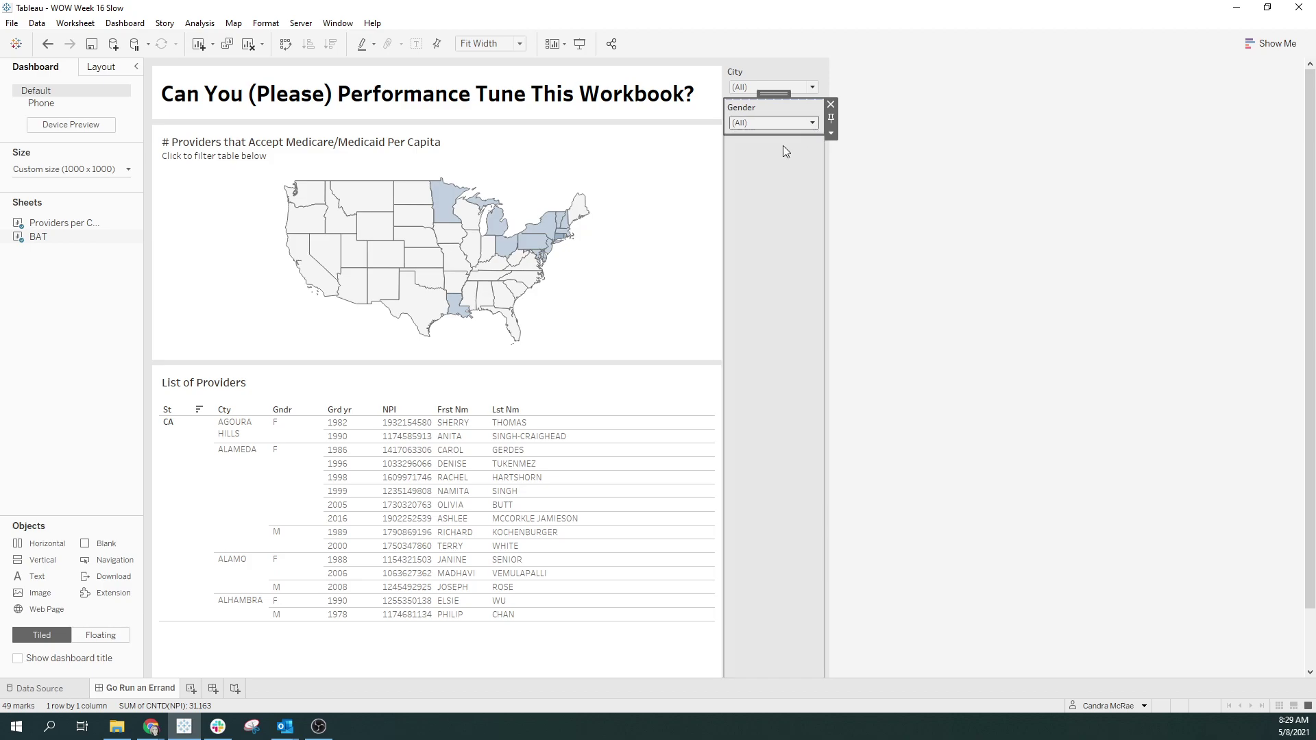
scroll(573, 425, down, 1)
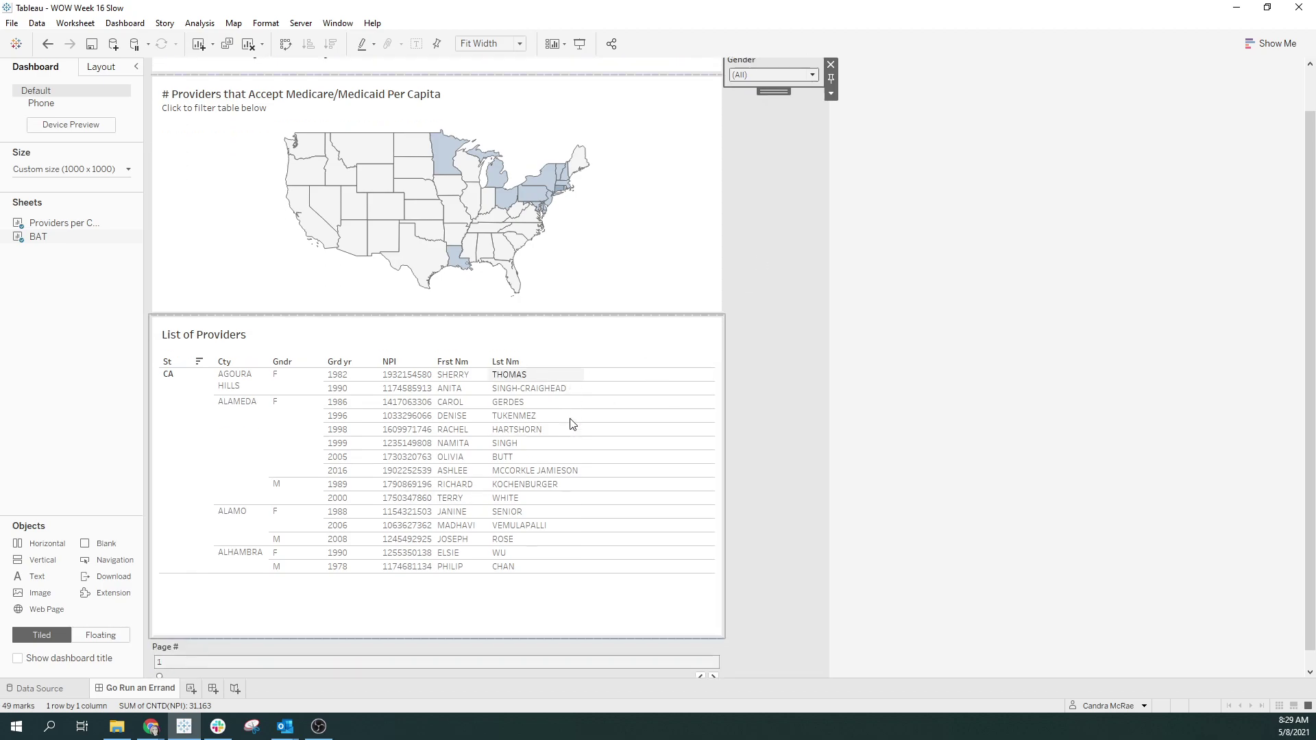
scroll(571, 424, down, 1)
click(713, 661)
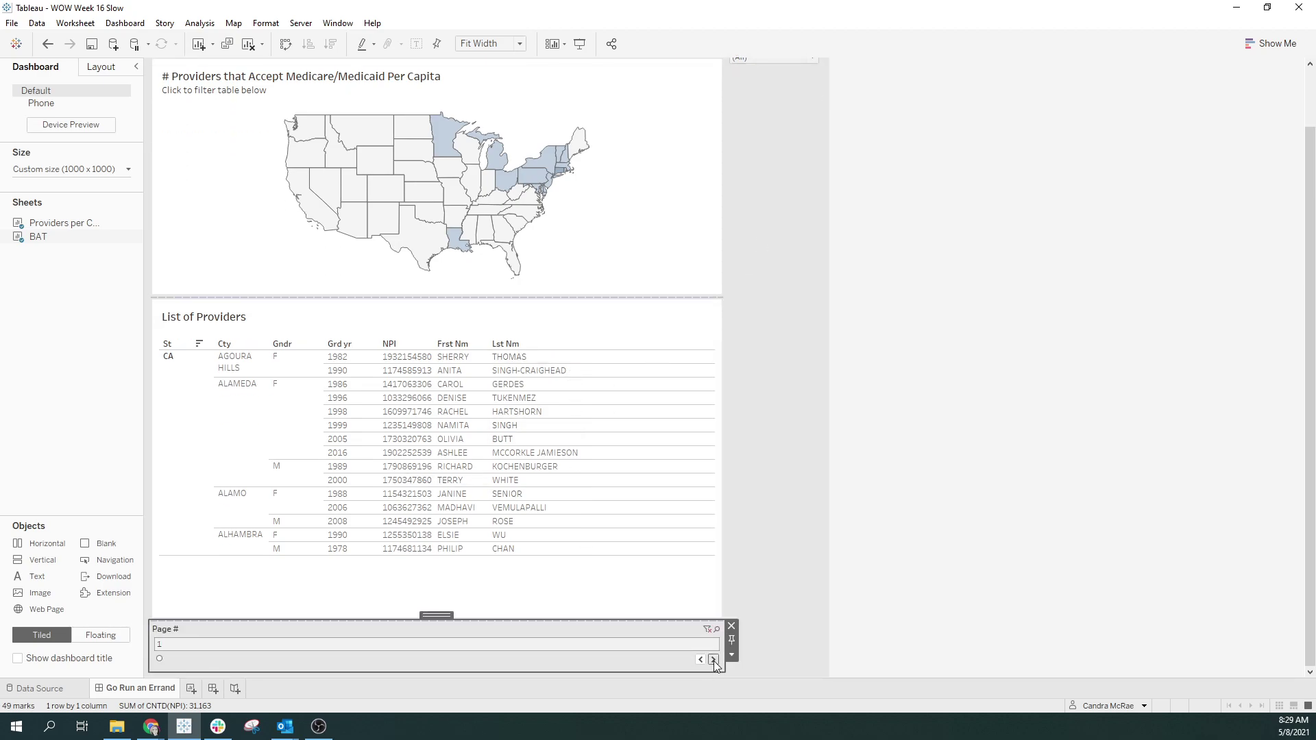
click(713, 661)
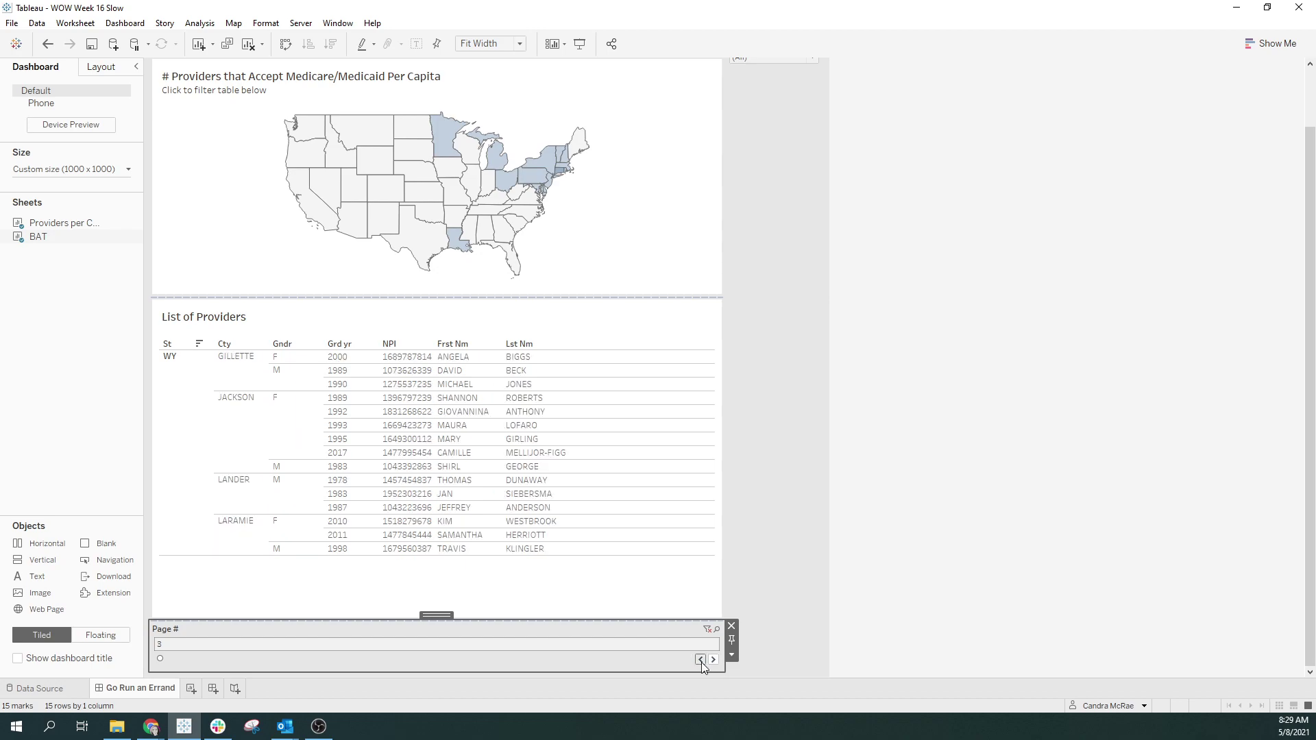
click(701, 660)
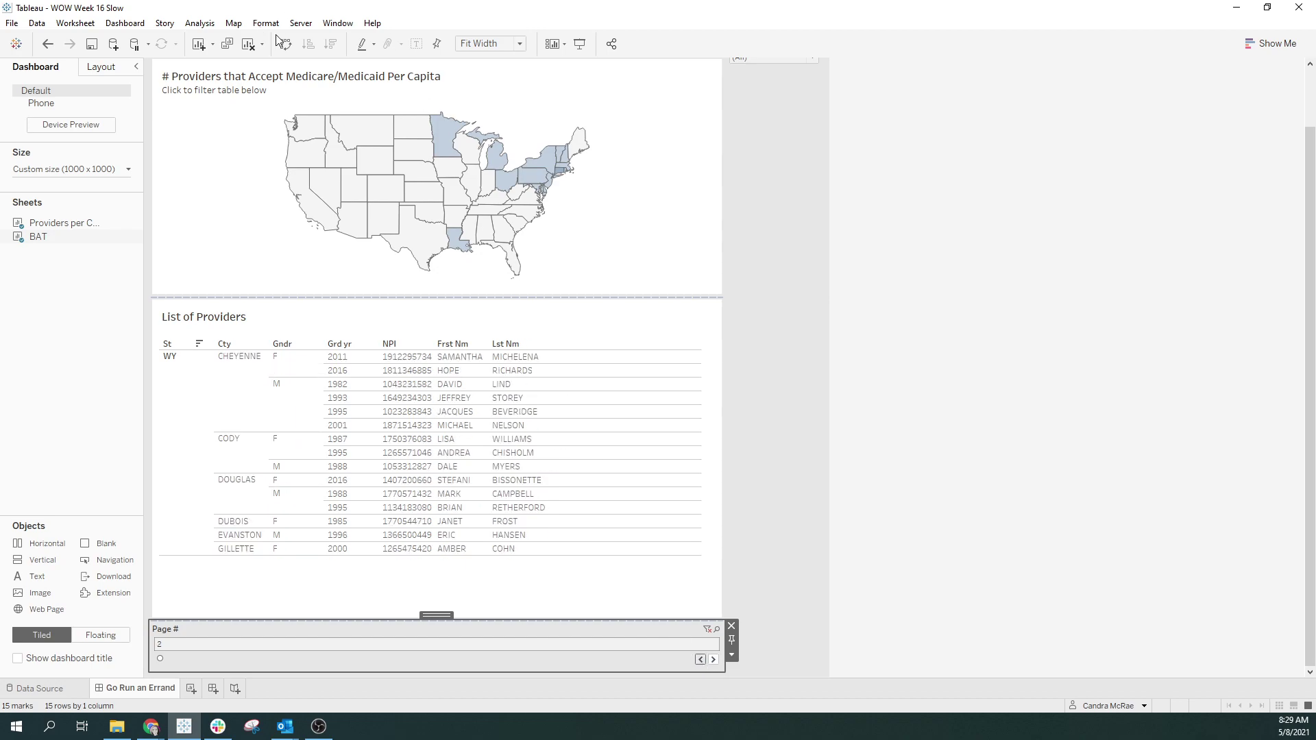
Step: Stop the performance recording and review the Performance Summary, whose longest event is a 0.13-second Executing Query
click(365, 25)
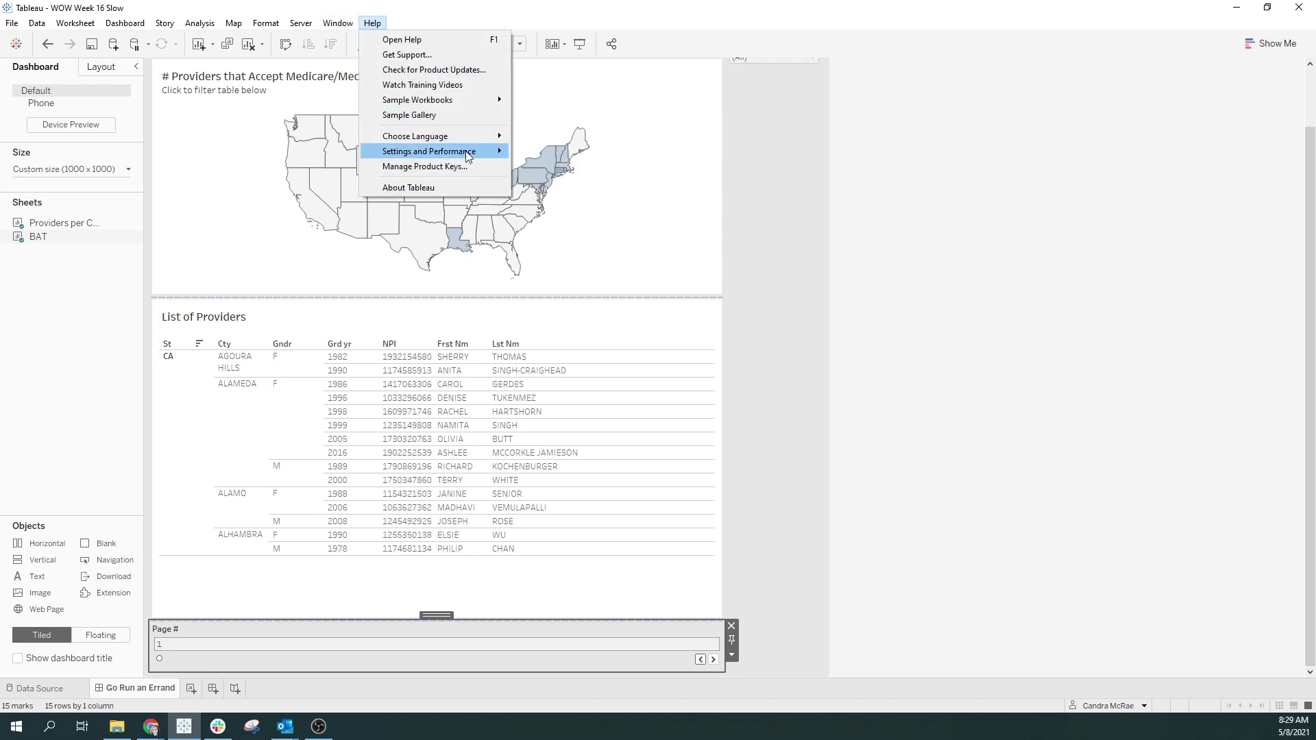
mouse_move(479, 153)
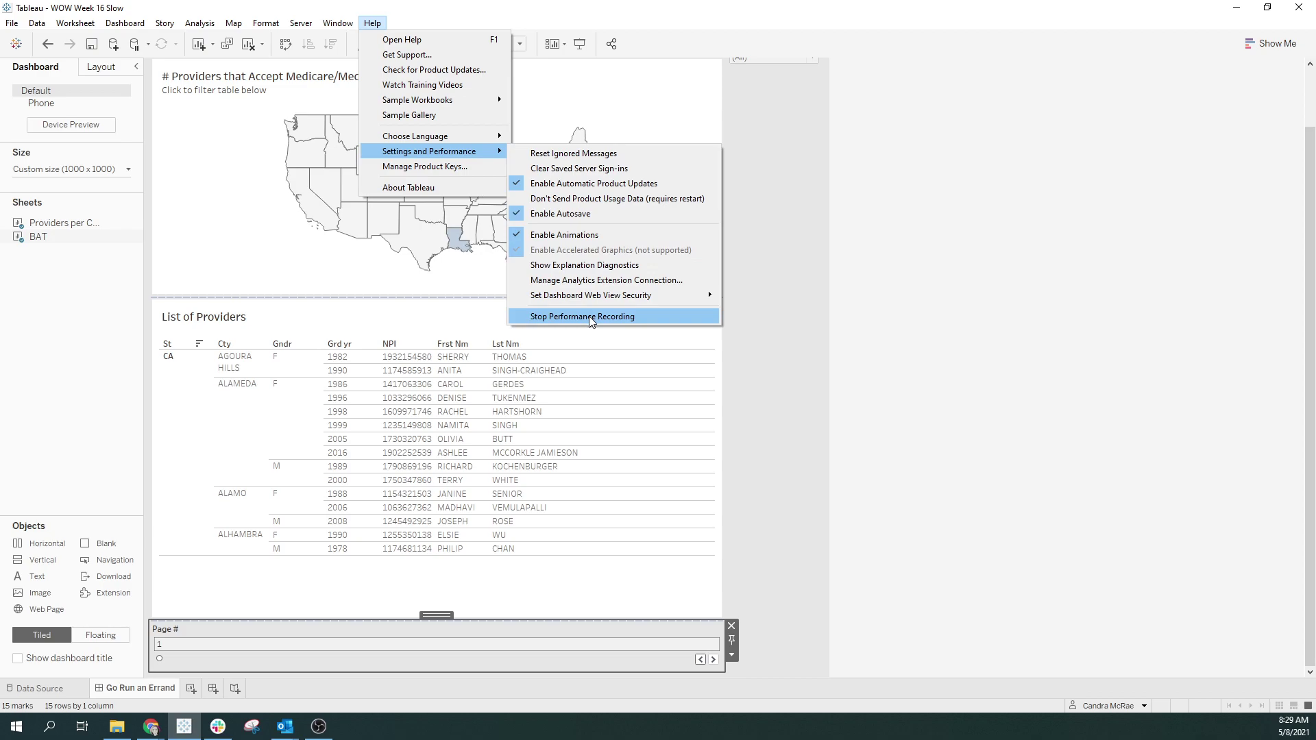
click(592, 319)
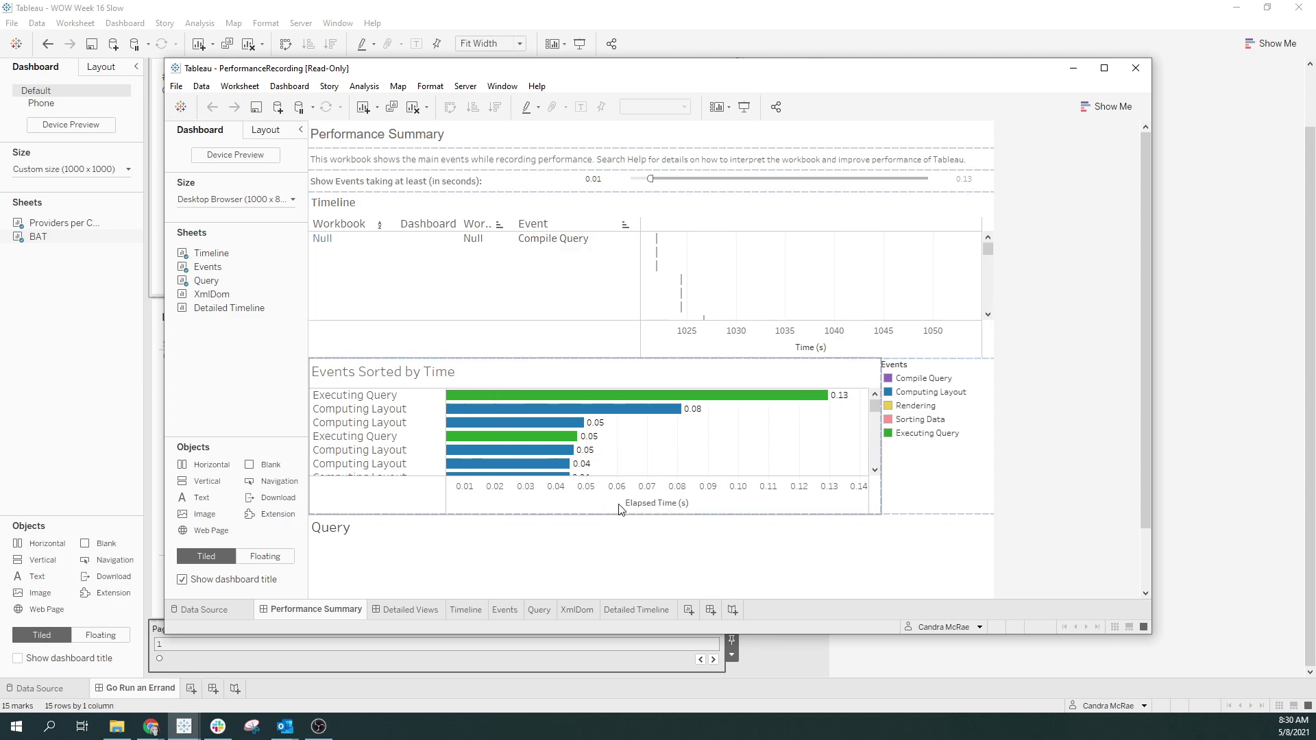
scroll(742, 461, down, 1)
scroll(742, 461, up, 1)
Step: Back in the Slow dashboard, start Save As and rename the file to 'WOW Week 16 Faster'
click(258, 12)
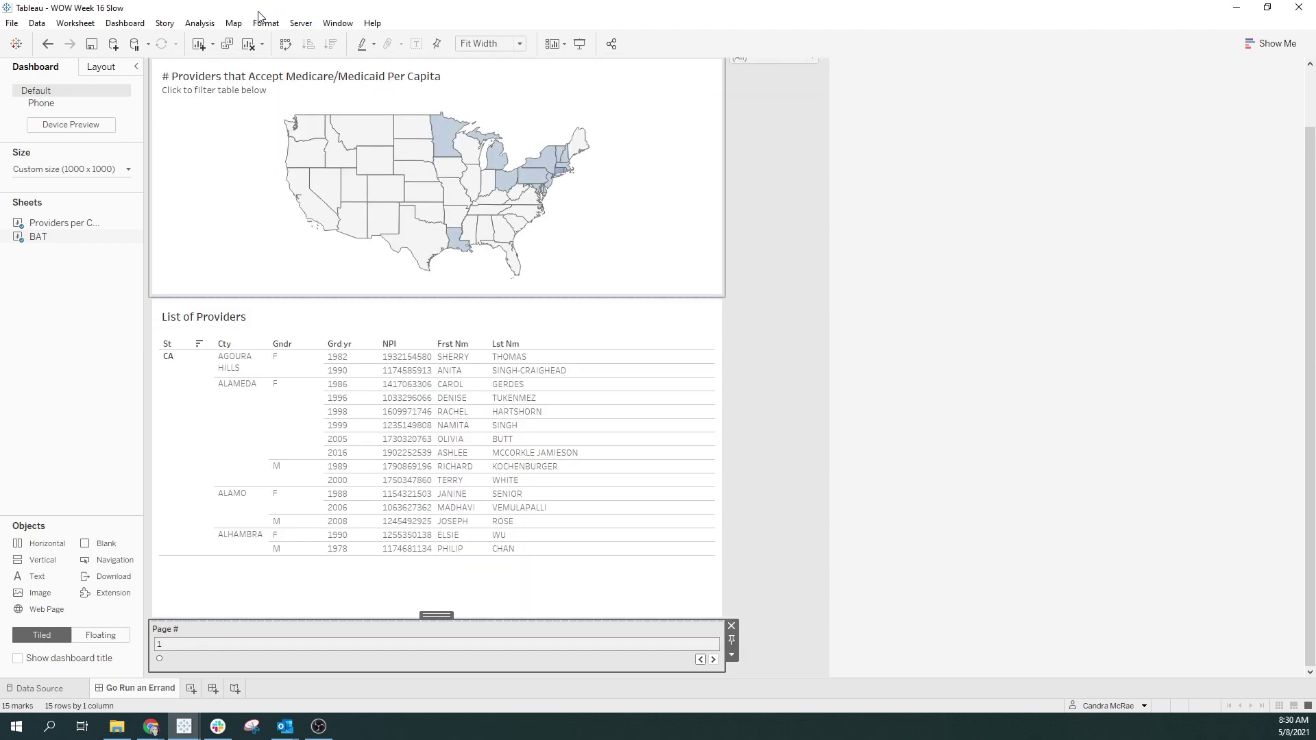
click(11, 23)
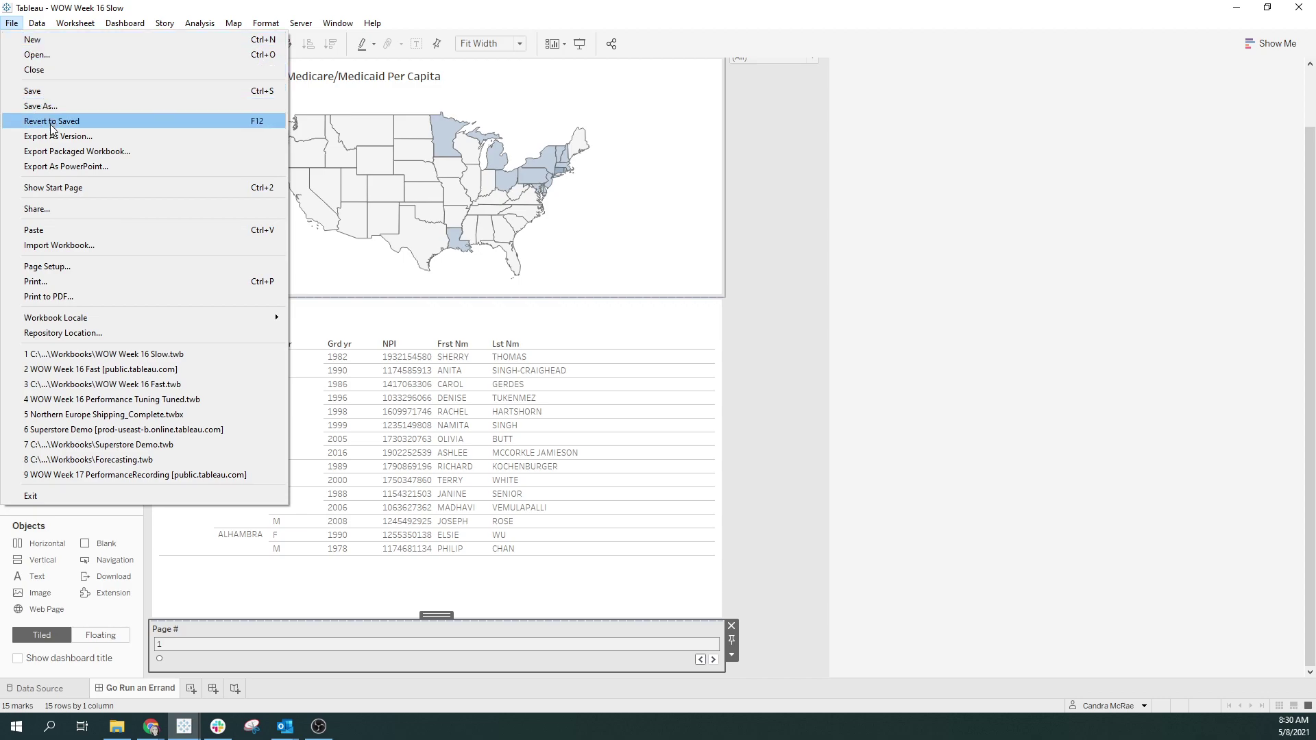
click(110, 105)
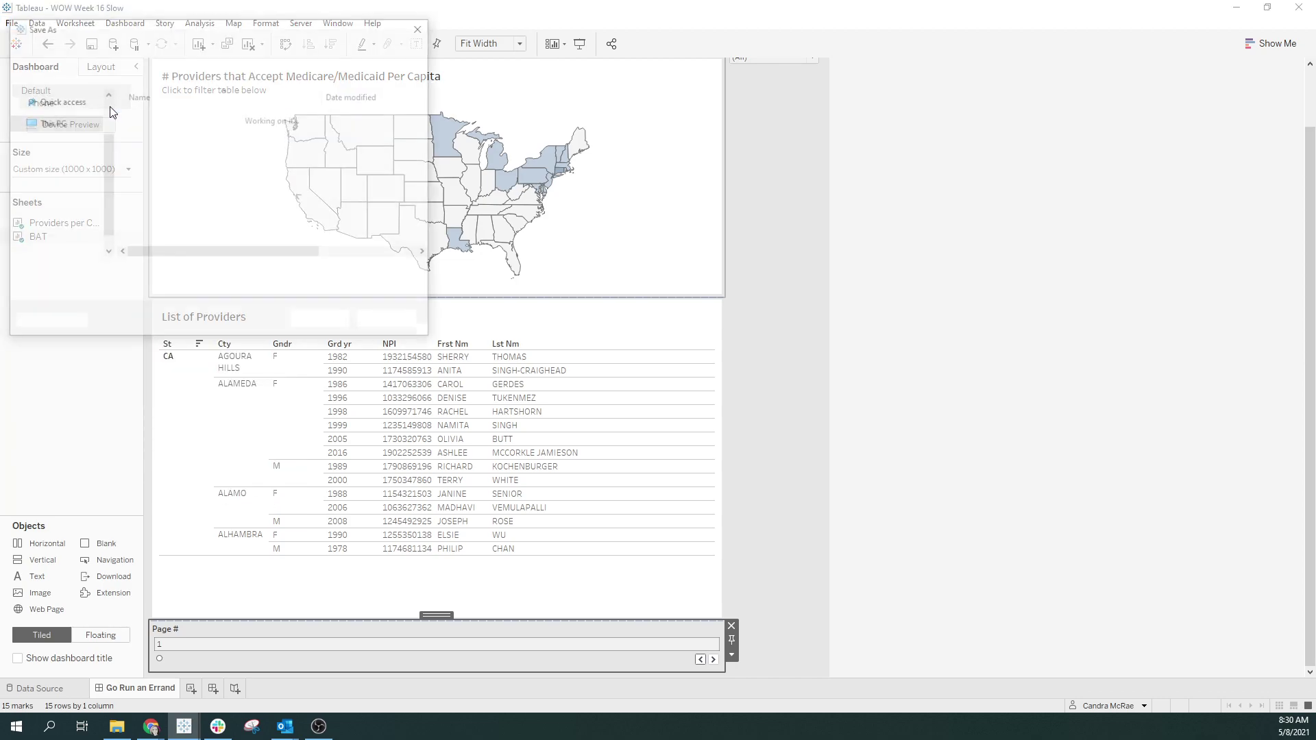
double_click(159, 274)
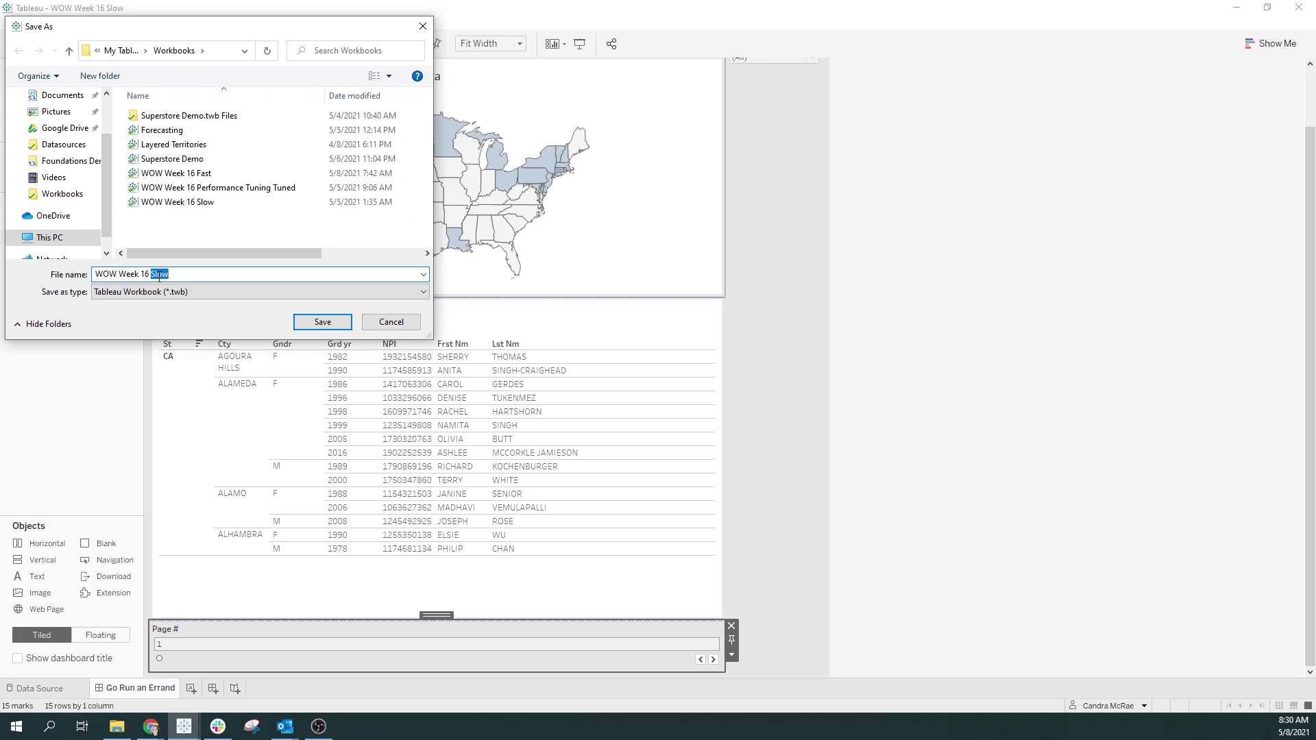
text(Faster)
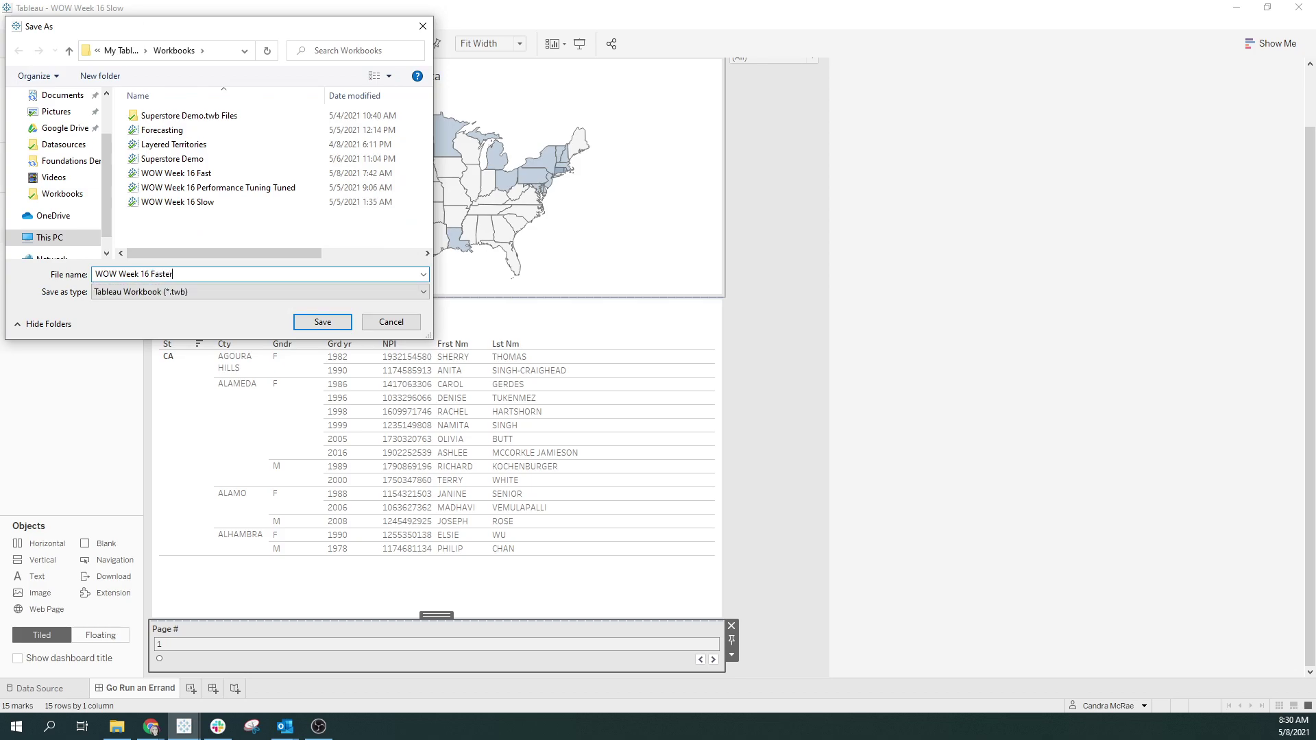